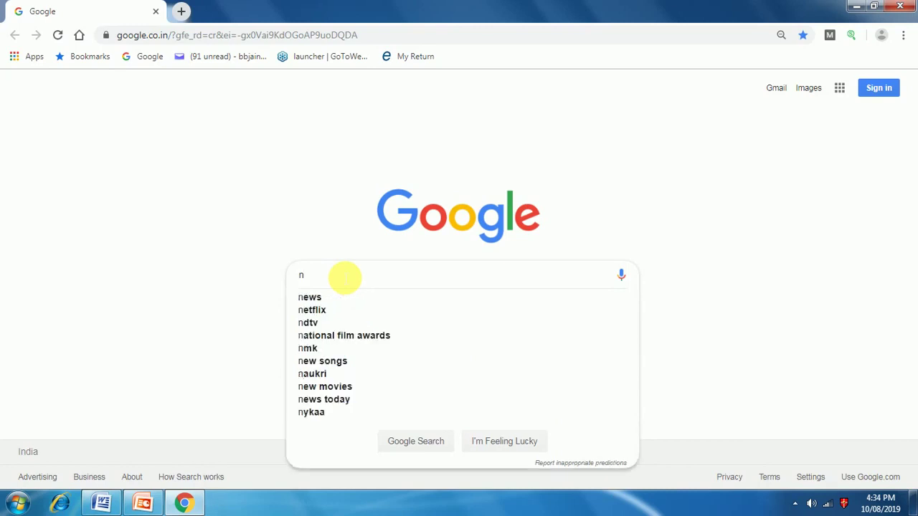
Step: Search Google for 'nsdl tin' and open the TIN – NSDL site from the results
type("sd")
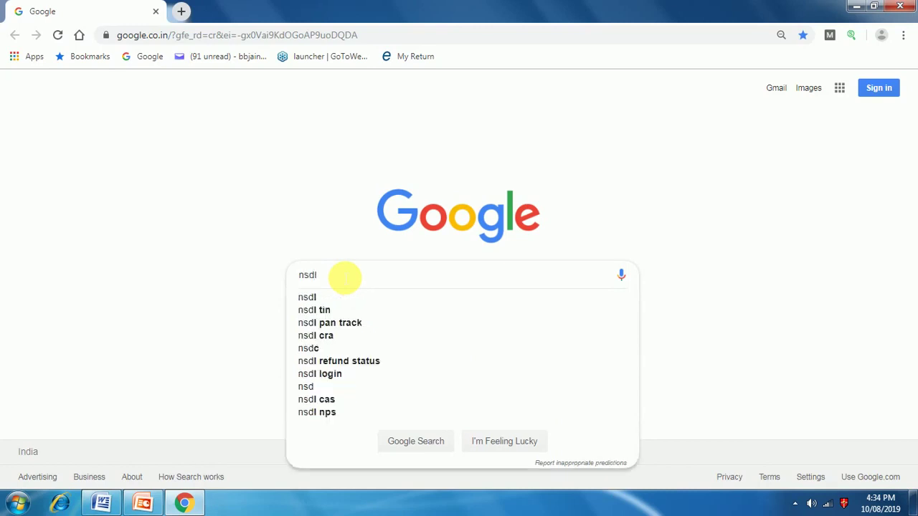
type("l")
key("Down")
key("Down")
key("Return")
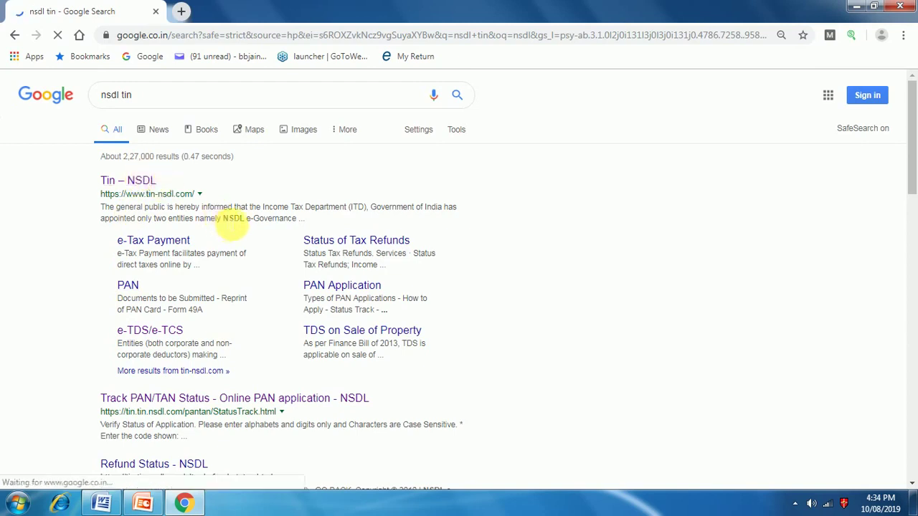
left_click(142, 180)
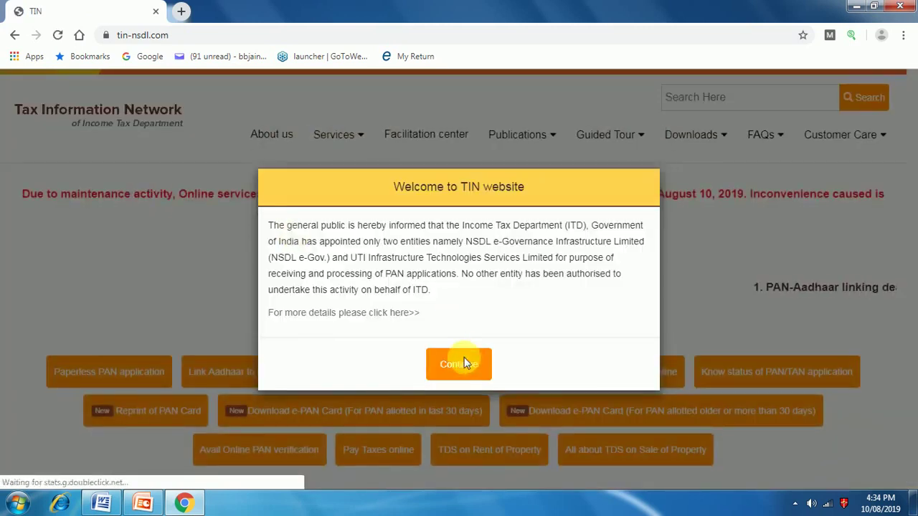
Step: Dismiss the welcome notice and the PAN card attention notice
left_click(464, 357)
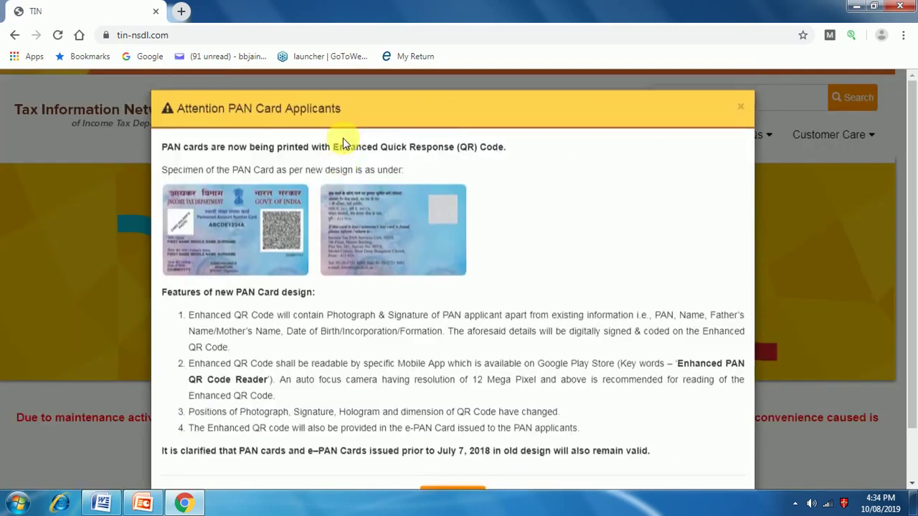
scroll(474, 490, "down", 1)
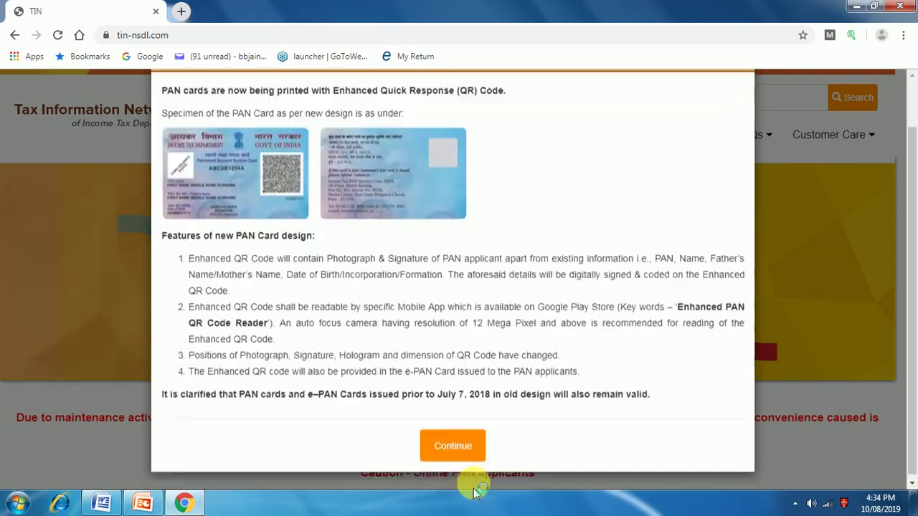
left_click(466, 445)
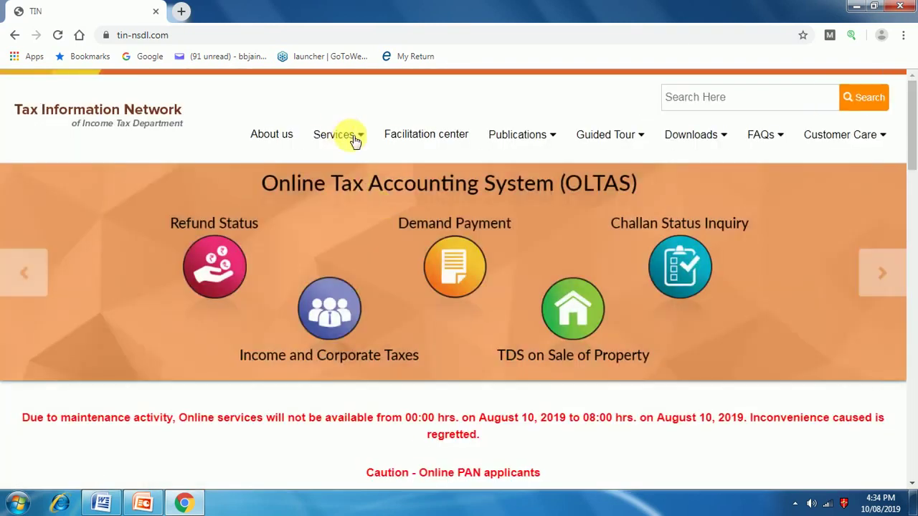
Step: Go to Services > e-TDS/e-TCS and open the NSDL e-Gov RPU e-Tutorial PDF
mouse_move(357, 140)
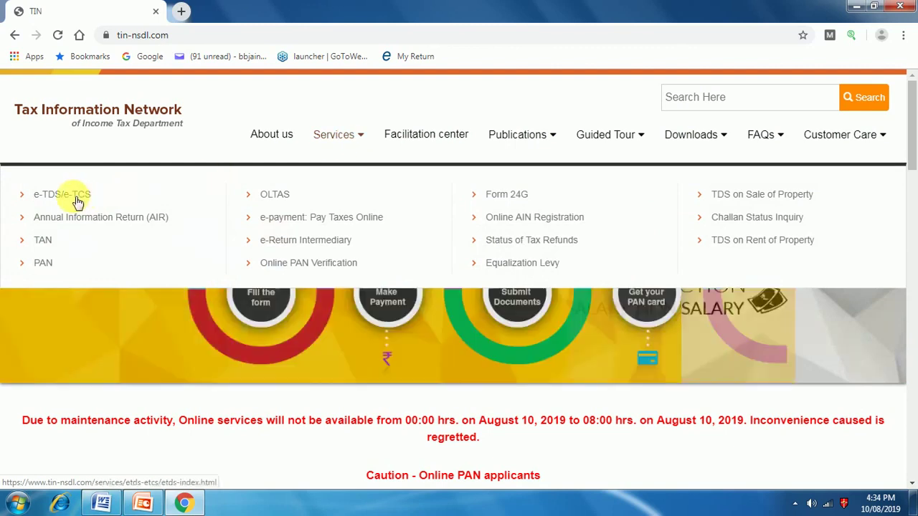
left_click(75, 199)
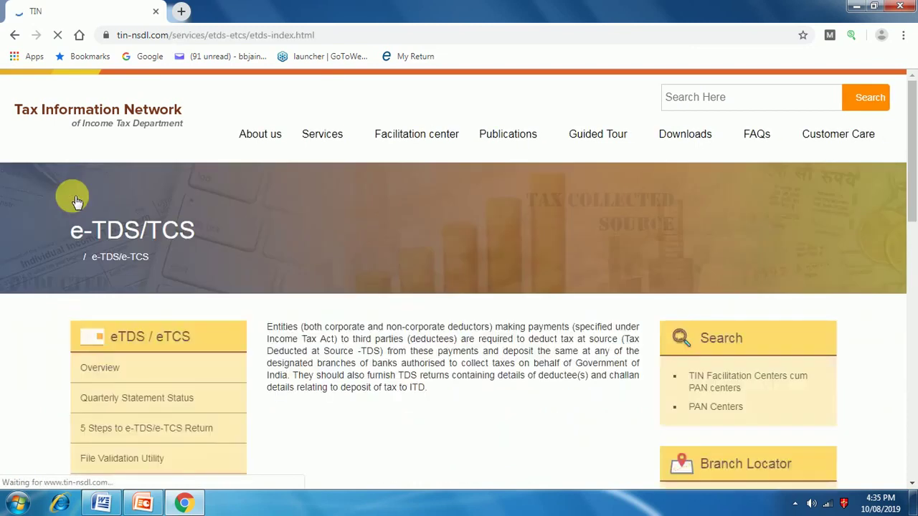
scroll(154, 301, "down", 2)
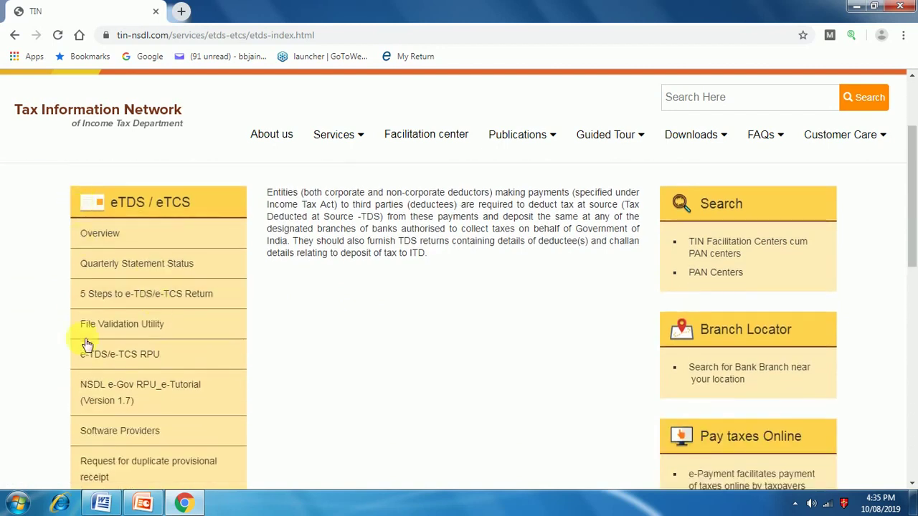
left_click(140, 387)
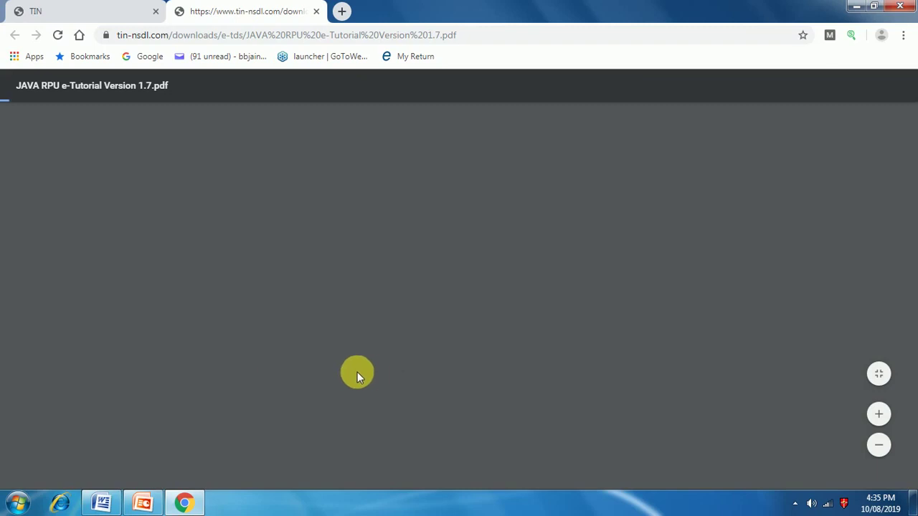
Step: Open the e-TDS/e-TCS RPU page, close the tutorial tab, and download RPU version 2.8
left_click(71, 11)
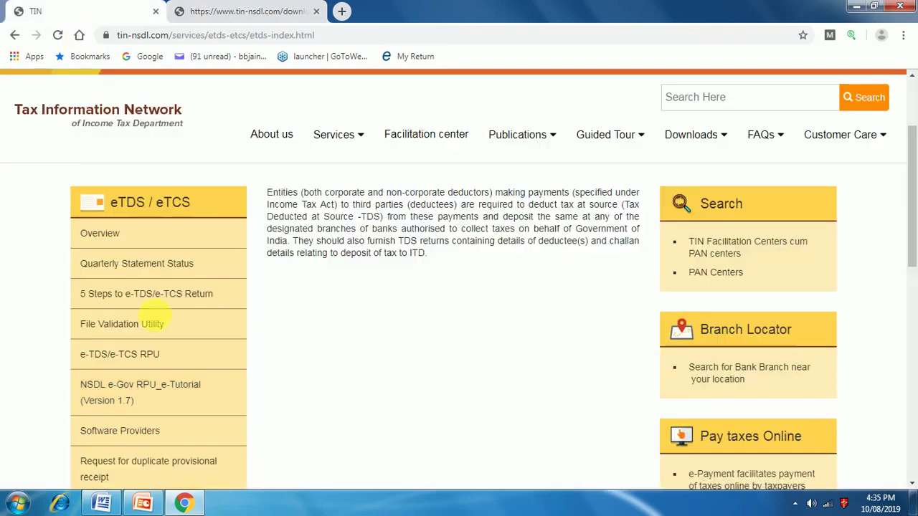
scroll(153, 416, "down", 1)
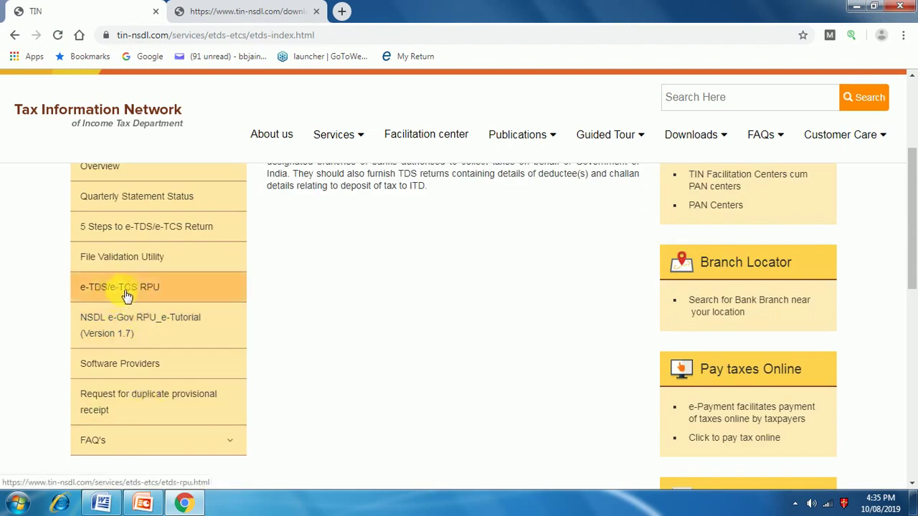
left_click(93, 290)
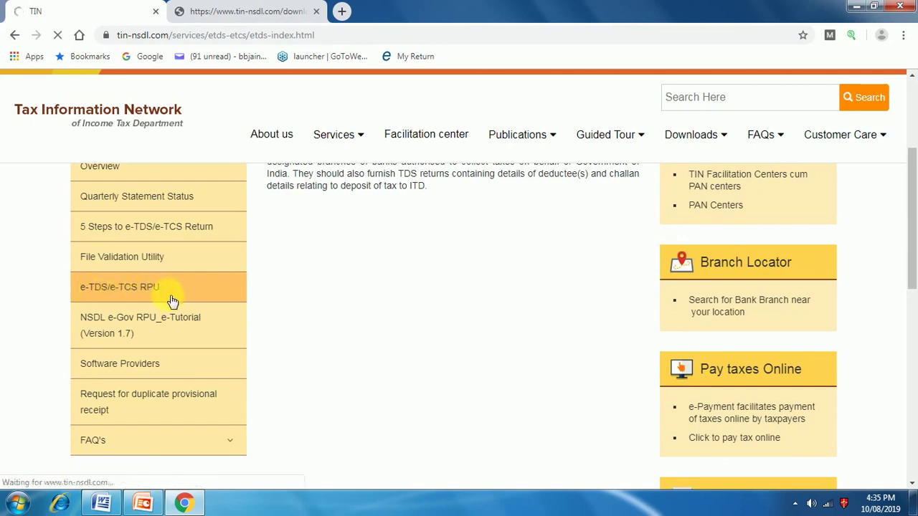
left_click(317, 11)
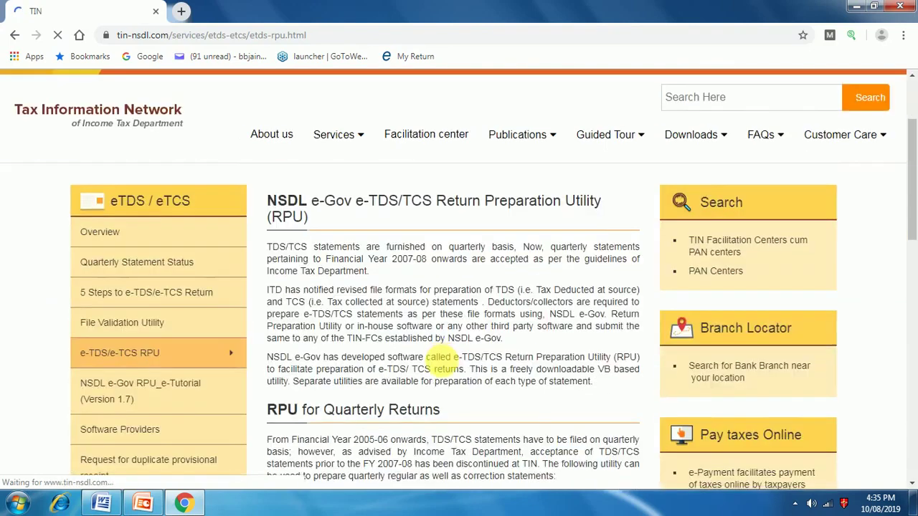
scroll(441, 366, "down", 2)
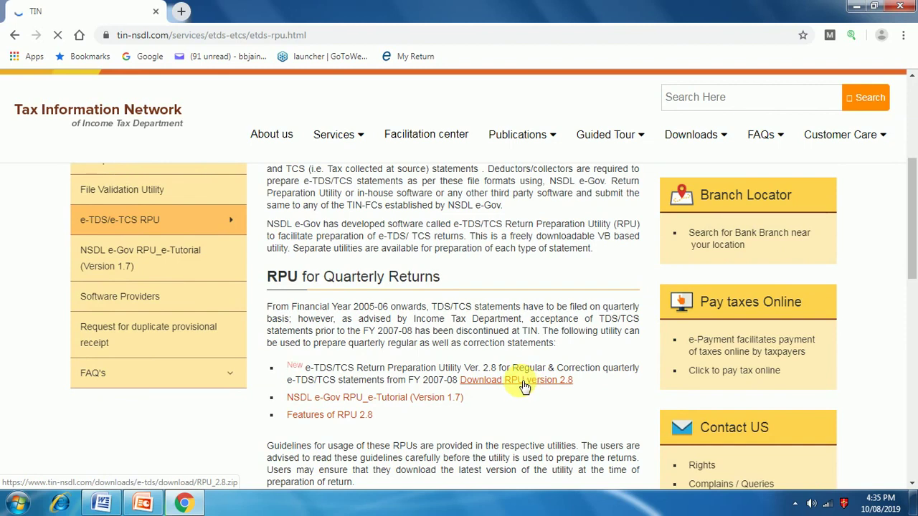
left_click(524, 386)
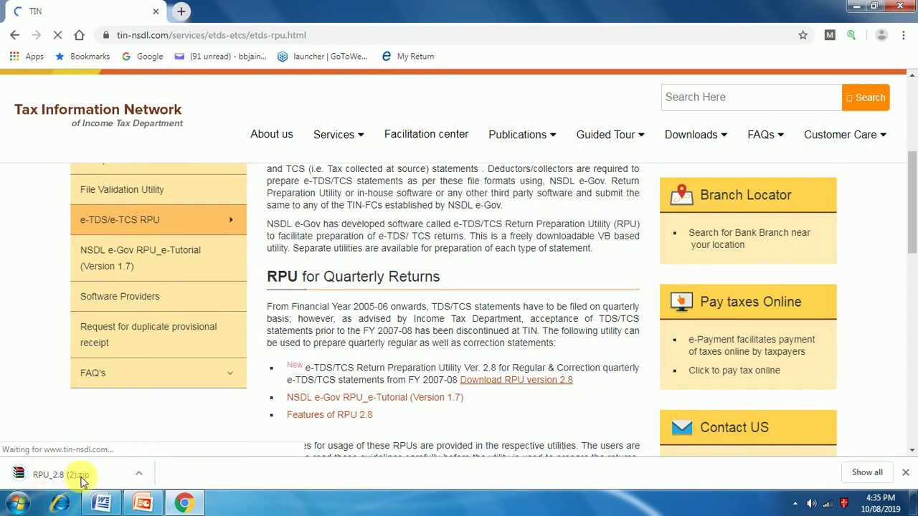
Step: Open the downloaded RPU_2.8 (2).zip in WinRAR and dismiss the licence reminder
left_click(139, 475)
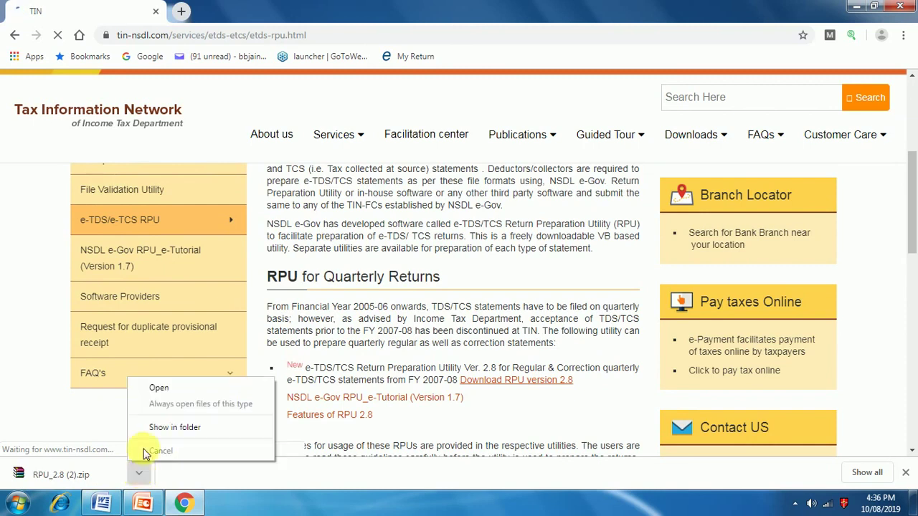
left_click(159, 394)
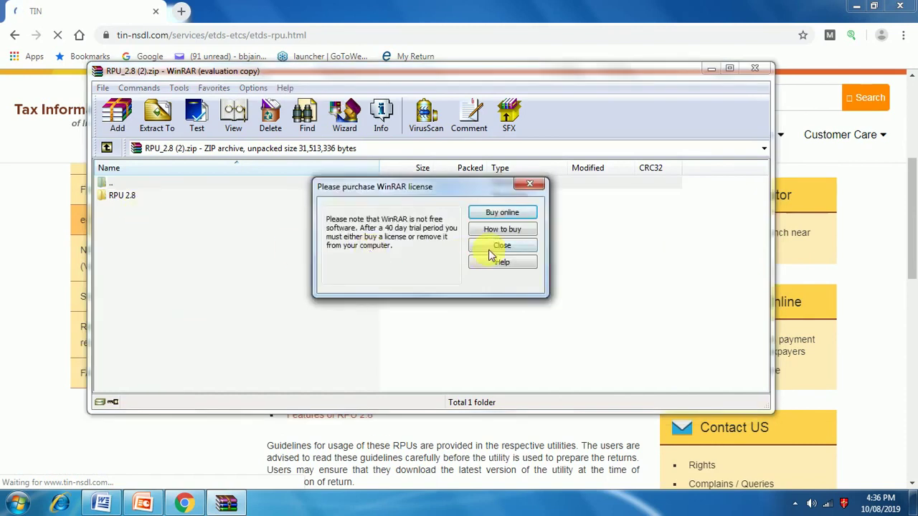
left_click(499, 249)
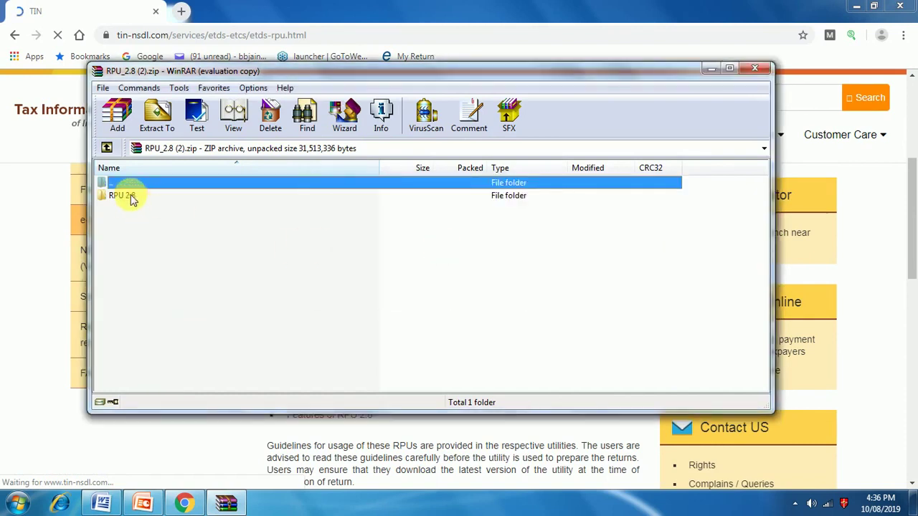
Step: Open the RPU 2.8 folder in the maximized archive window and launch TDS_RPU_2.8.jar
left_click(131, 199)
double_click(132, 198)
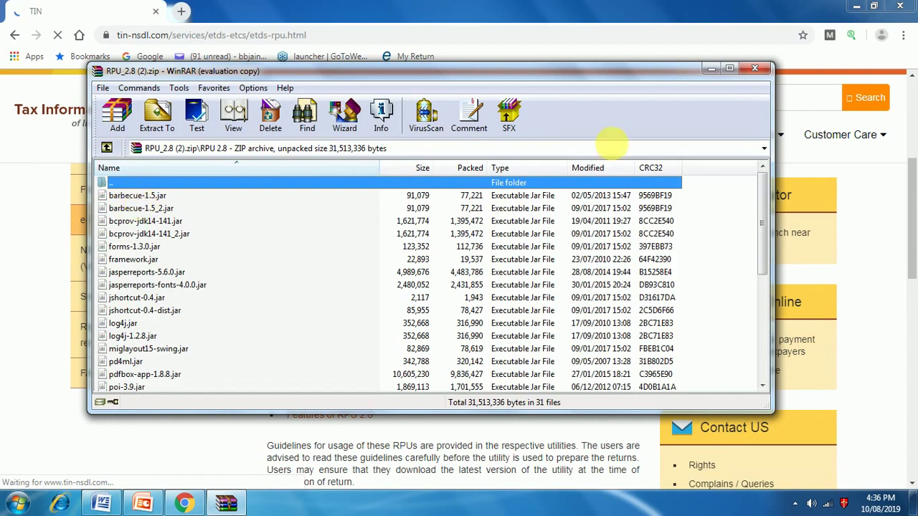
left_click(731, 69)
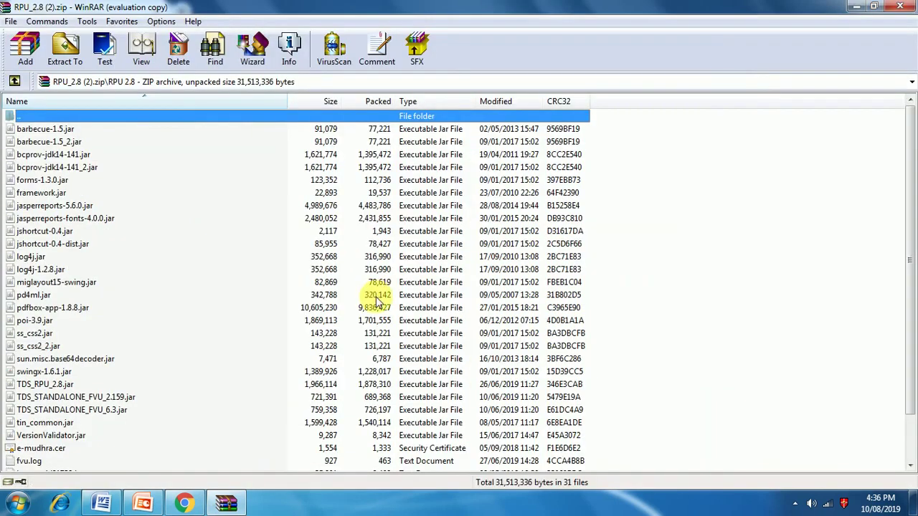
scroll(192, 362, "down", 2)
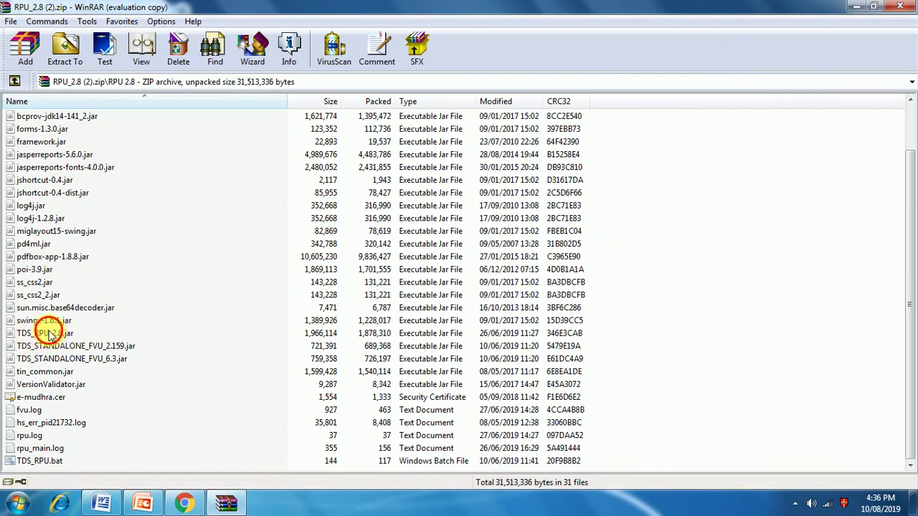
left_click(50, 335)
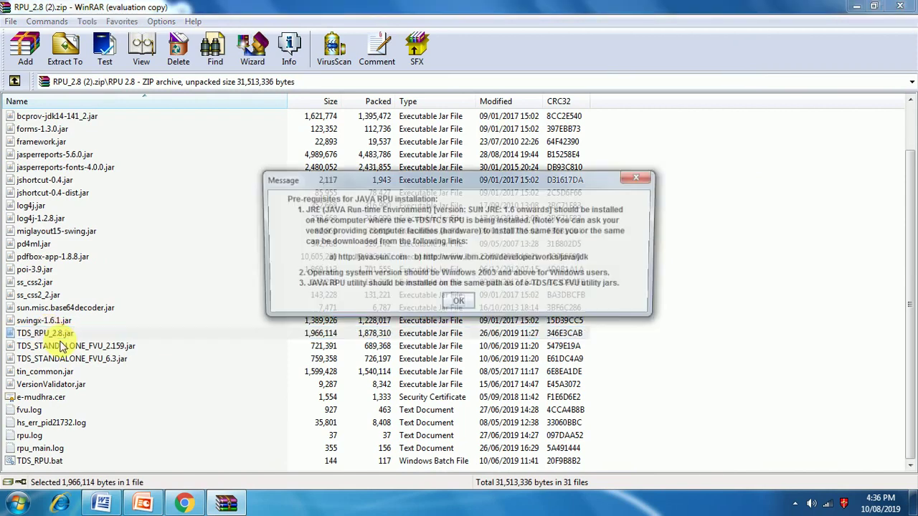
Step: Start the RPU and continue with Form 26Q as a Regular statement
left_click(459, 306)
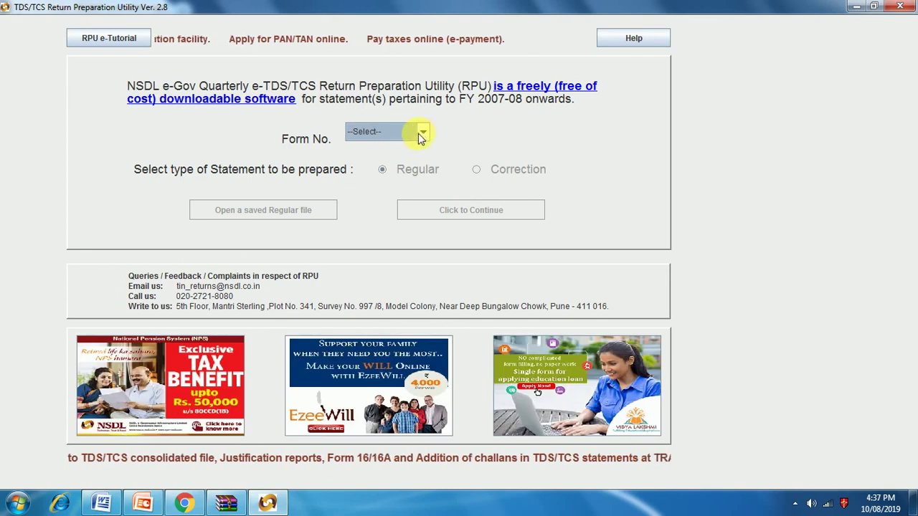
left_click(423, 136)
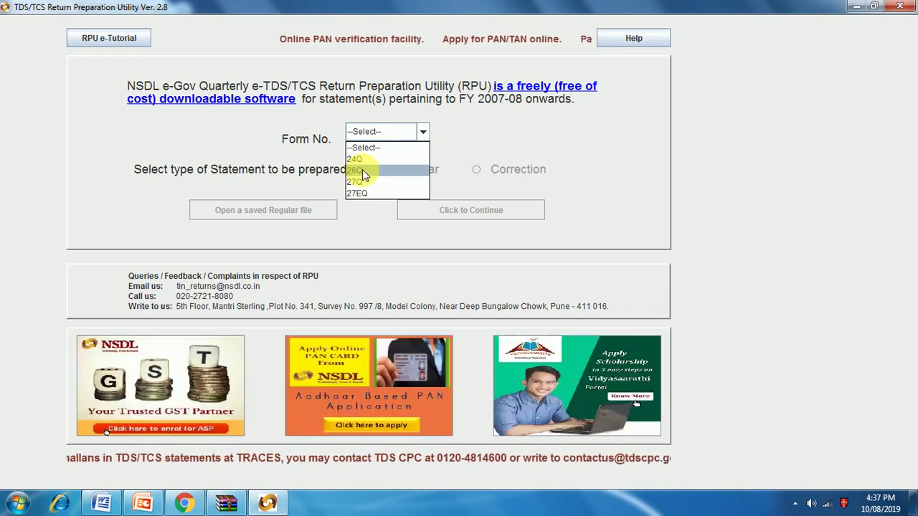
left_click(362, 172)
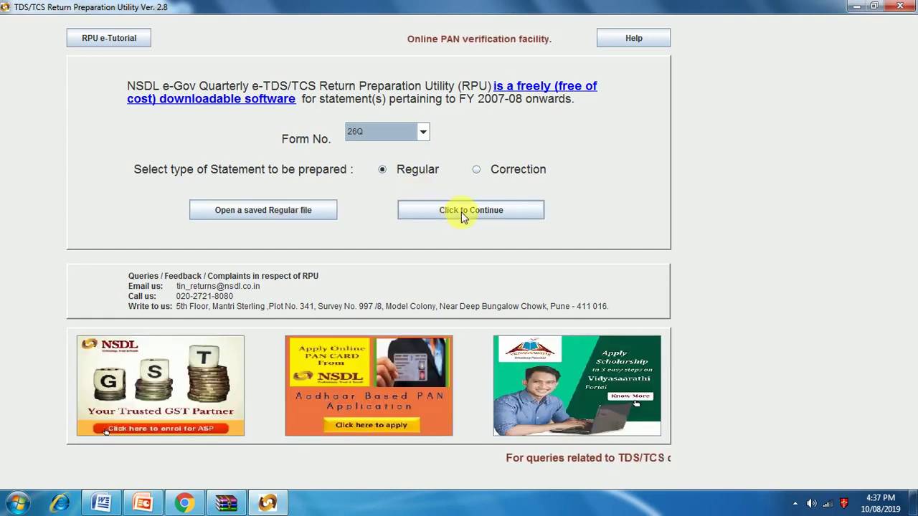
left_click(461, 212)
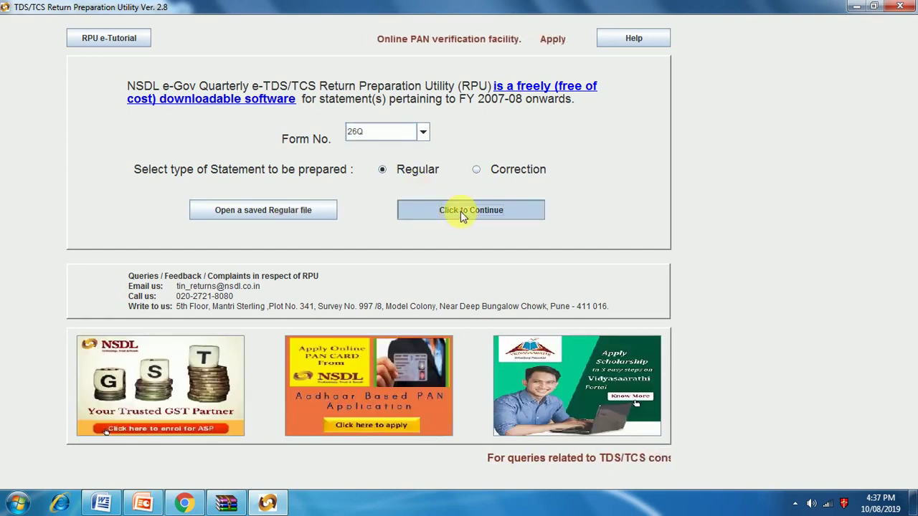
left_click(460, 211)
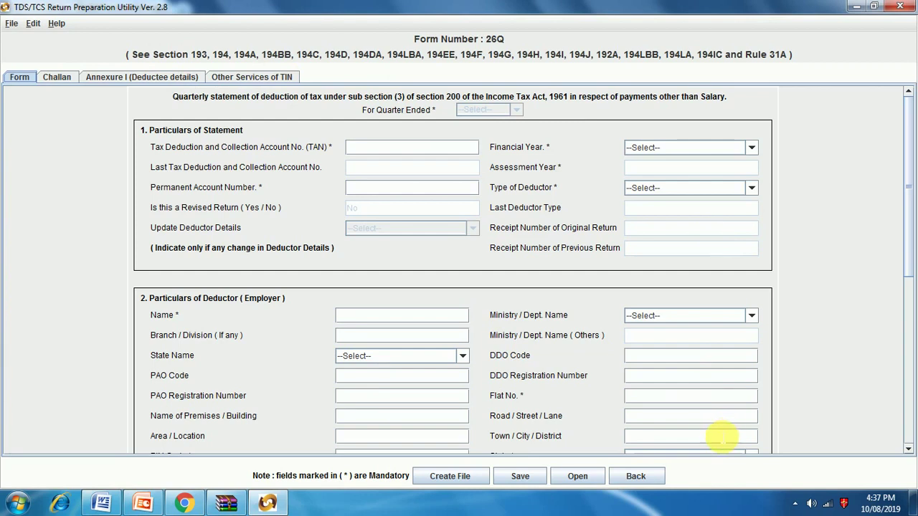
scroll(671, 358, "down", 3)
scroll(671, 359, "down", 5)
scroll(664, 366, "down", 2)
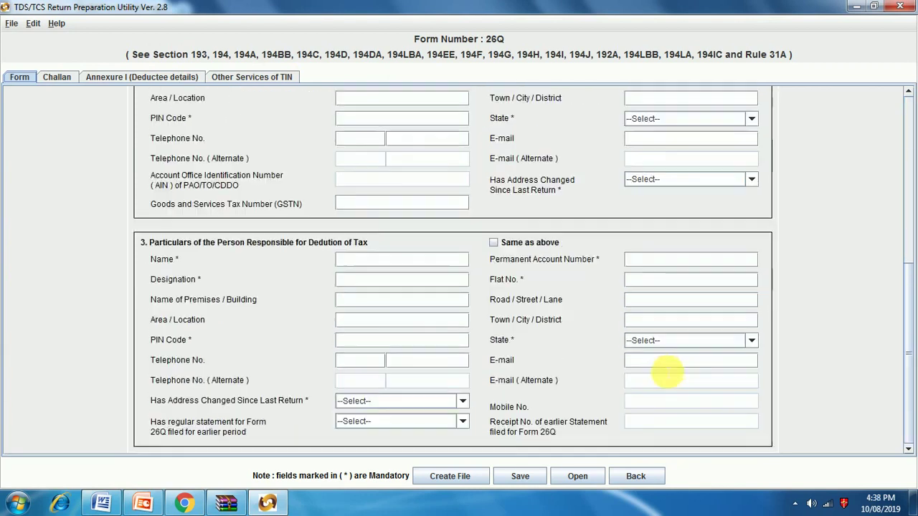
scroll(663, 368, "up", 4)
scroll(662, 367, "up", 10)
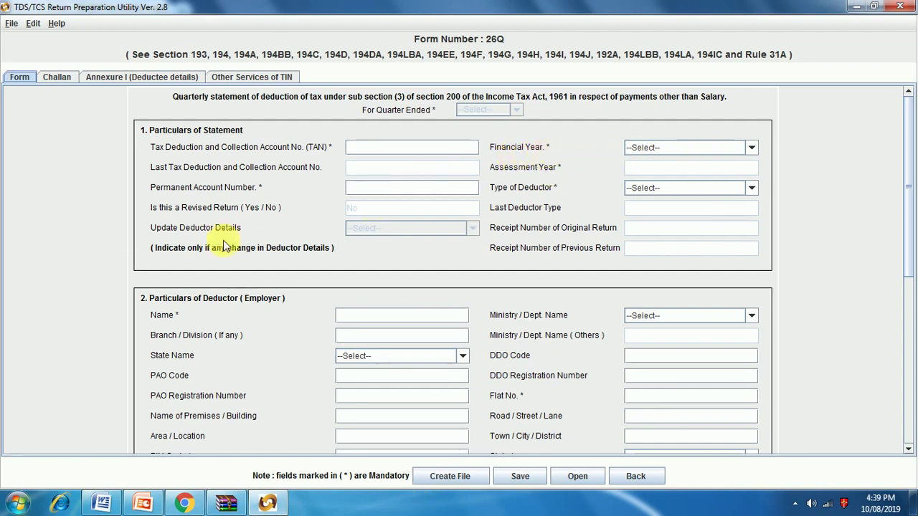
Step: Set the financial year to 2019-2020 and the quarter to Q1
left_click(751, 147)
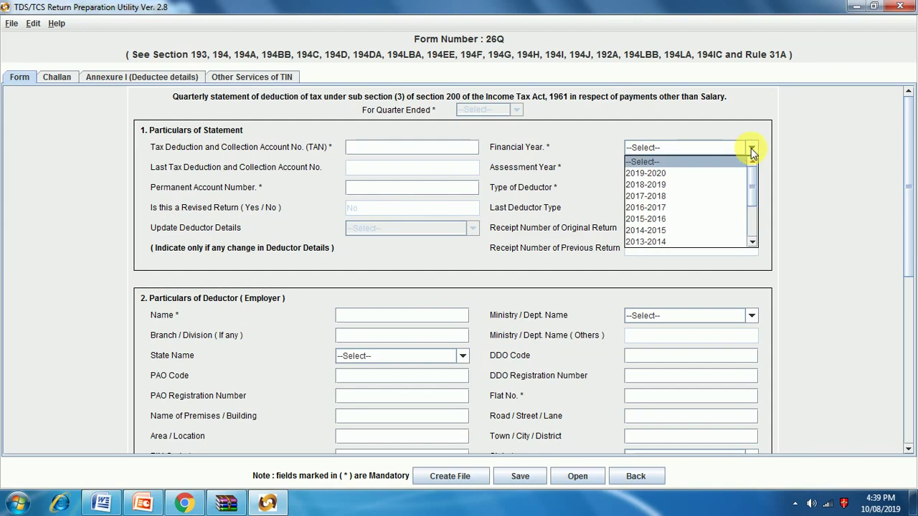
left_click(674, 173)
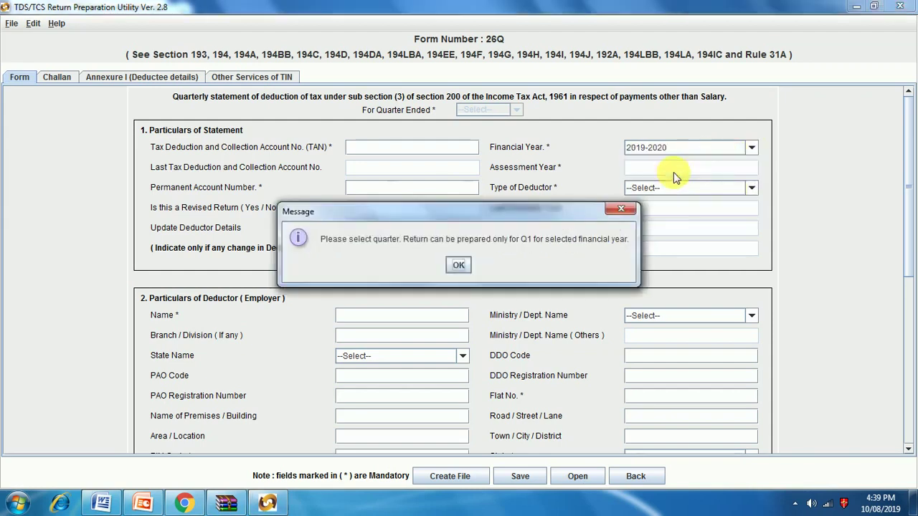
left_click(458, 266)
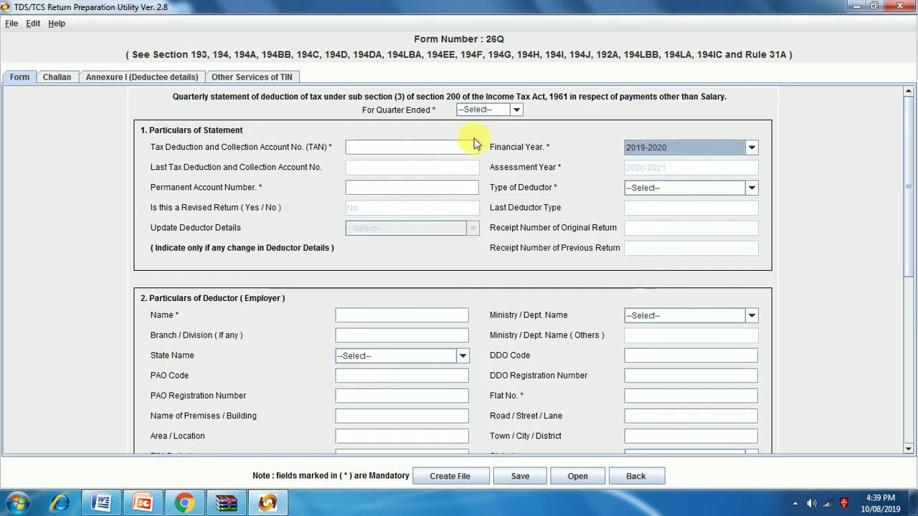
left_click(515, 110)
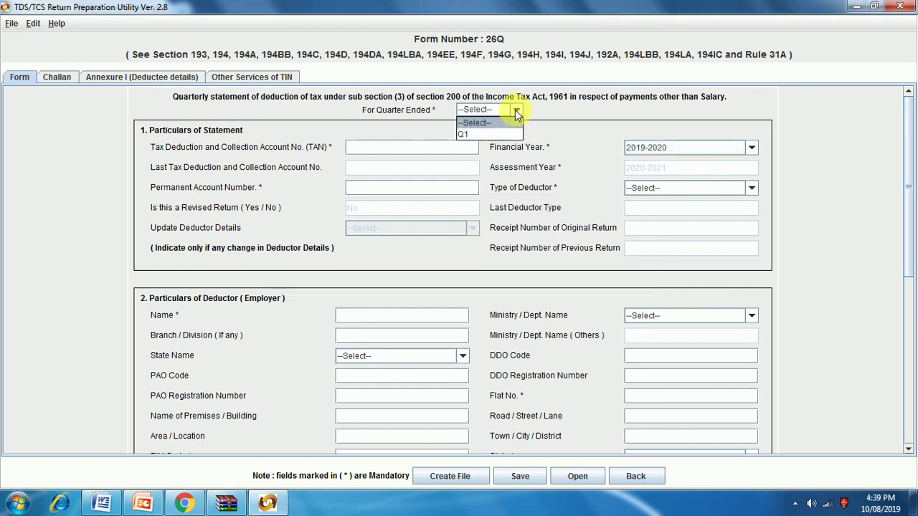
left_click(484, 129)
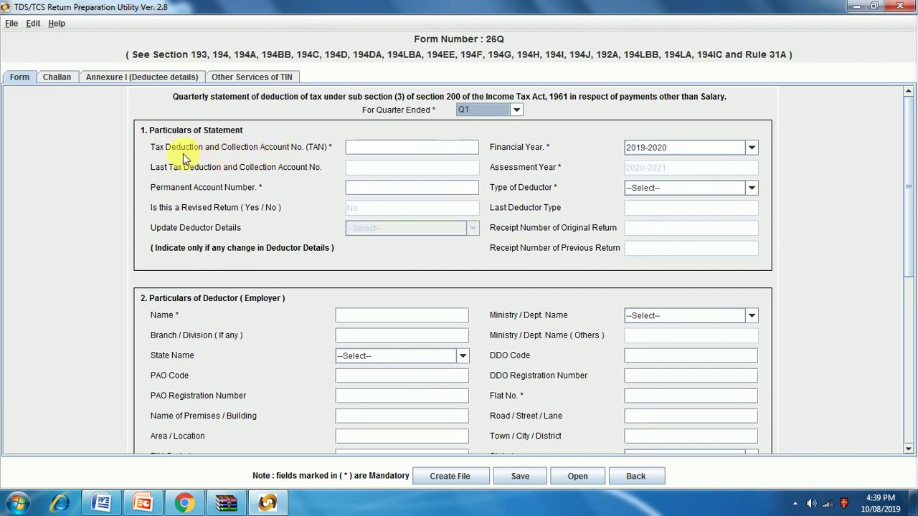
Step: Enter the deductor's TAN and PAN
left_click(364, 151)
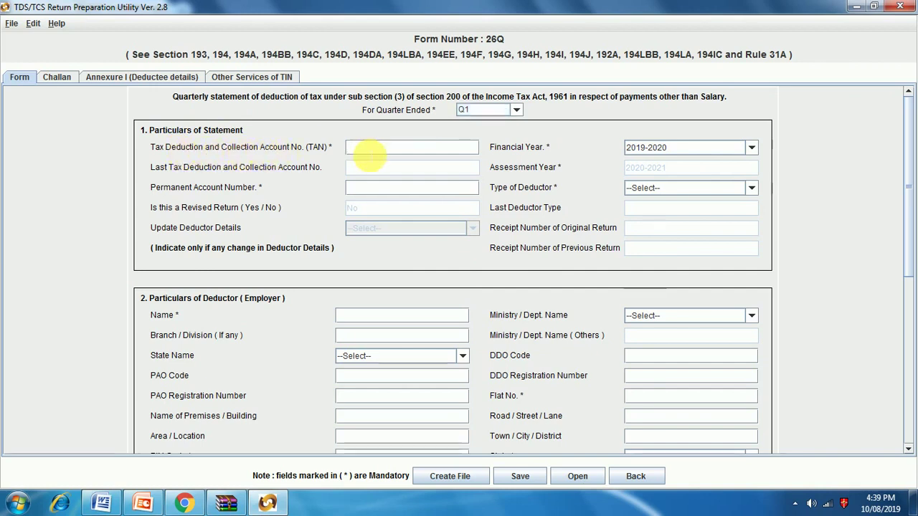
type("MUM")
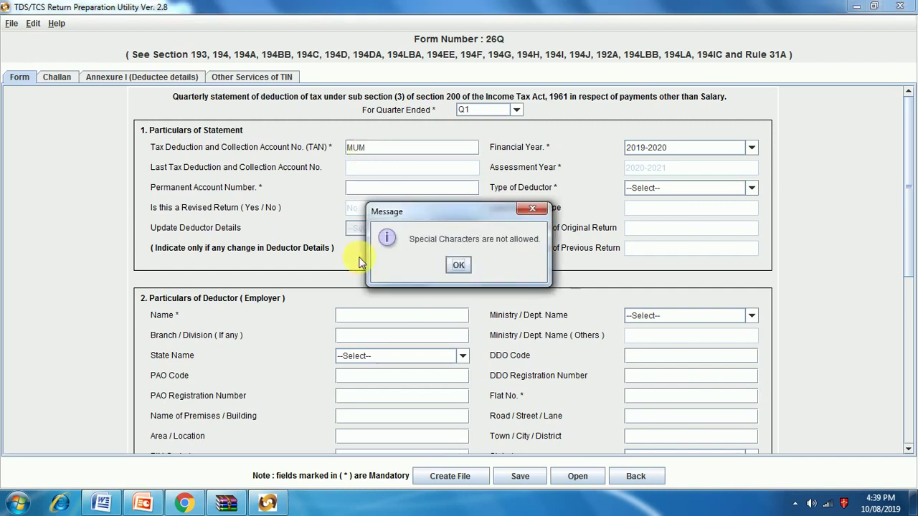
left_click(459, 265)
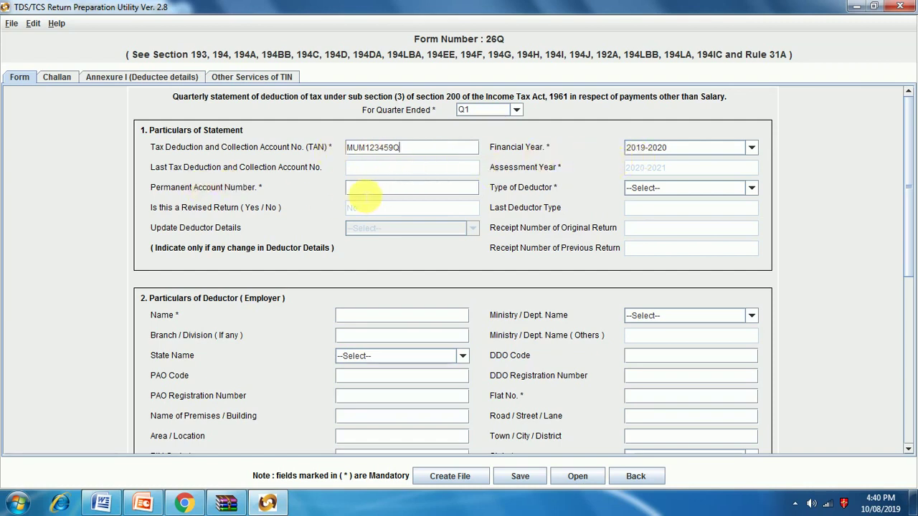
left_click(364, 192)
type("ABCD12345Q")
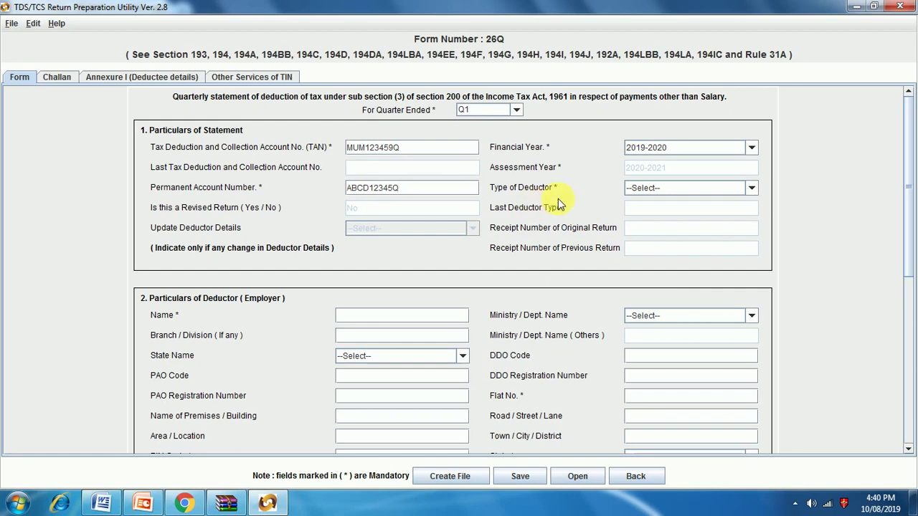
Step: Set the Type of Deductor to Company
left_click(718, 188)
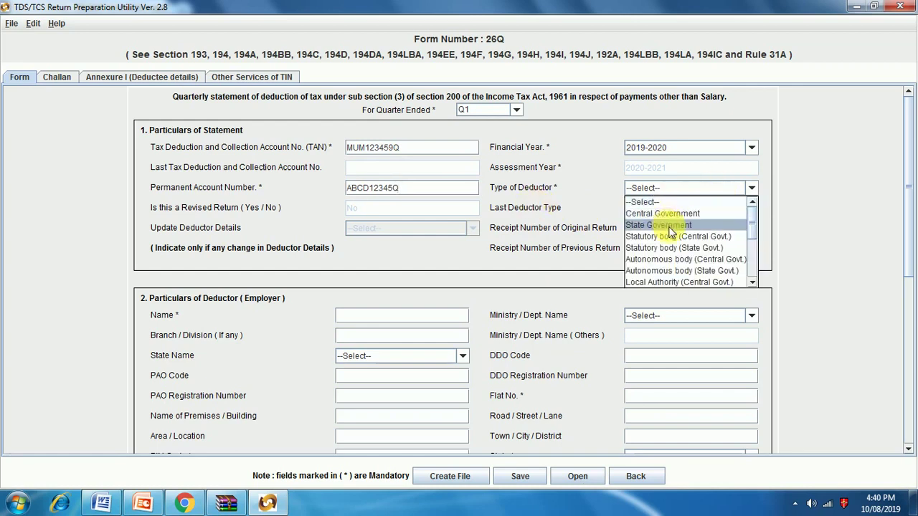
scroll(671, 231, "down", 1)
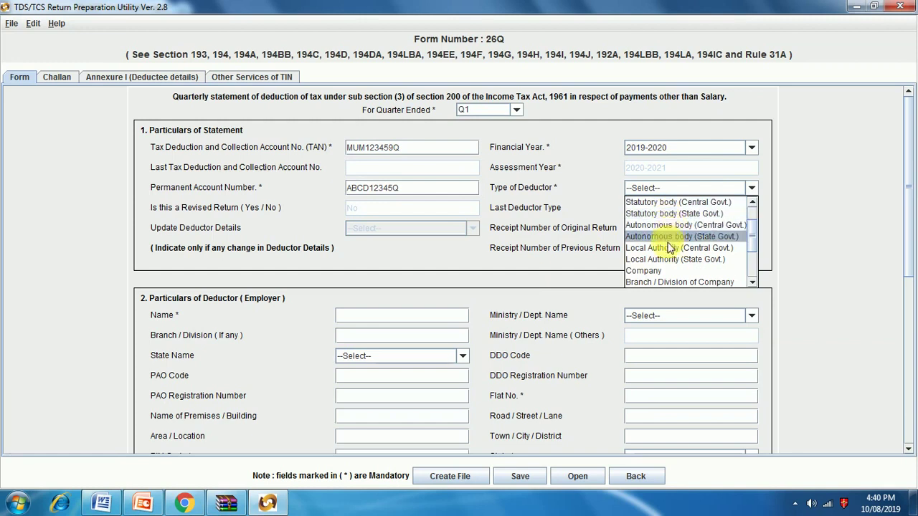
scroll(669, 247, "down", 1)
scroll(671, 262, "down", 1)
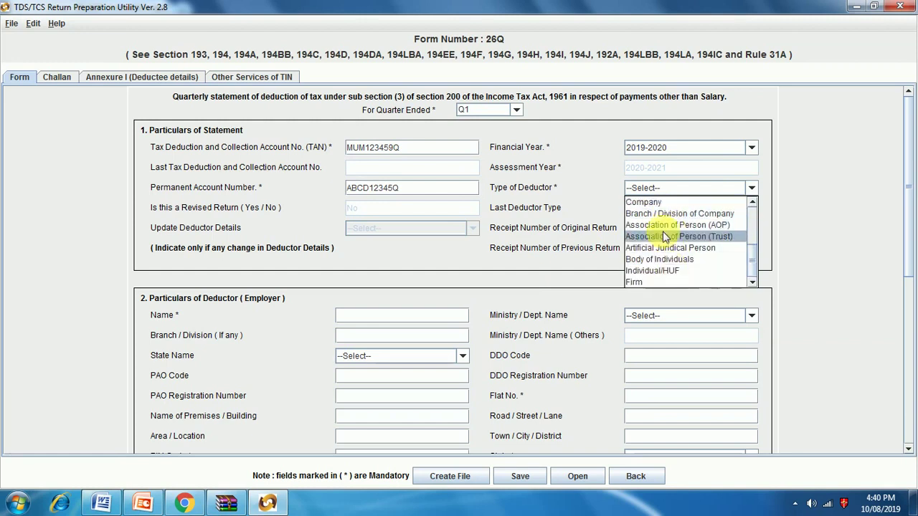
scroll(661, 228, "up", 1)
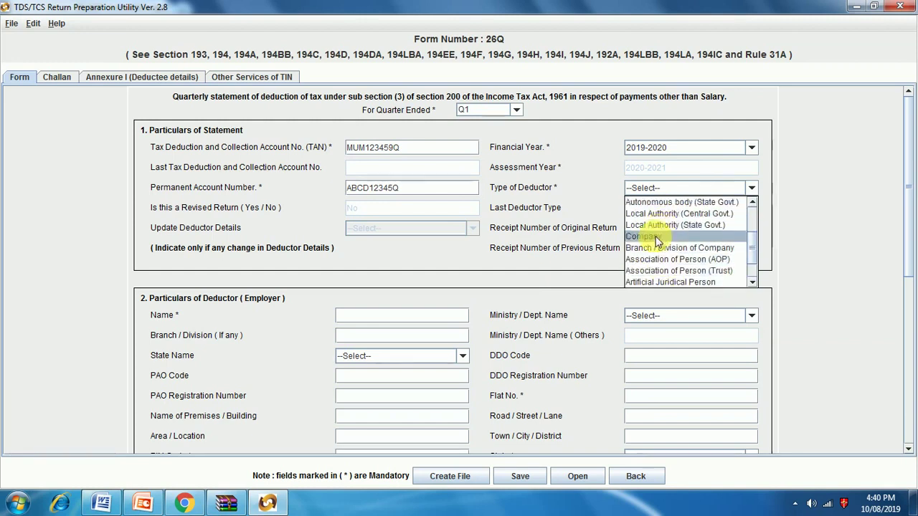
left_click(655, 236)
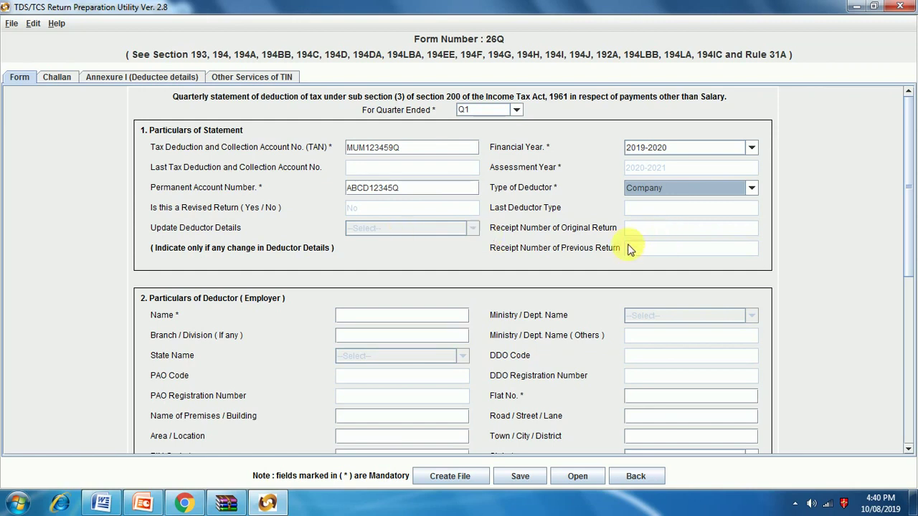
Step: Enter PQR LIMITED as the deductor's name and begin filling in the flat number
scroll(609, 246, "down", 2)
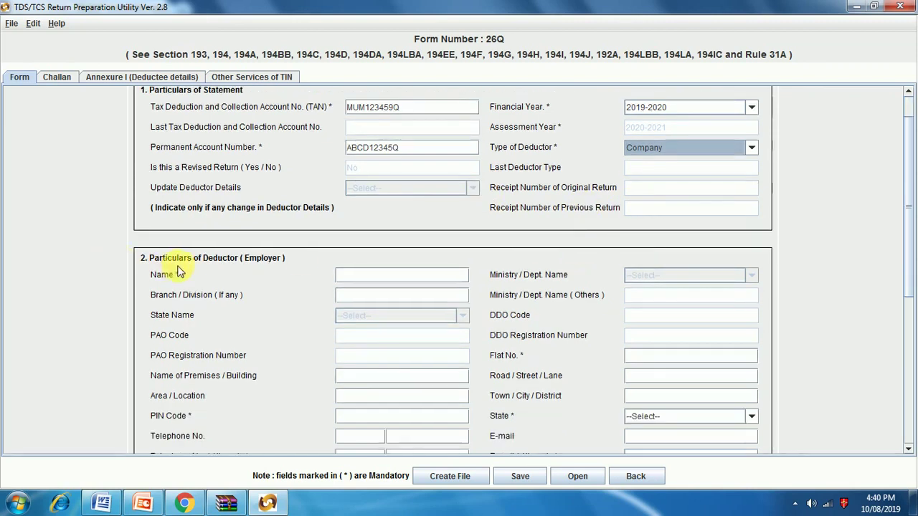
scroll(172, 273, "up", 2)
scroll(173, 276, "down", 2)
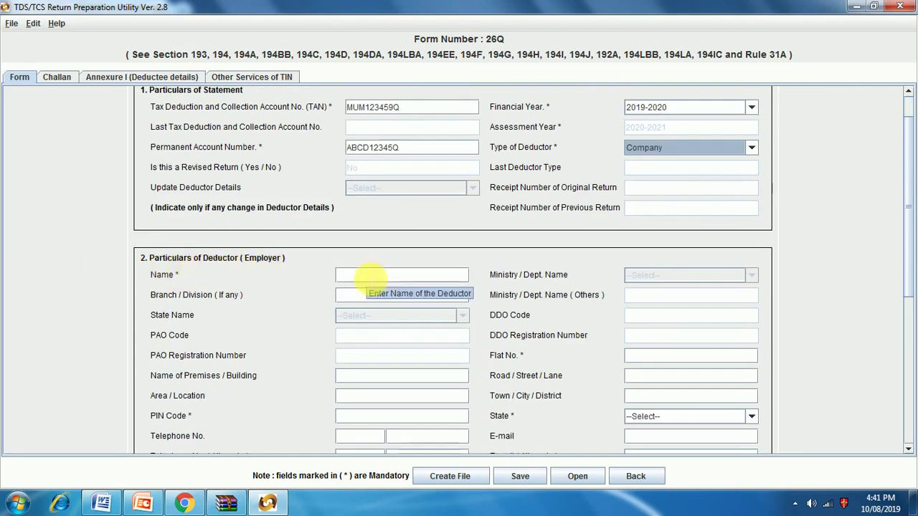
left_click(370, 276)
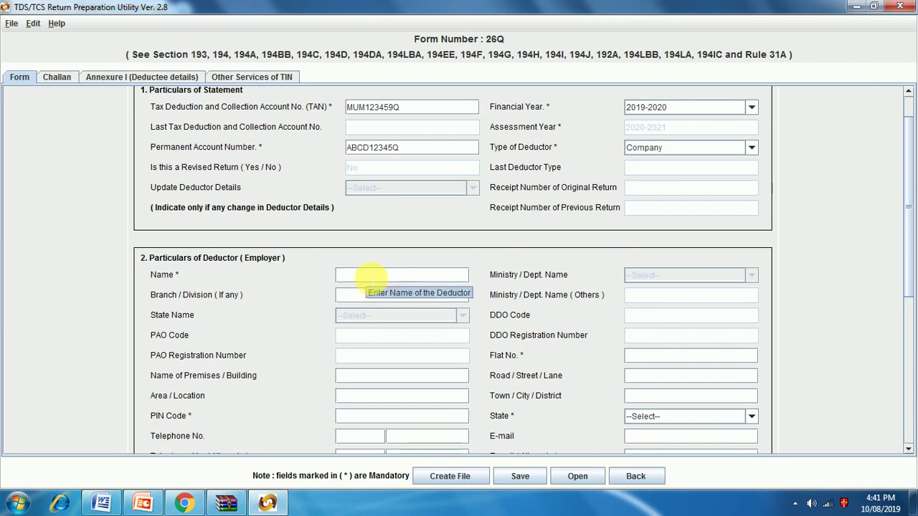
type("PQR ")
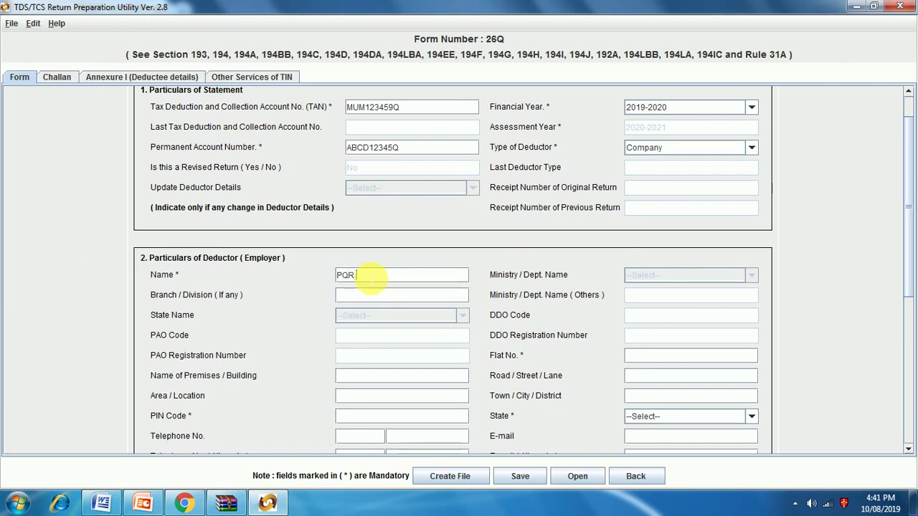
type("LIMITED")
left_click(373, 299)
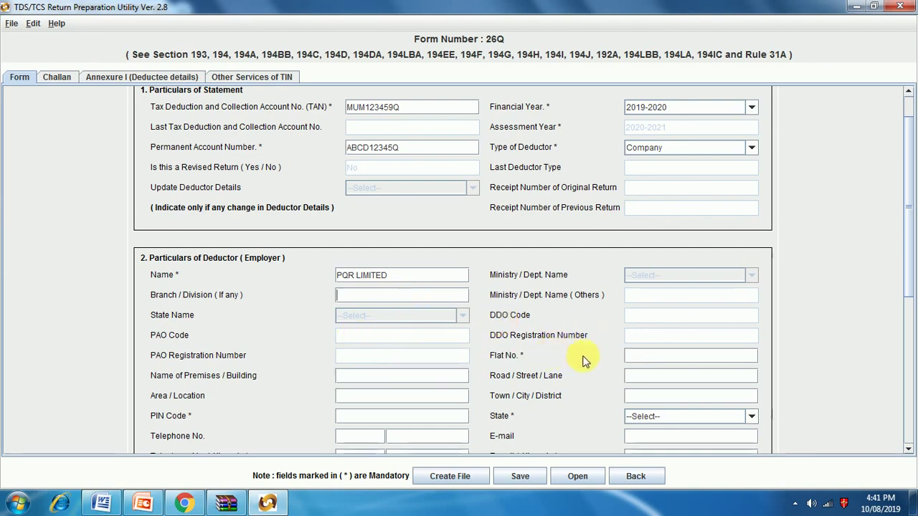
left_click(644, 359)
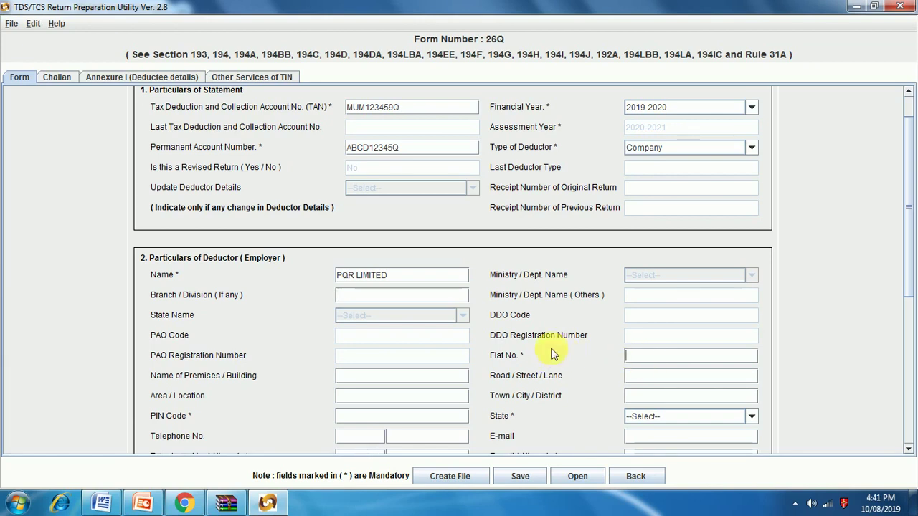
type("DFG 4")
Step: Fill in the deductor's building, street, city Mumbai and PIN code
left_click(383, 379)
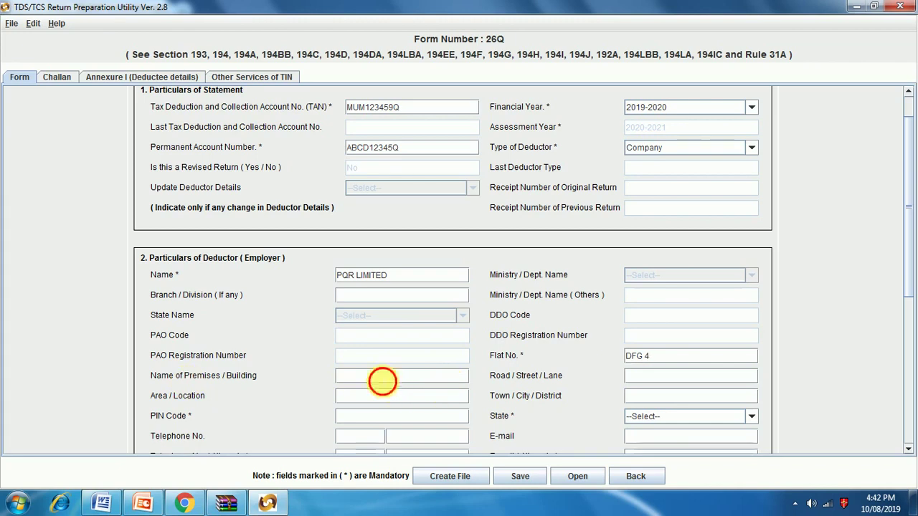
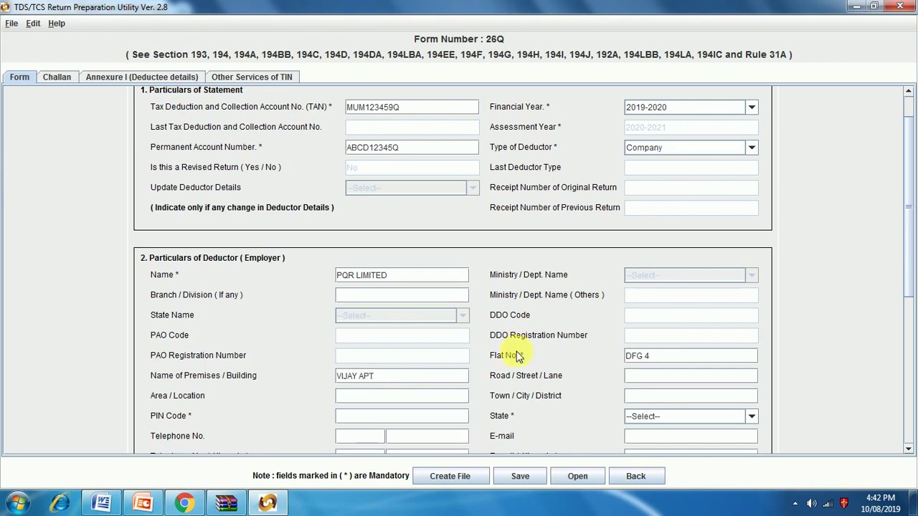
left_click(646, 375)
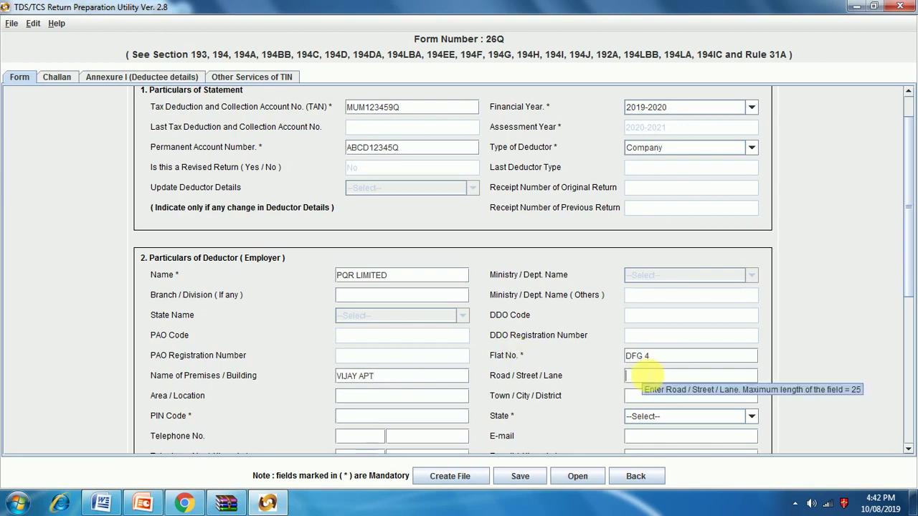
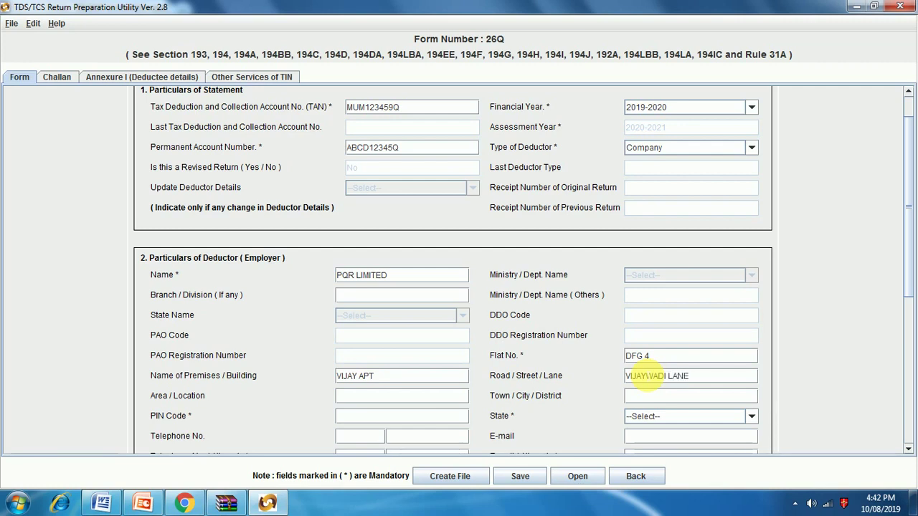
left_click(364, 399)
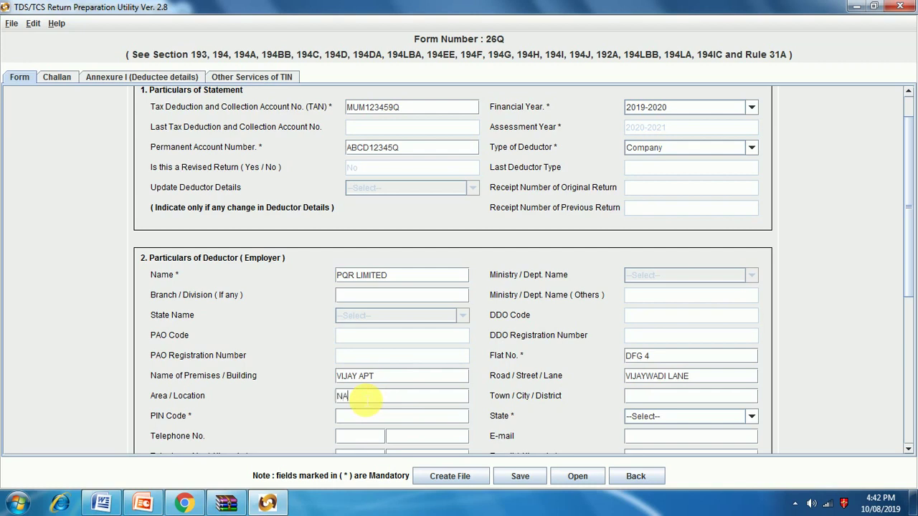
key("BackSpace")
key("BackSpace")
left_click(642, 397)
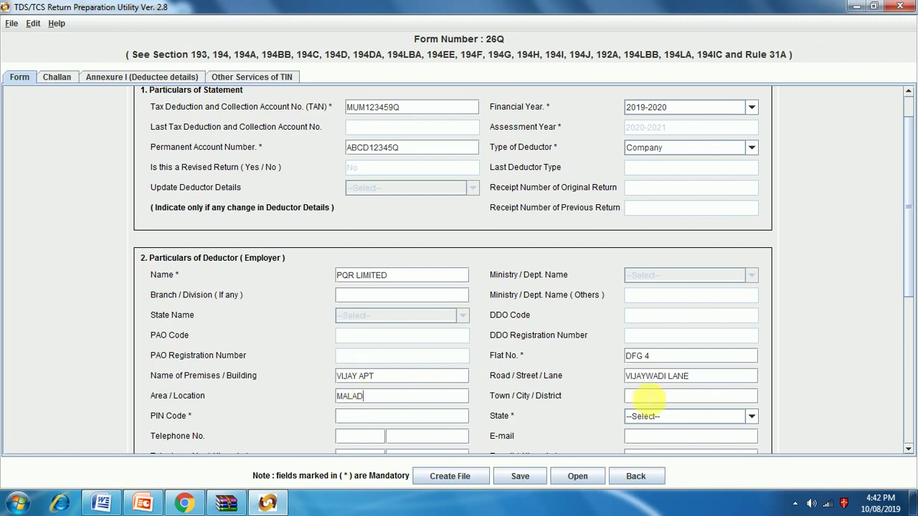
type("MUMBAI")
left_click(401, 418)
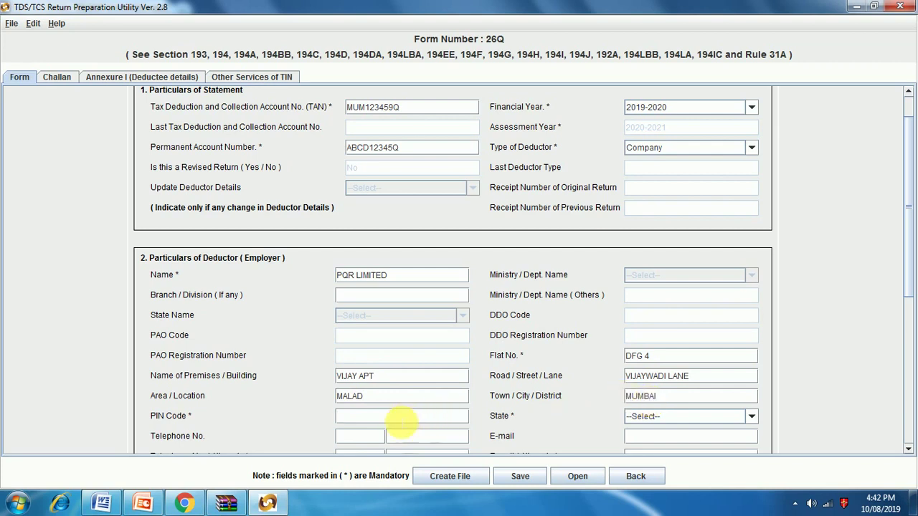
type("400092")
Step: Set the deductor's state to Maharashtra and Has Address Changed to No
left_click(671, 418)
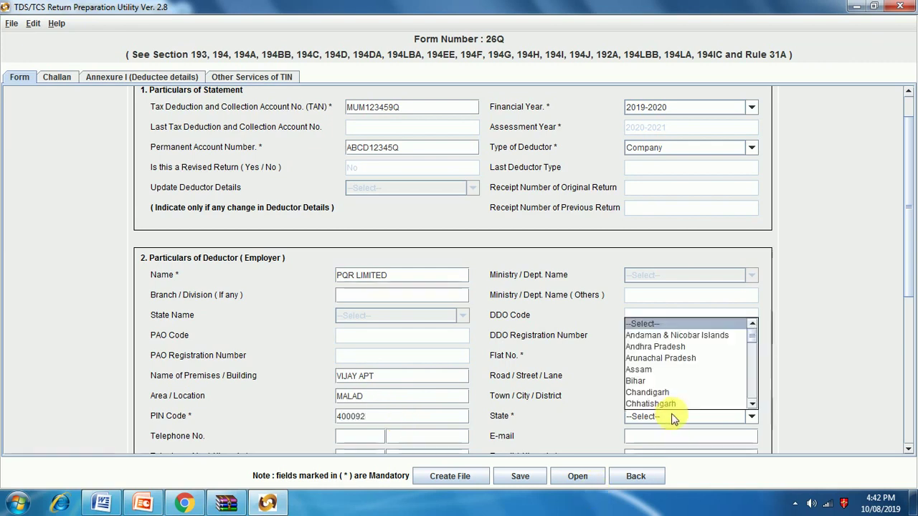
scroll(674, 375, "down", 4)
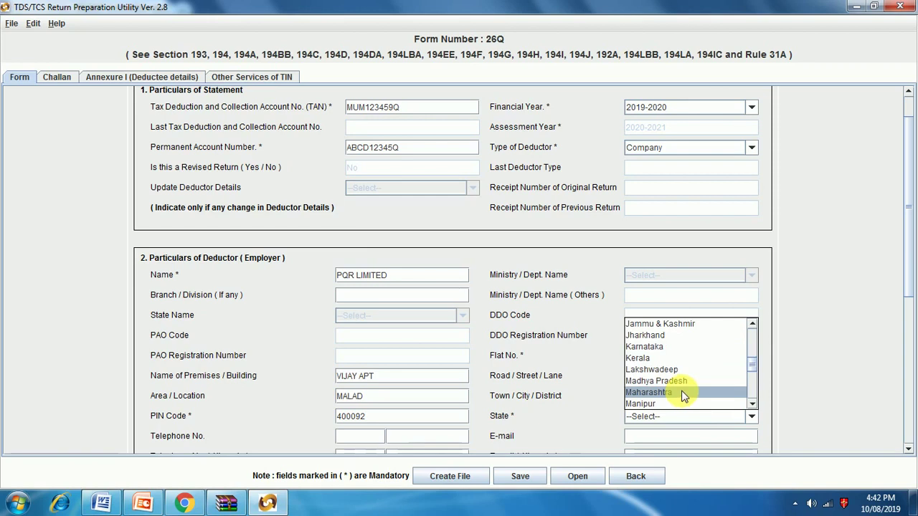
left_click(685, 392)
scroll(387, 419, "down", 1)
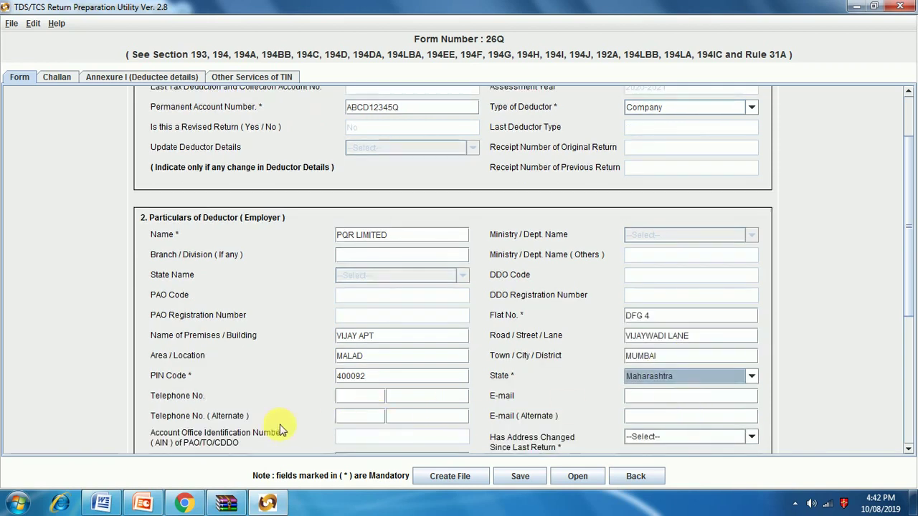
scroll(571, 435, "down", 1)
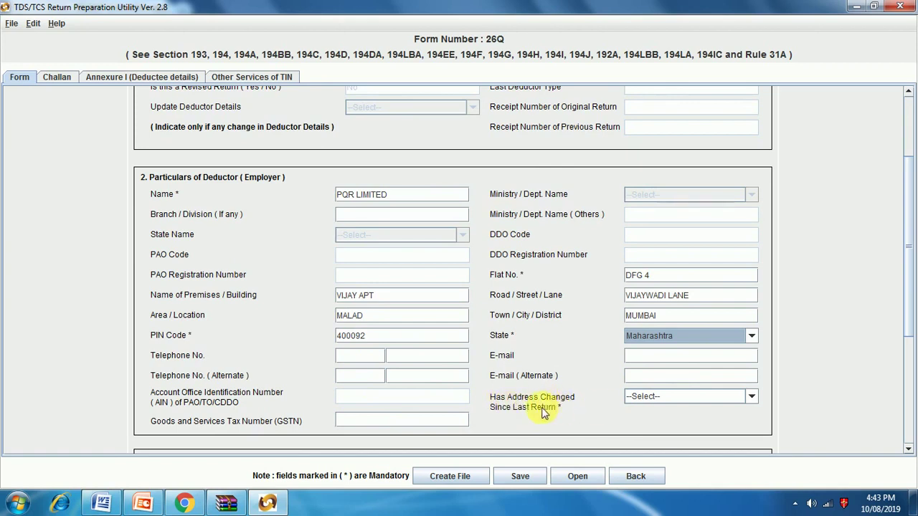
left_click(751, 397)
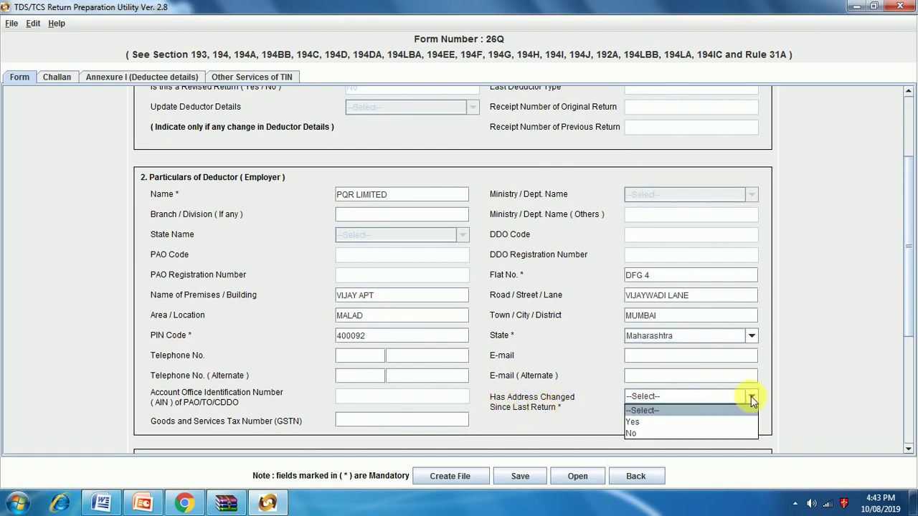
left_click(660, 433)
scroll(638, 354, "down", 2)
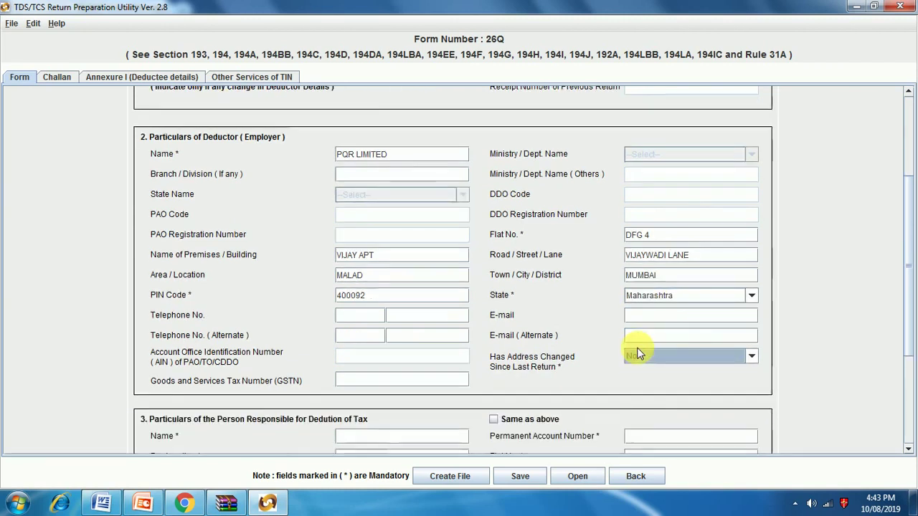
scroll(638, 353, "down", 3)
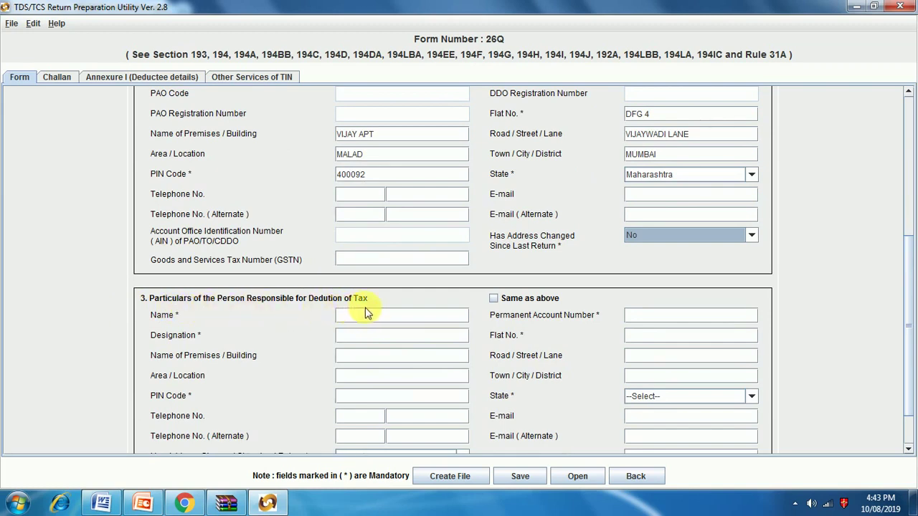
Step: Enter responsible person name ABC LIMITED, their PAN, and designation COMPANY
scroll(364, 313, "down", 1)
left_click(362, 281)
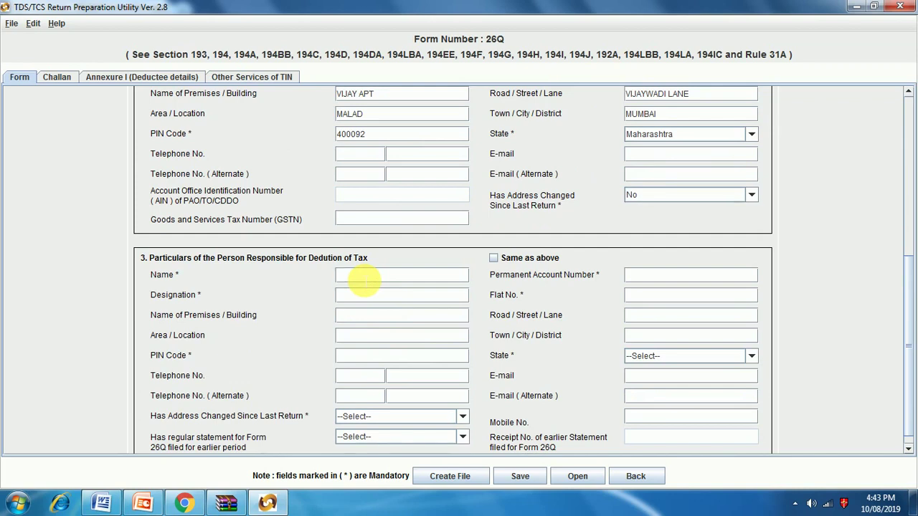
type("ABC LIMITED")
left_click(650, 279)
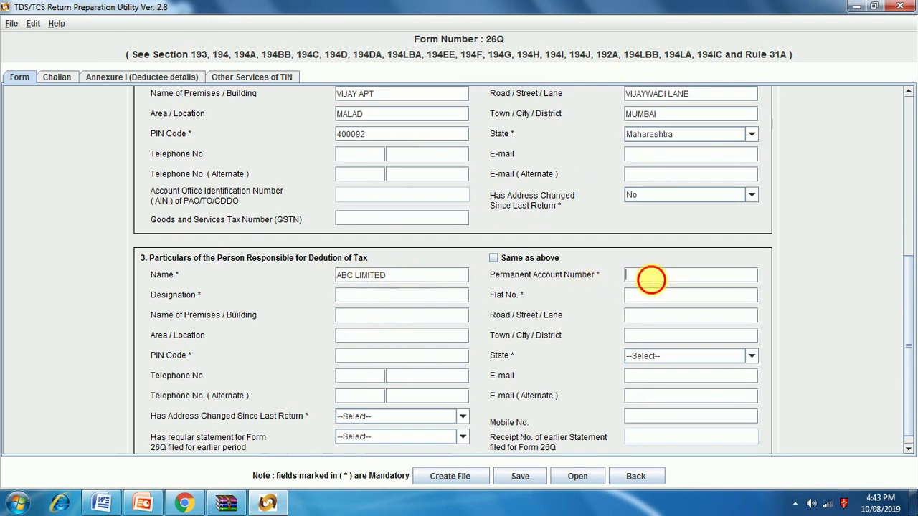
type("A")
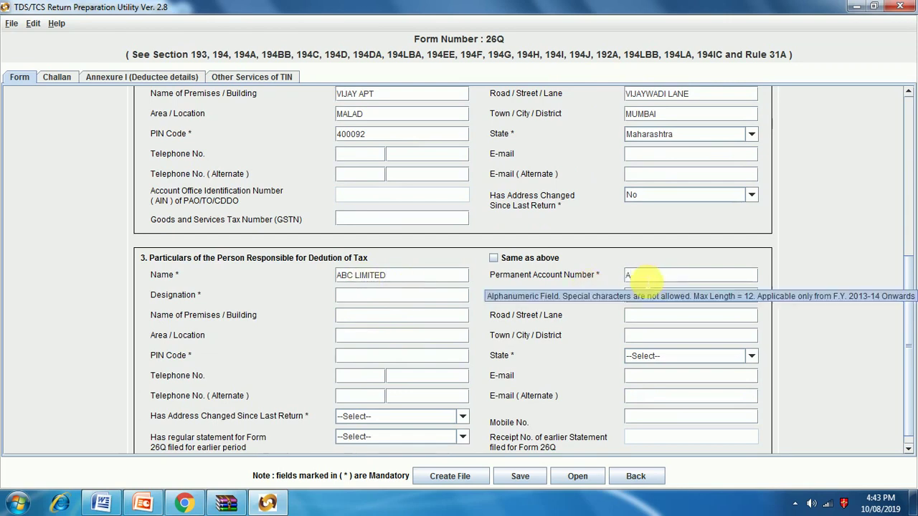
type("BCG12345")
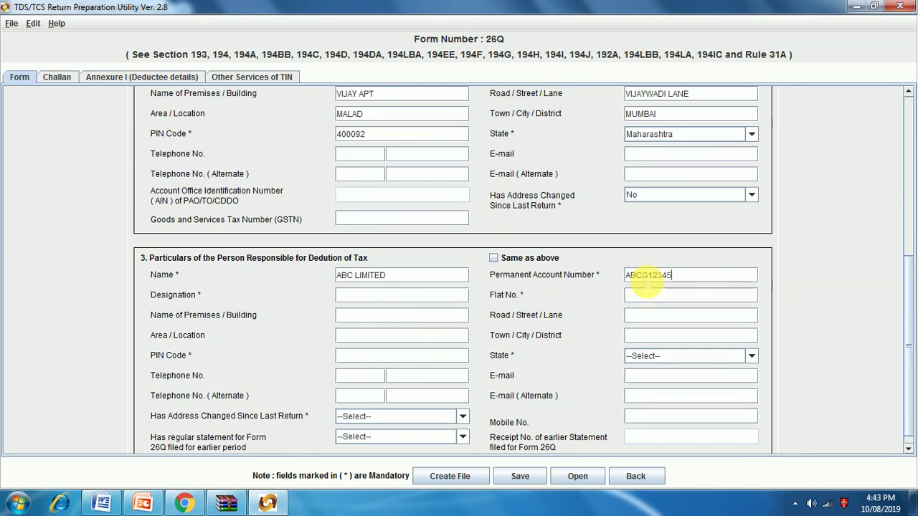
type("J")
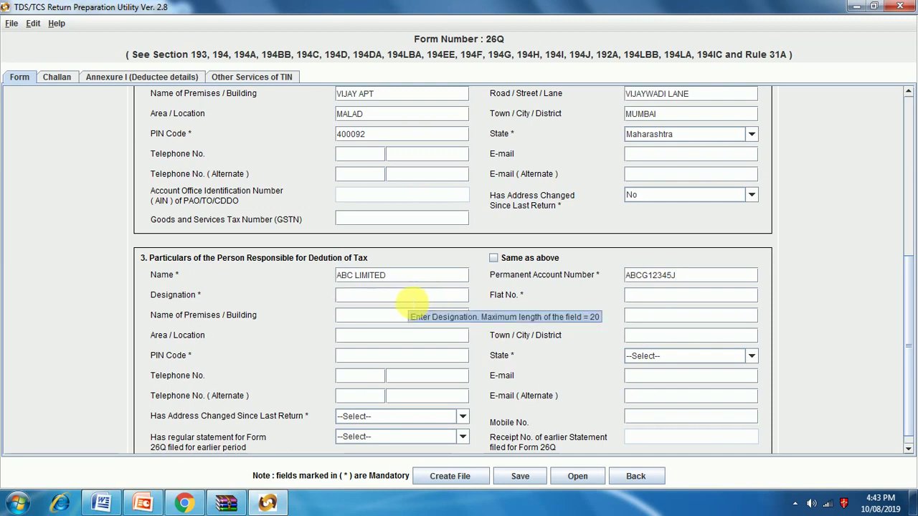
left_click(413, 300)
type("MA")
key("BackSpace")
key("BackSpace")
type("C")
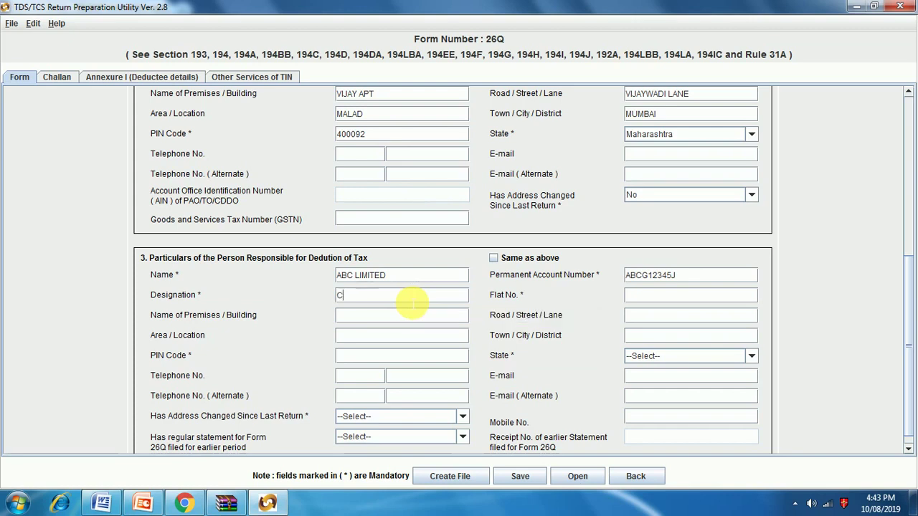
type("OMPANY")
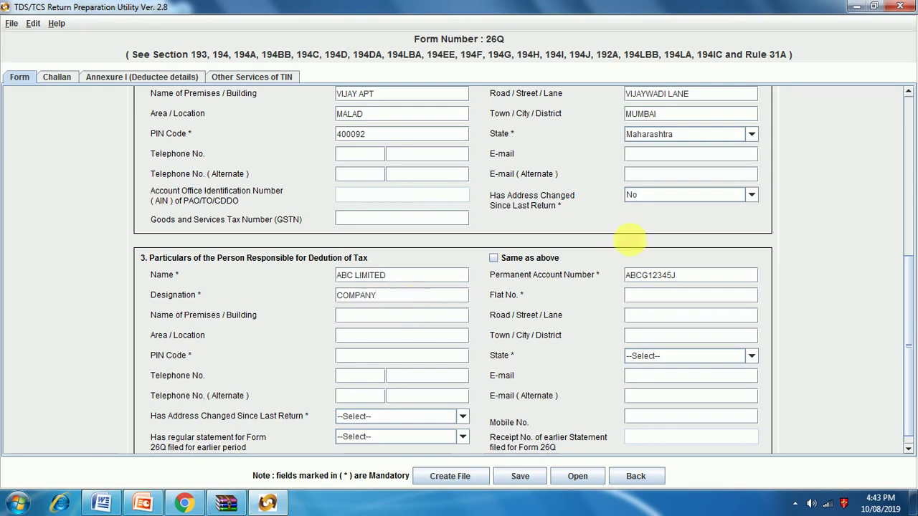
Step: Fill in the responsible person's flat number, building, road and area
left_click(649, 296)
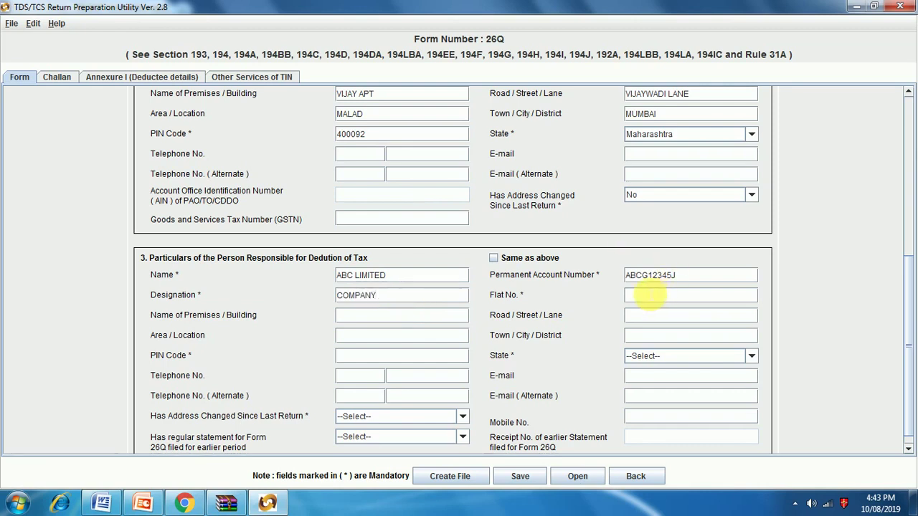
type("45")
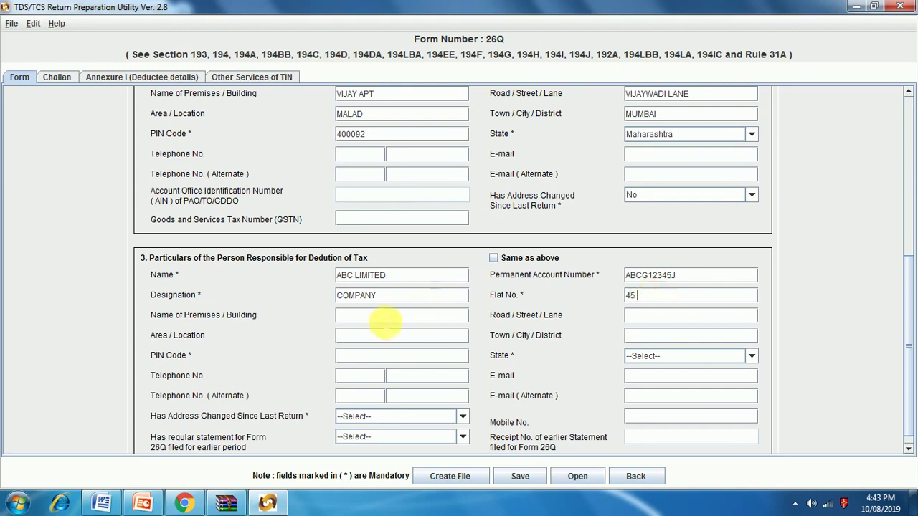
left_click(385, 321)
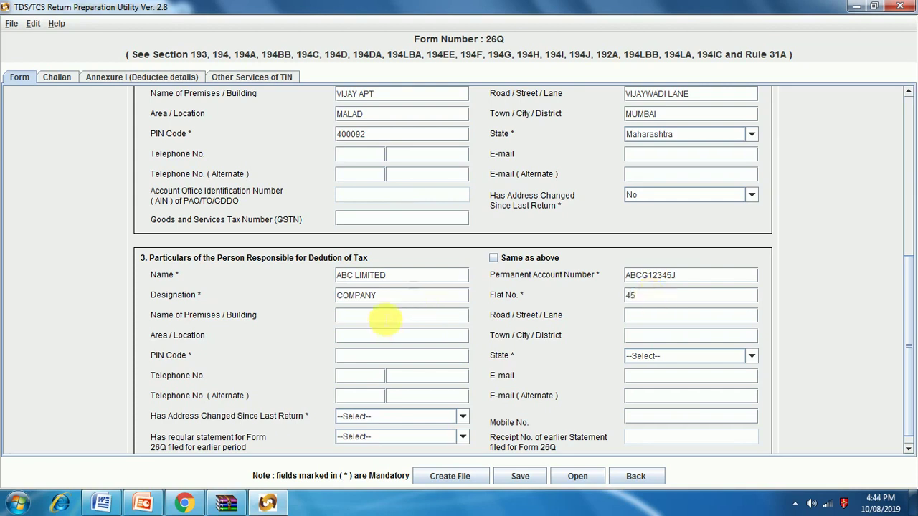
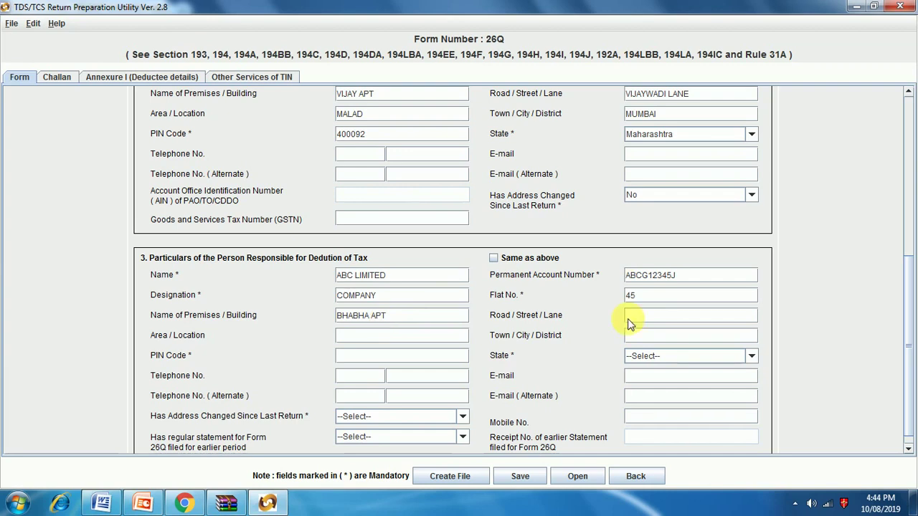
left_click(653, 320)
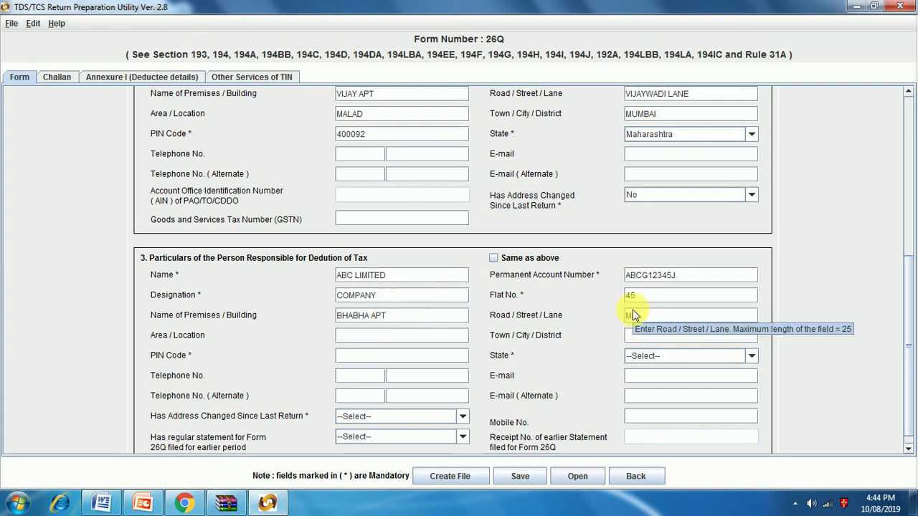
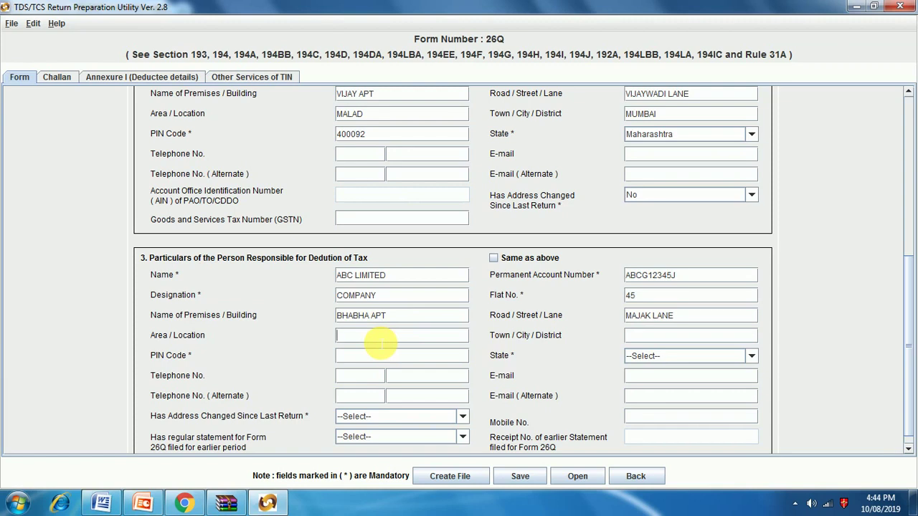
Step: Enter city Mumbai, the PIN code, and state Maharashtra for the responsible person
left_click(627, 337)
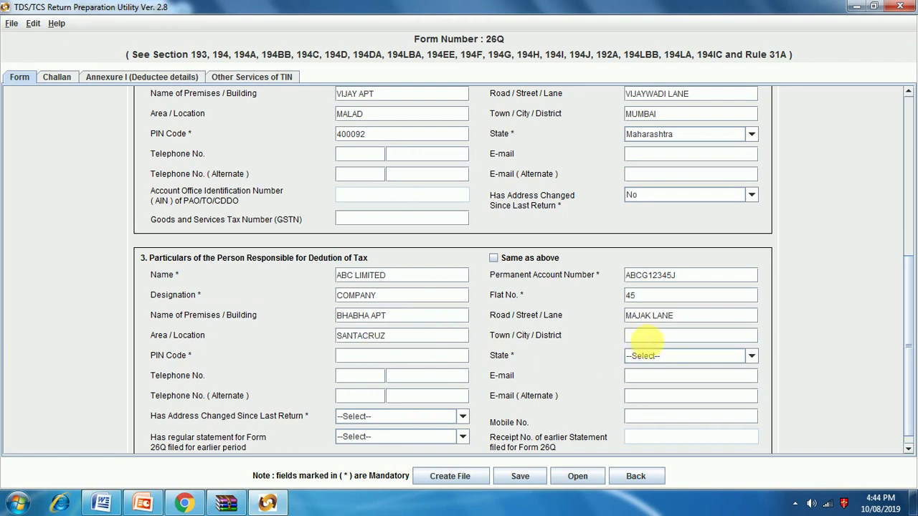
type("MUM")
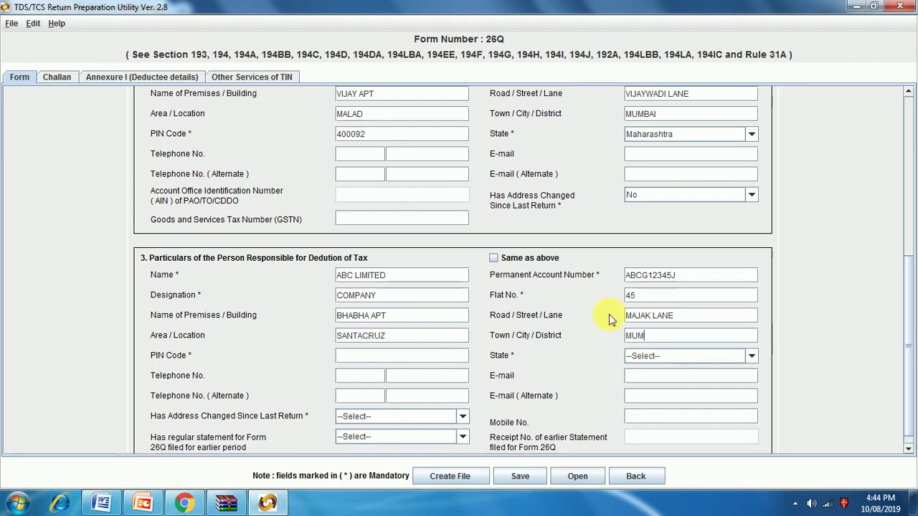
type("BAI")
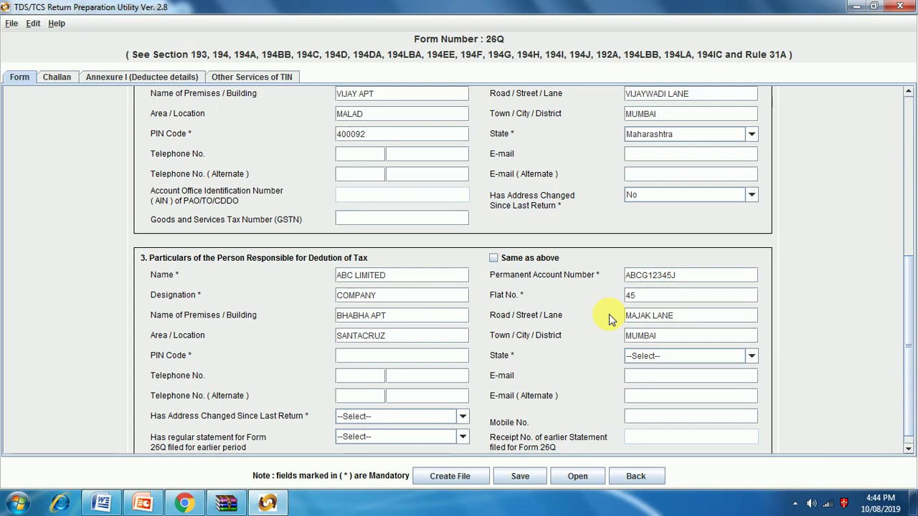
left_click(375, 362)
type("4")
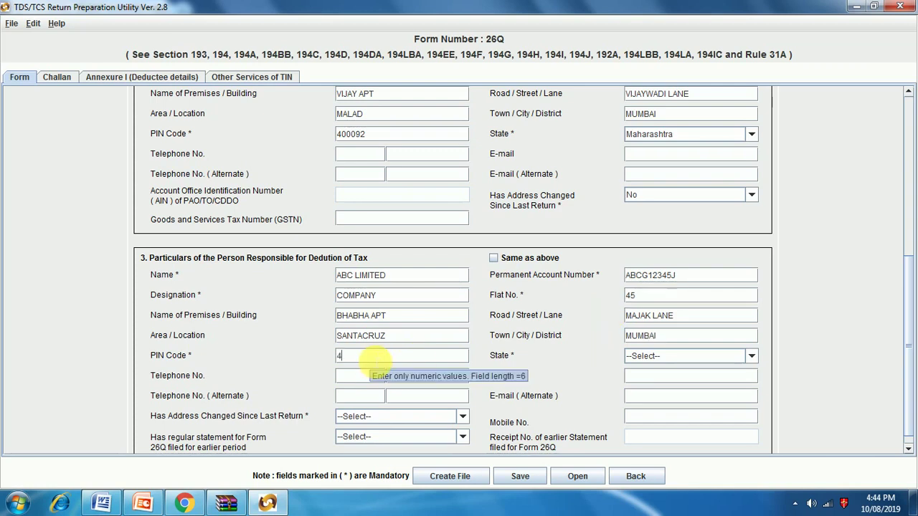
type("089")
key("BackSpace")
key("BackSpace")
type("00")
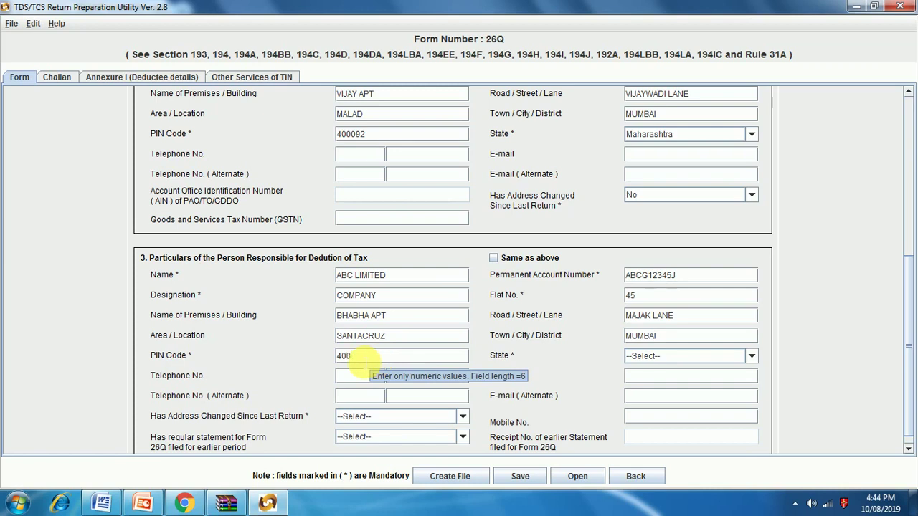
type("89")
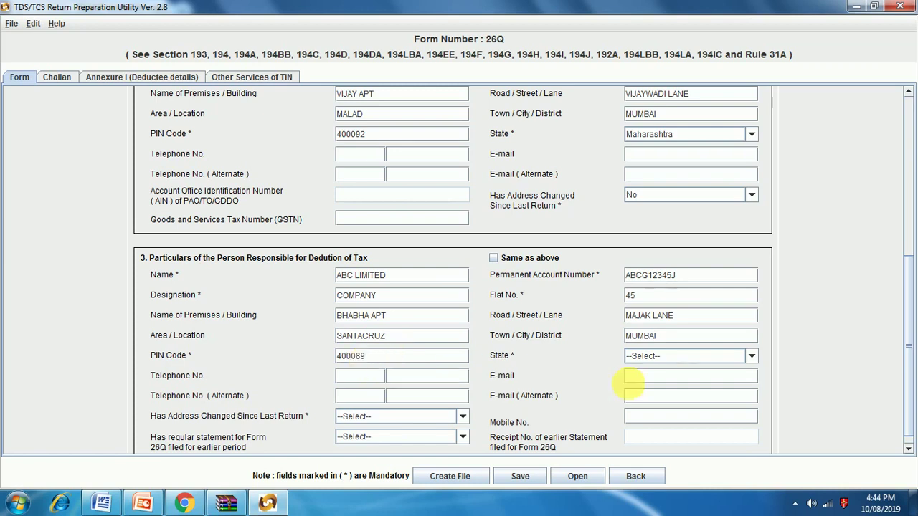
left_click(680, 355)
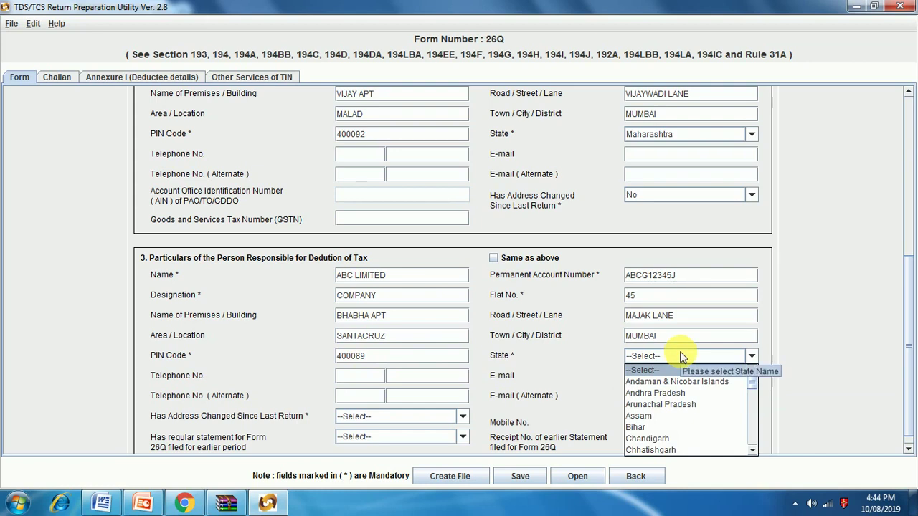
key("m")
key("m")
key("Return")
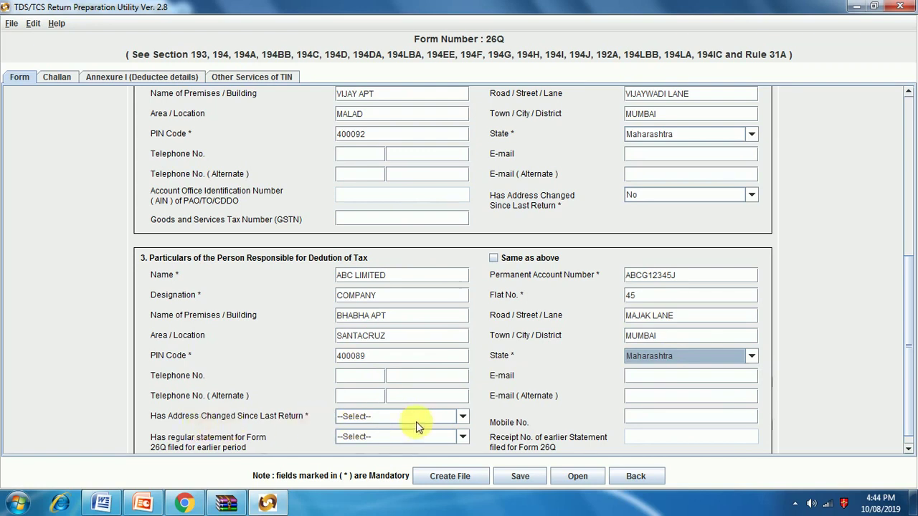
Step: Answer No to whether the responsible person's address changed
left_click(462, 417)
left_click(351, 452)
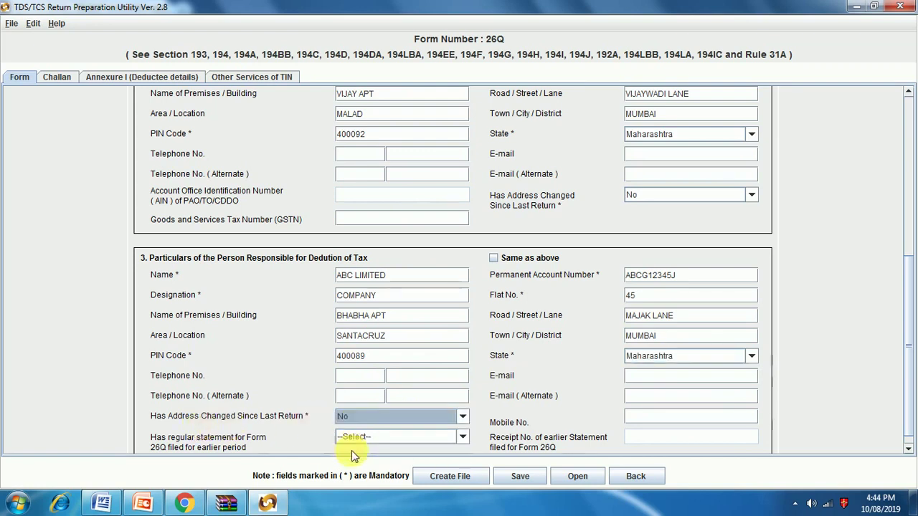
scroll(456, 434, "down", 1)
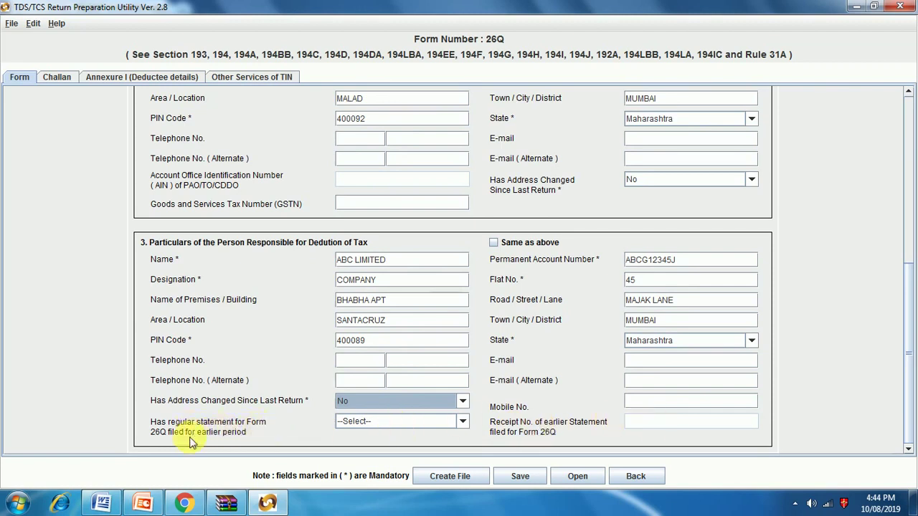
Step: Mark an earlier regular 26Q statement as filed (Yes) and enter its receipt number
left_click(462, 425)
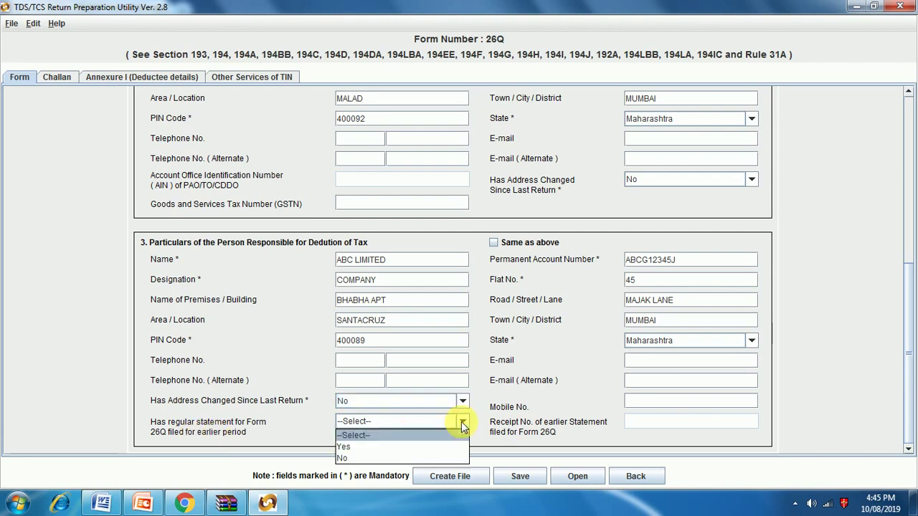
left_click(374, 447)
left_click(635, 422)
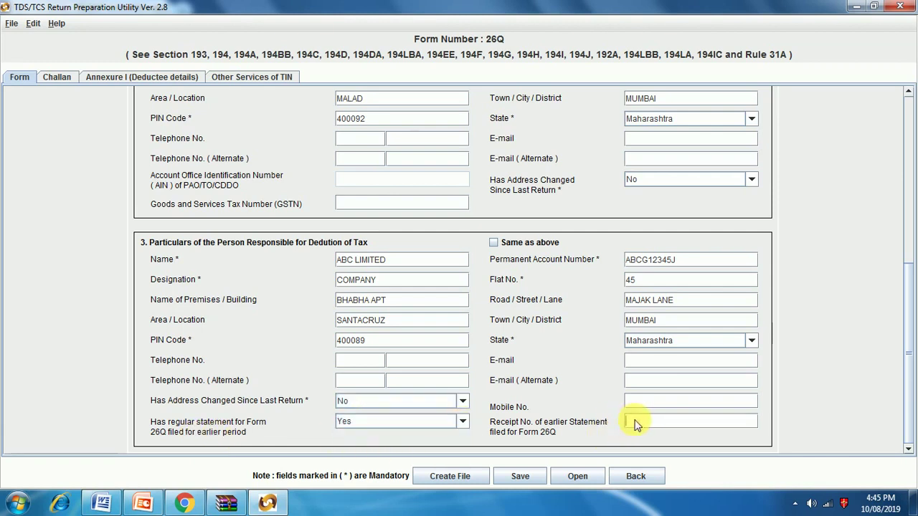
type("123456")
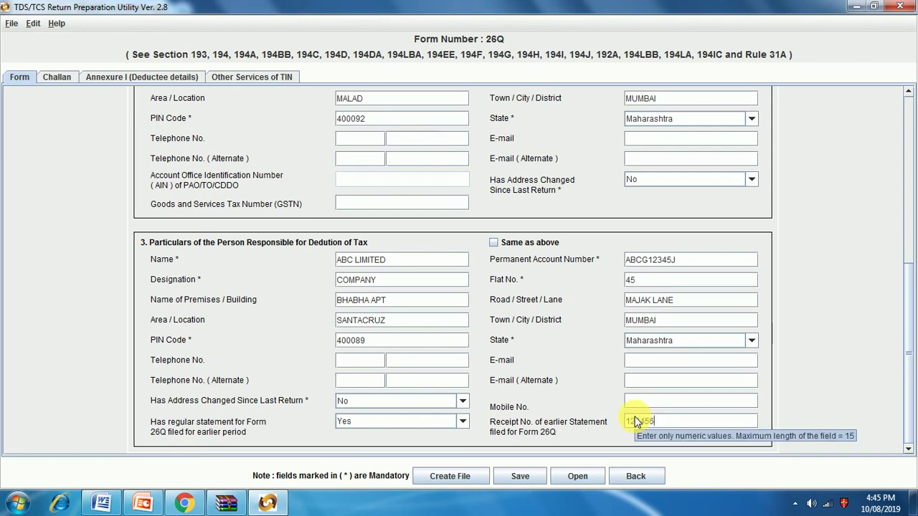
type("894564889")
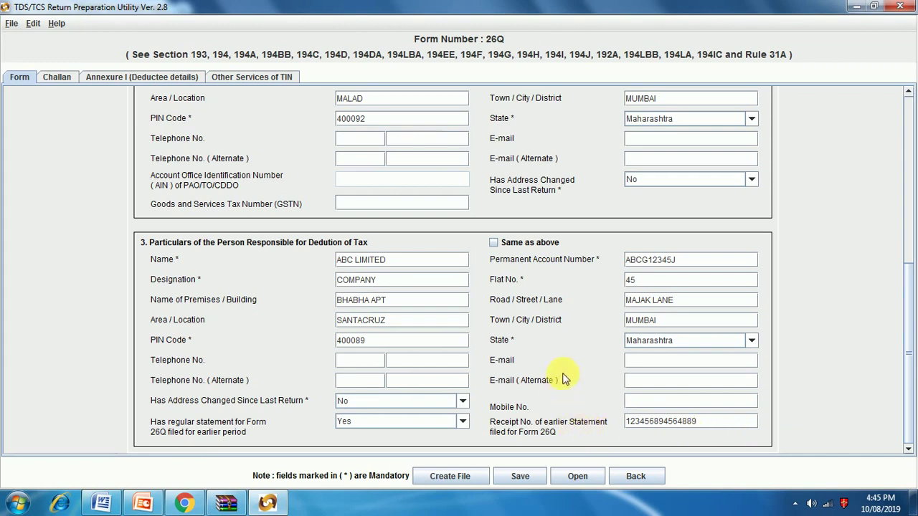
Step: Attempt saving, change one TAN character to K and retry; the TAN is still rejected
left_click(521, 477)
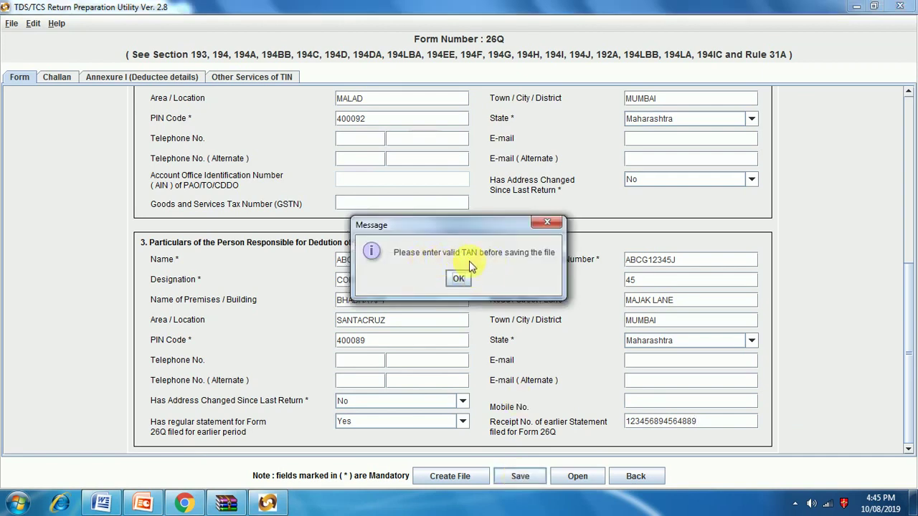
left_click(460, 279)
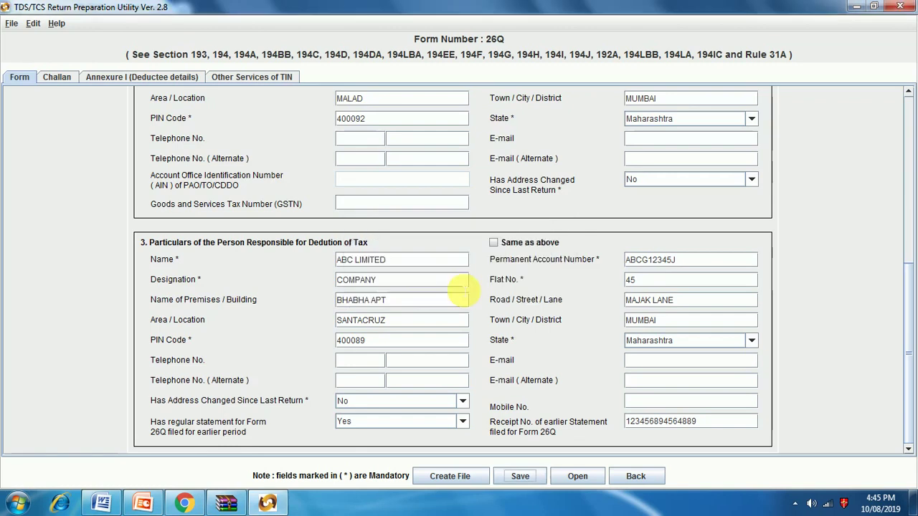
scroll(459, 343, "up", 3)
scroll(459, 343, "up", 3)
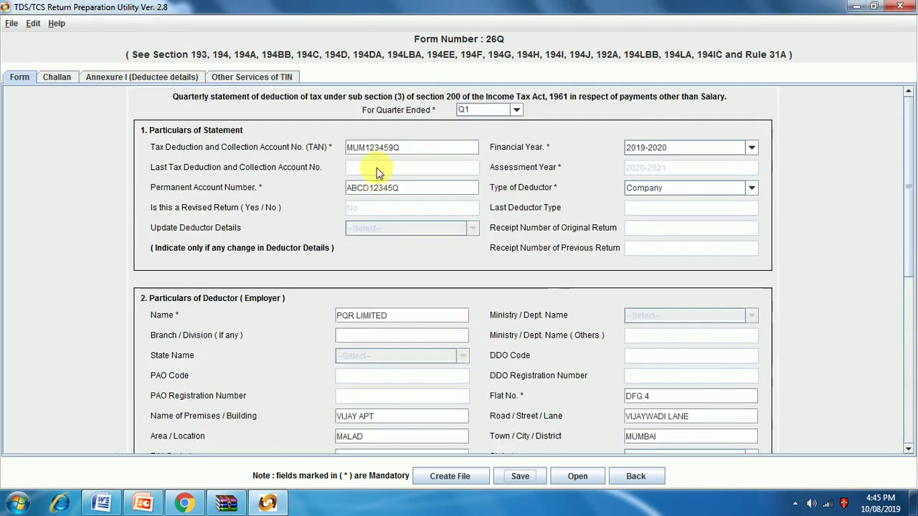
left_click(409, 150)
left_click_drag(409, 151, 326, 150)
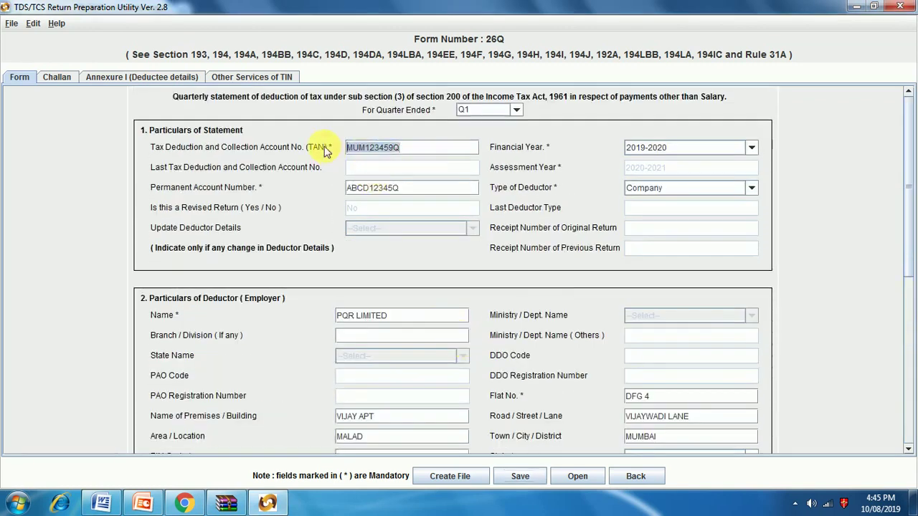
key("Right")
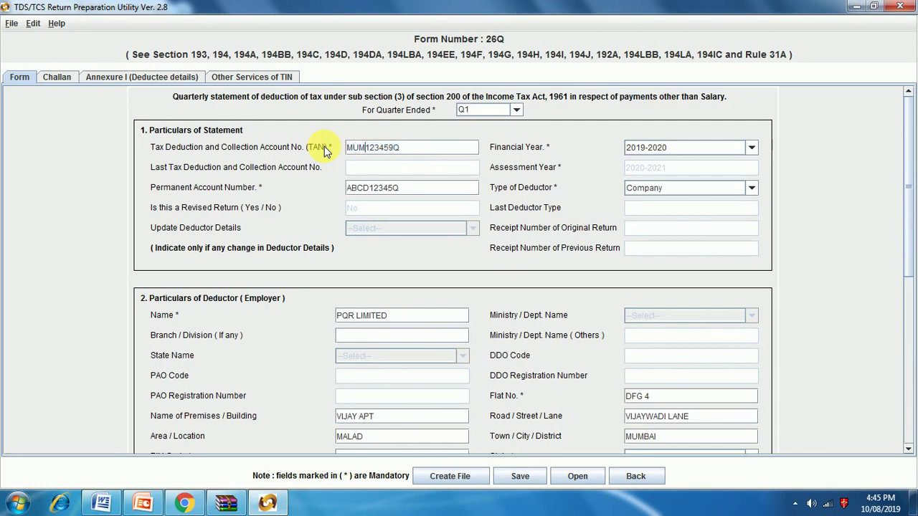
key("Delete")
type("K")
scroll(487, 425, "down", 3)
left_click(514, 477)
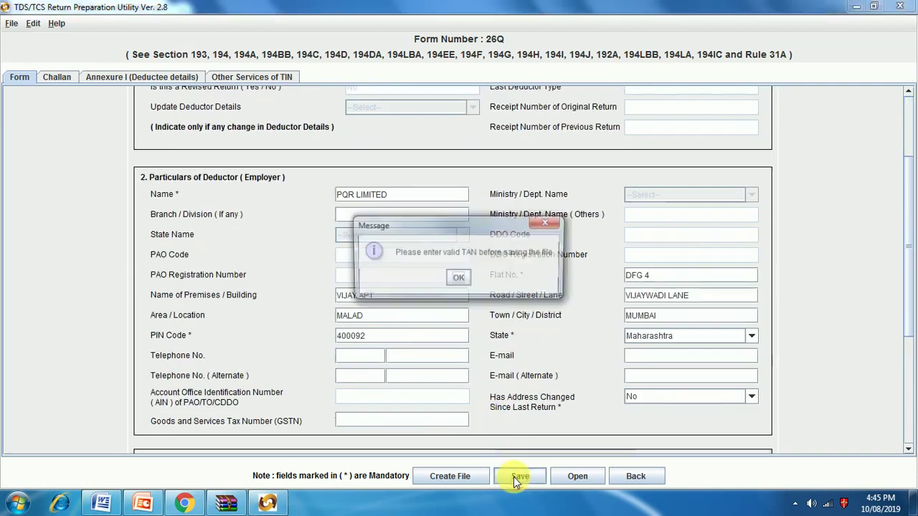
left_click(459, 279)
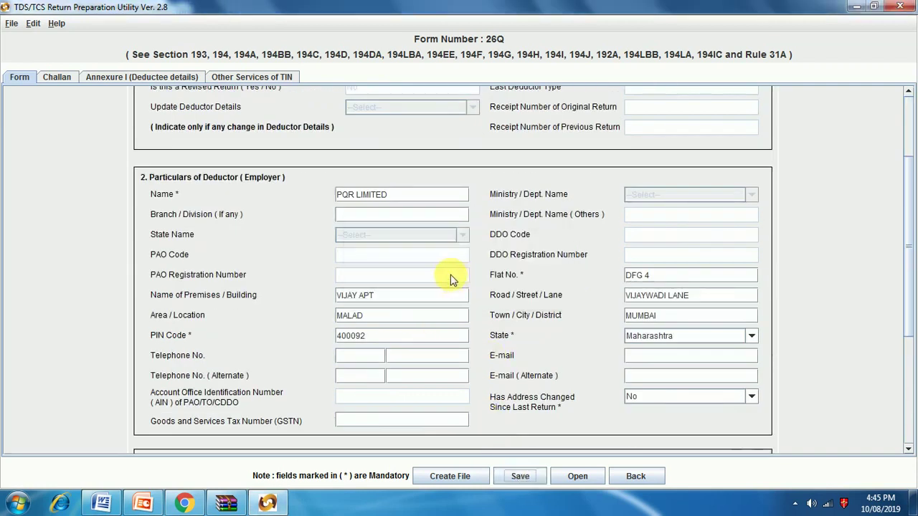
Step: Replace the whole TAN with a new trial value and retry saving, which is rejected again
scroll(431, 215, "up", 3)
left_click_drag(420, 148, 301, 147)
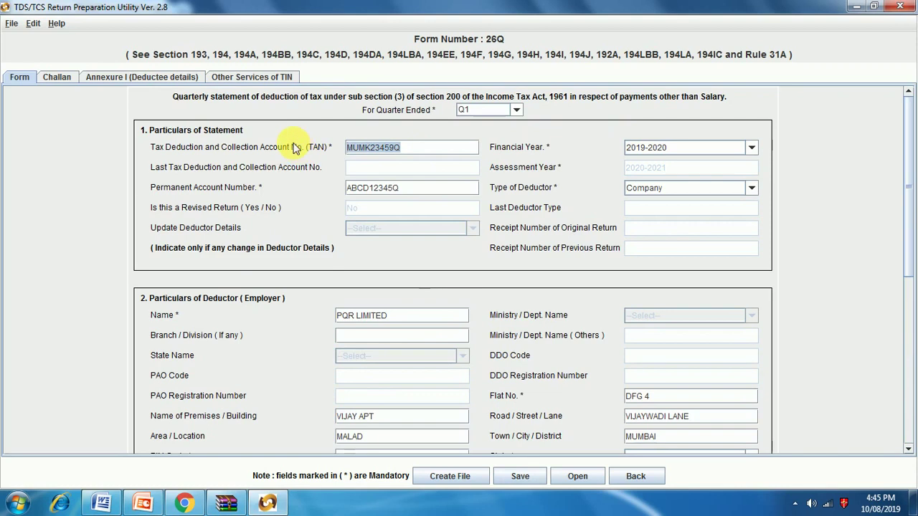
key("BackSpace")
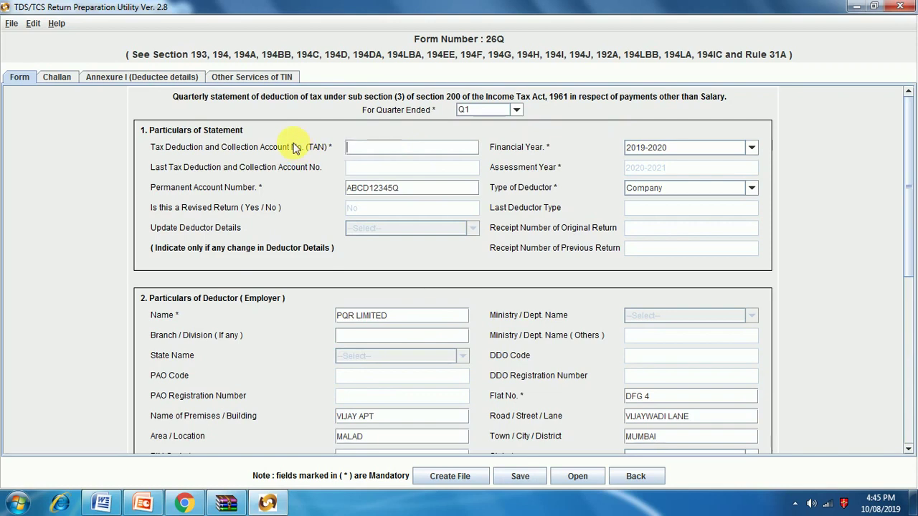
type("AB")
type("CD12345")
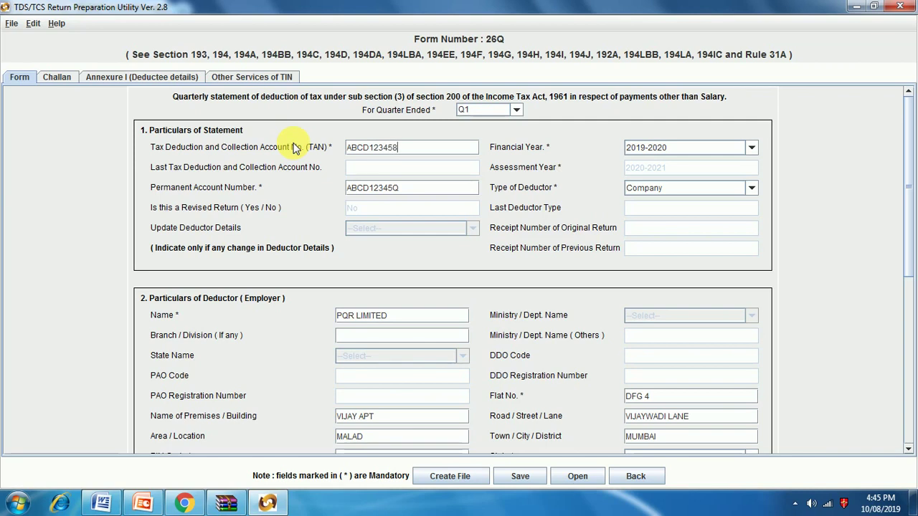
type("U")
left_click(518, 476)
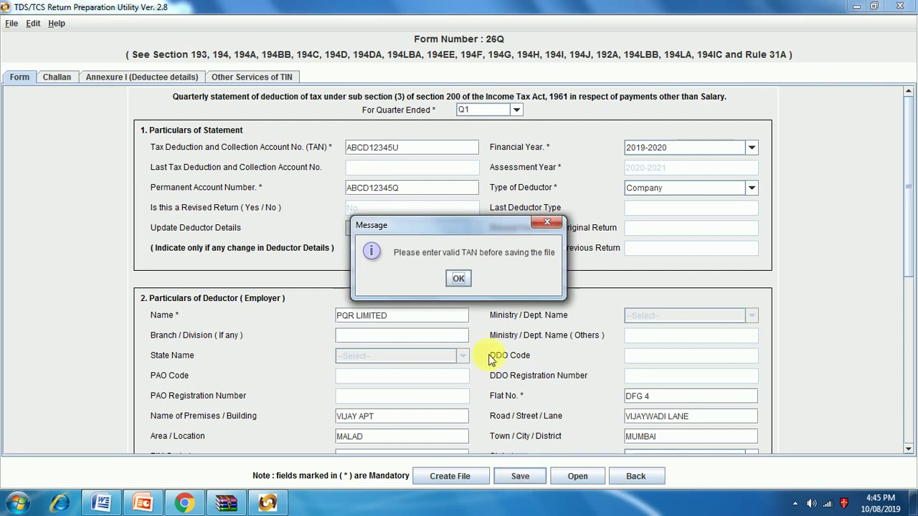
left_click(458, 279)
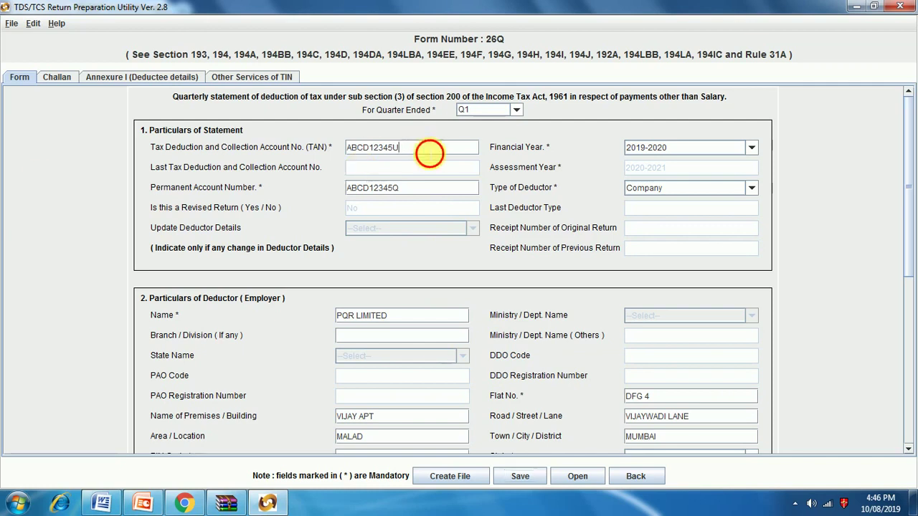
Step: Enter a valid TAN and save the statement to Documents under the suggested 26Q_201920_Q1 file name
left_click_drag(430, 148, 313, 149)
key("BackSpace")
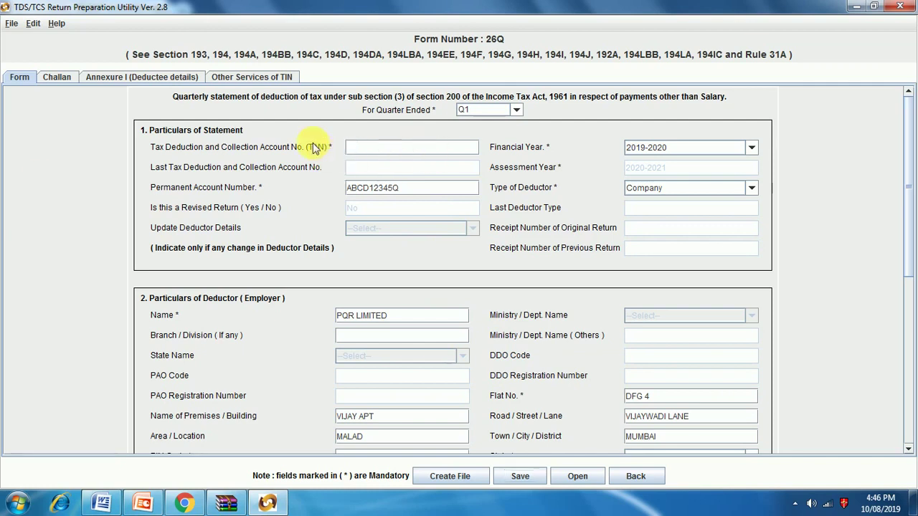
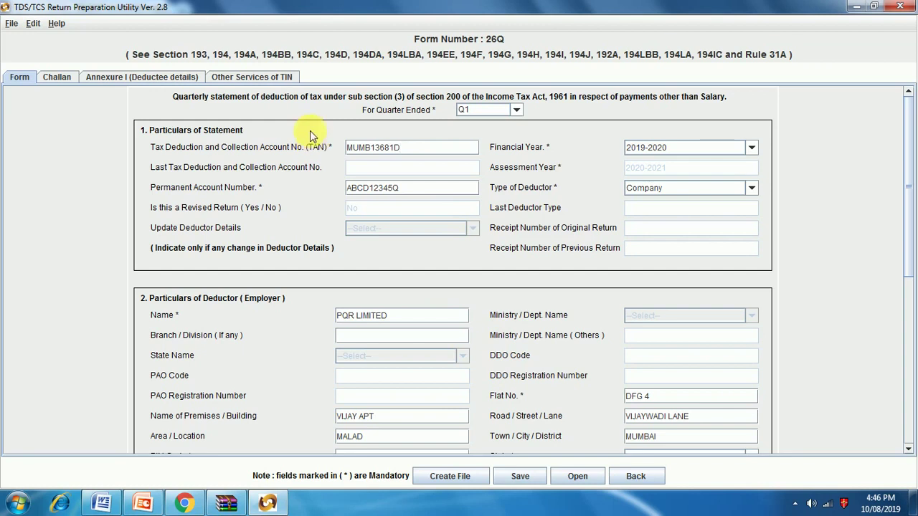
left_click(517, 481)
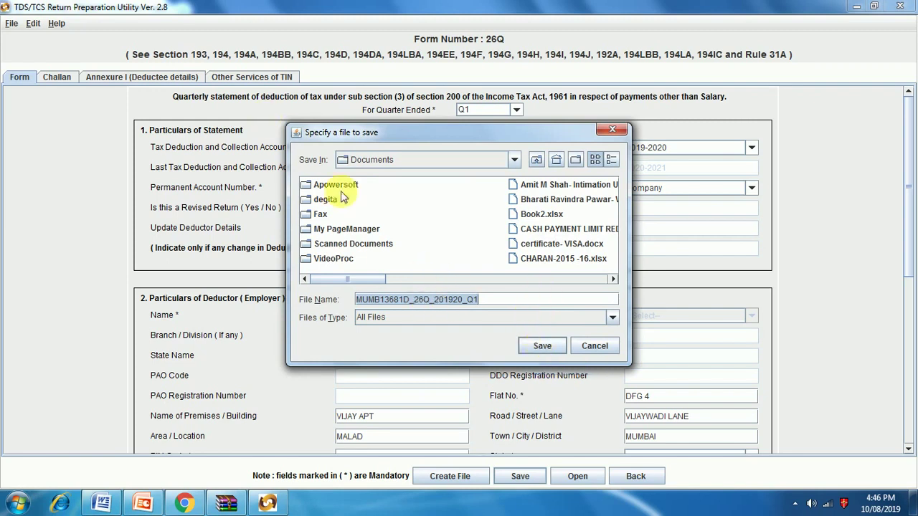
left_click(538, 346)
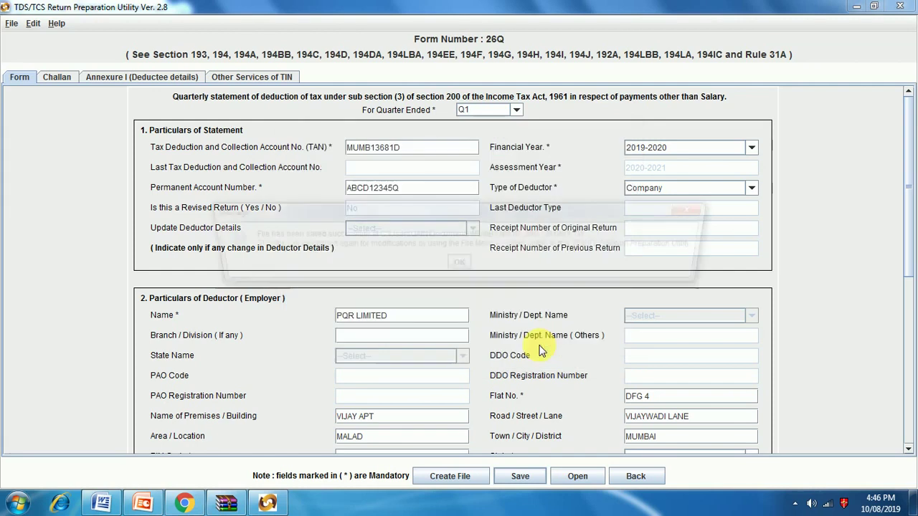
left_click(463, 267)
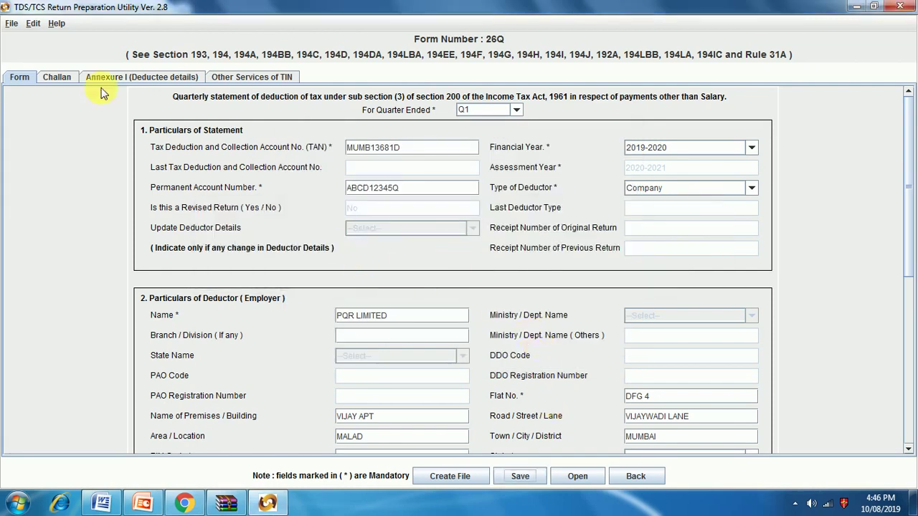
Step: Show the Challan sheet and select the first row of its empty challan table
left_click(56, 78)
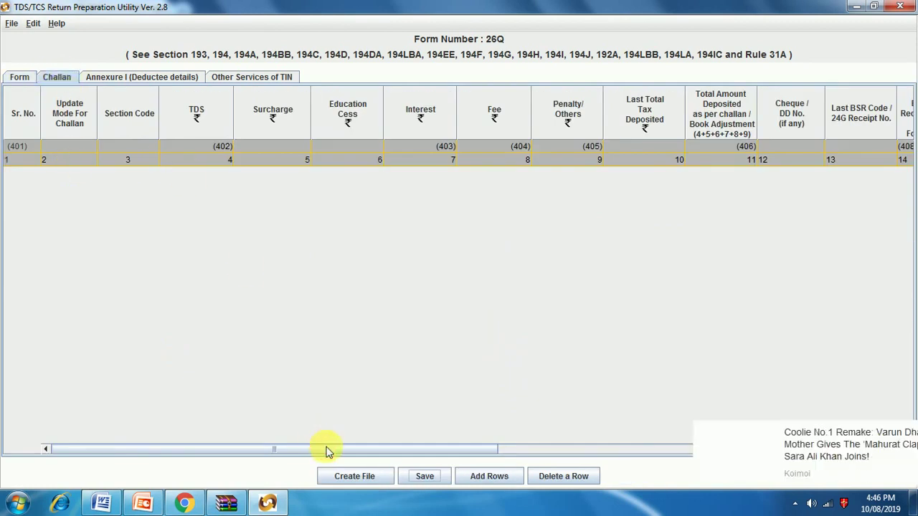
left_click_drag(323, 450, 2, 402)
left_click(54, 161)
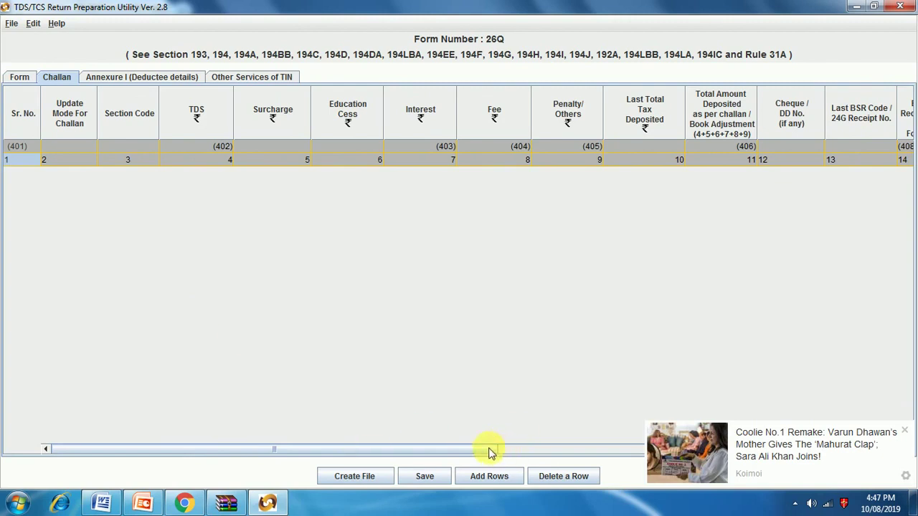
Step: Add one challan row and enter its TDS amount
left_click(905, 430)
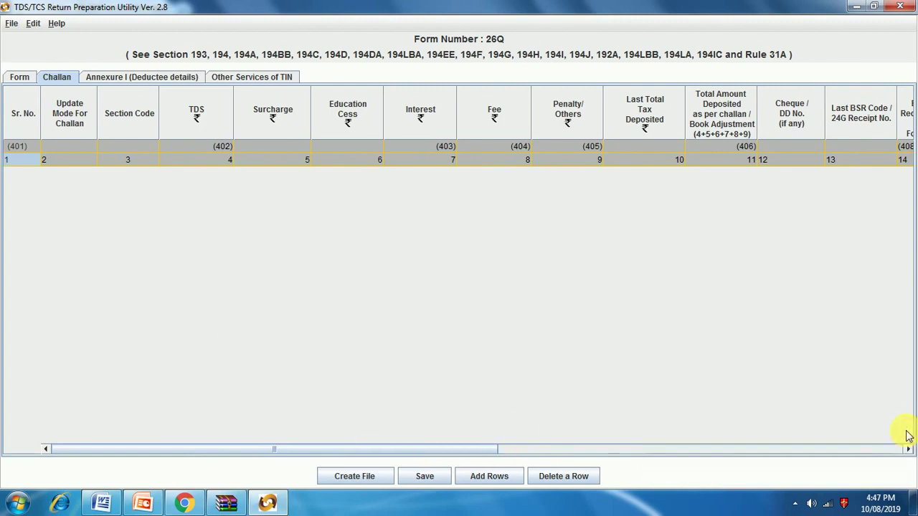
left_click(488, 477)
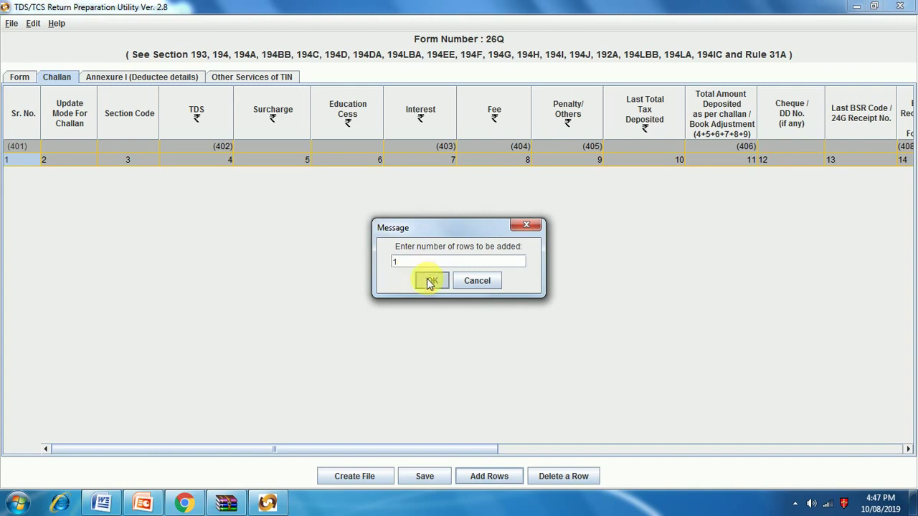
left_click(430, 280)
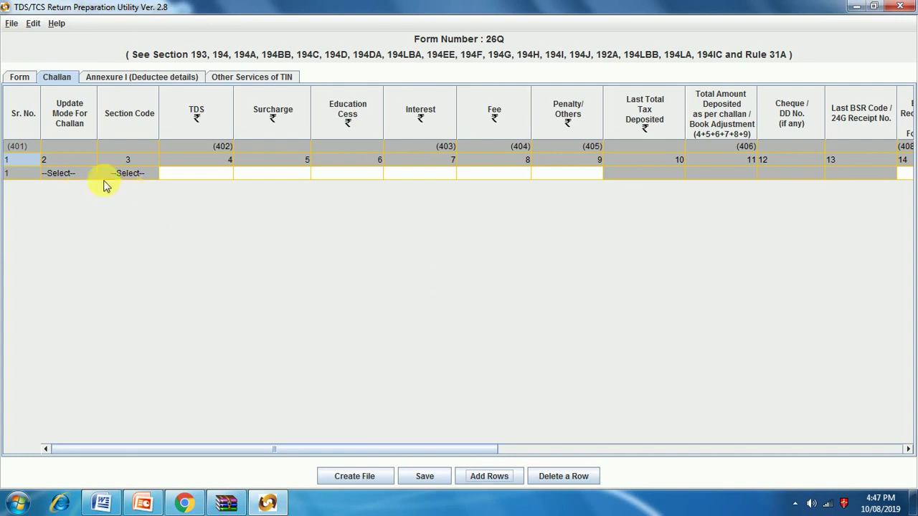
left_click(173, 173)
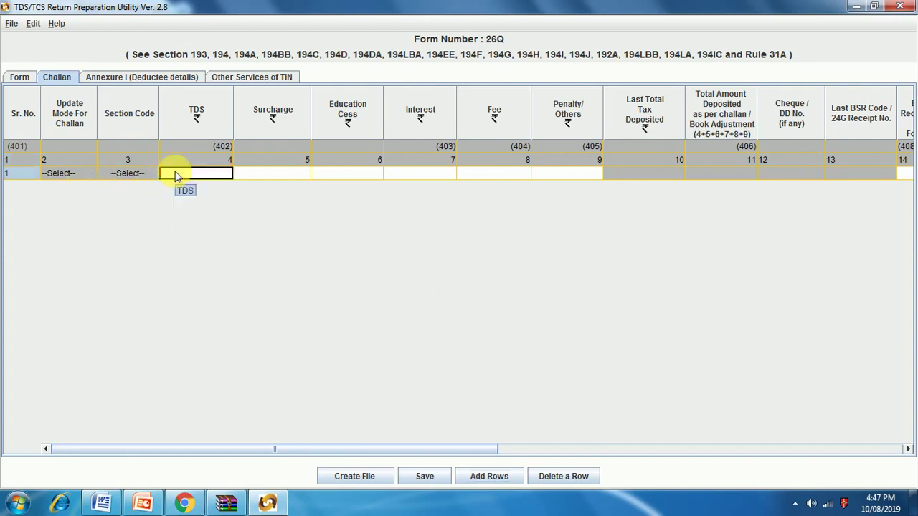
type("30000")
left_click(286, 176)
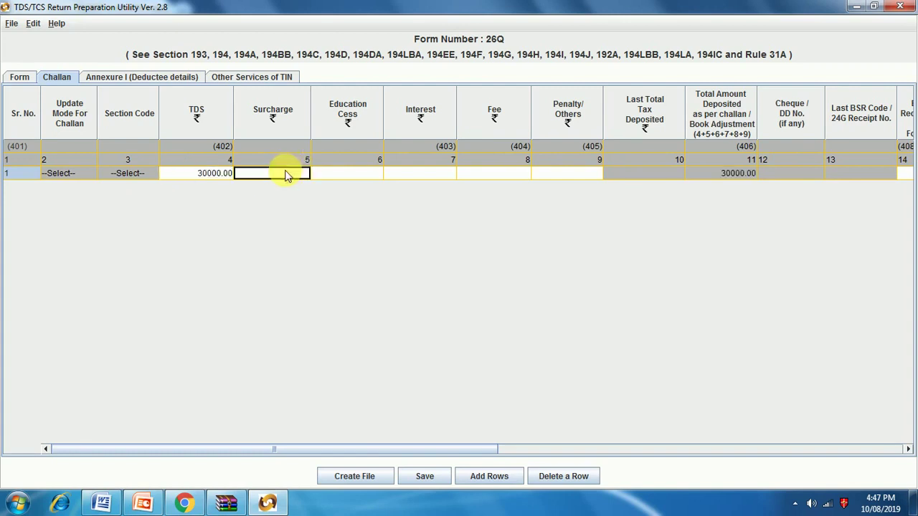
Step: Set surcharge, education cess, interest, fee and penalty to 0 for challan row 1
type("0")
key("Return")
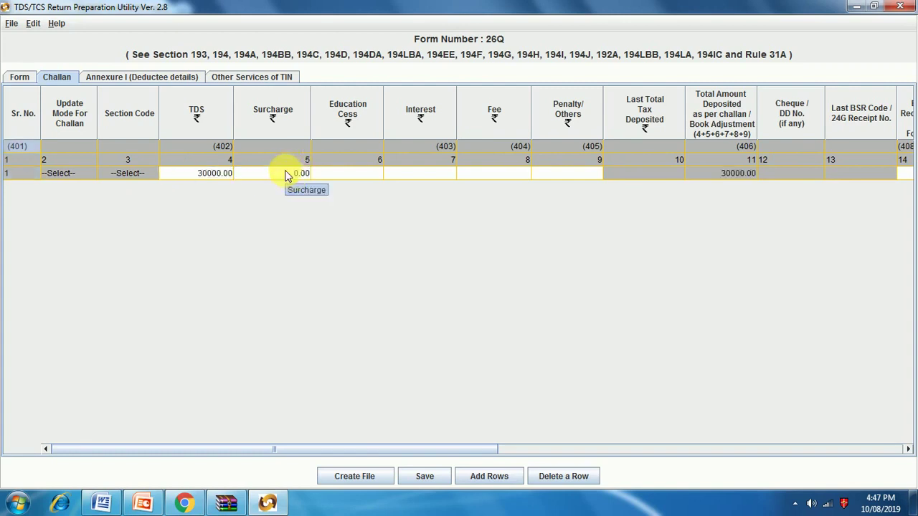
left_click(337, 177)
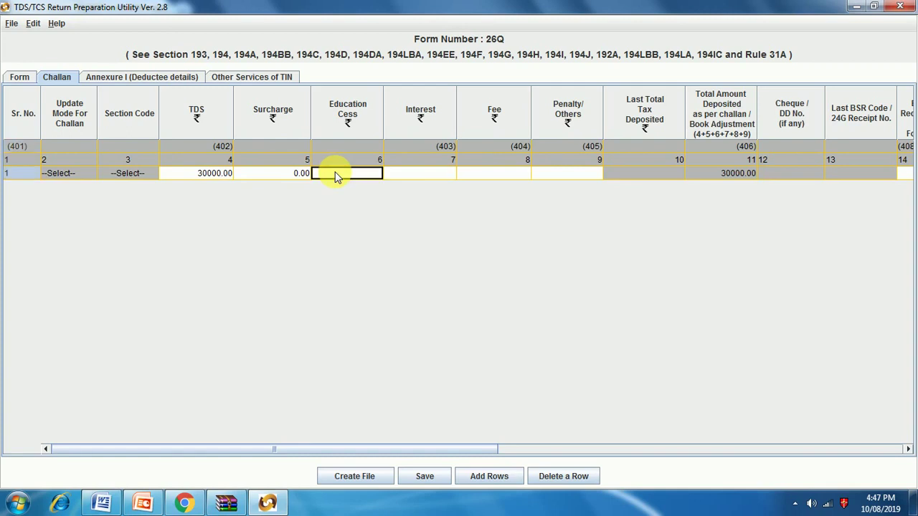
type("0")
key("Return")
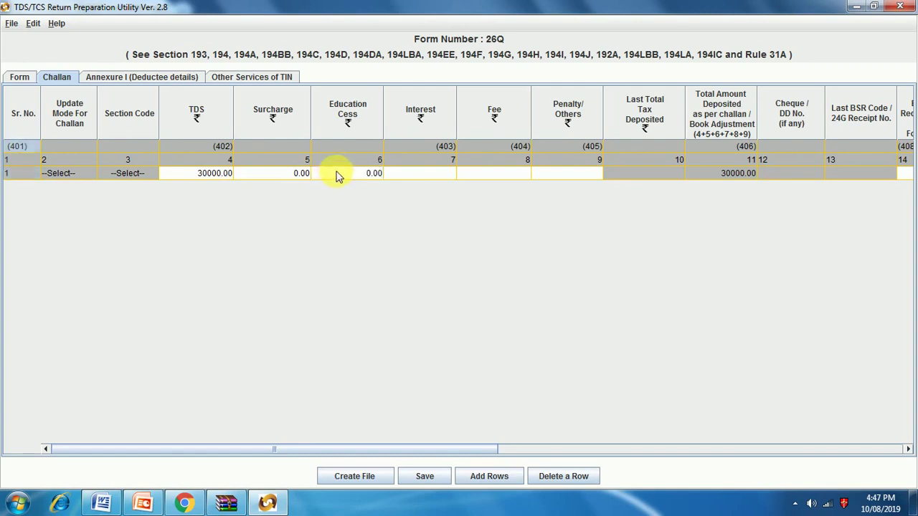
left_click(440, 177)
type("0")
key("Return")
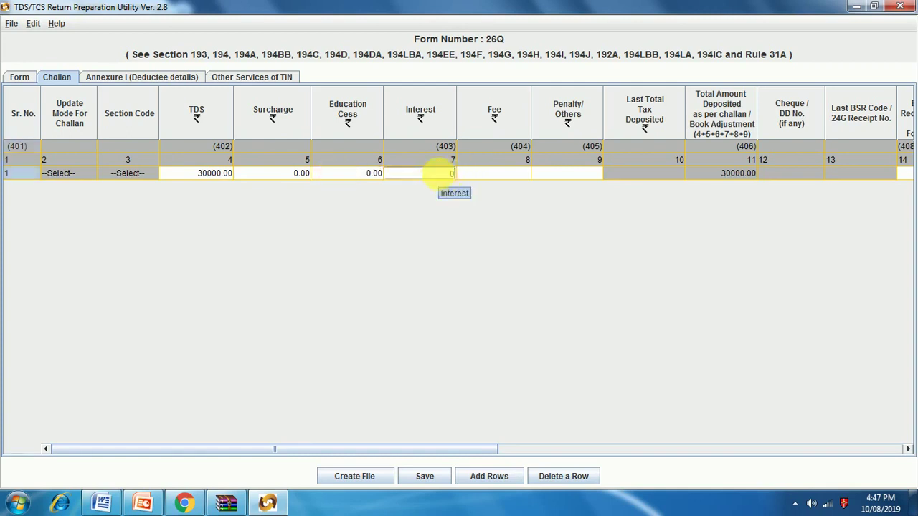
left_click(514, 172)
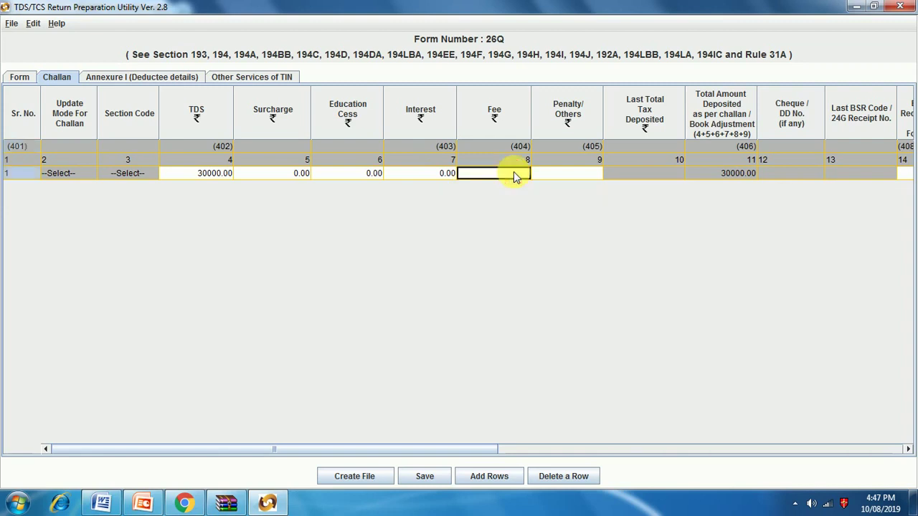
type("0")
key("Return")
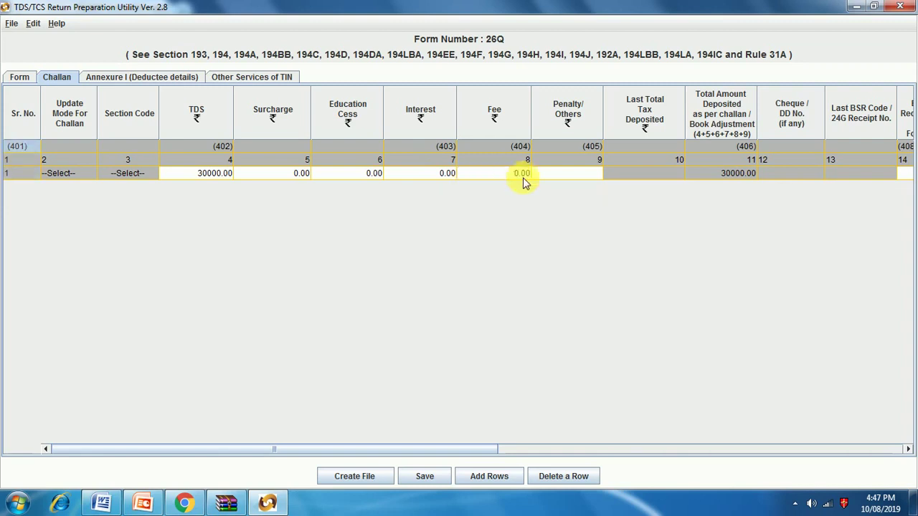
left_click(561, 174)
type("0")
key("Return")
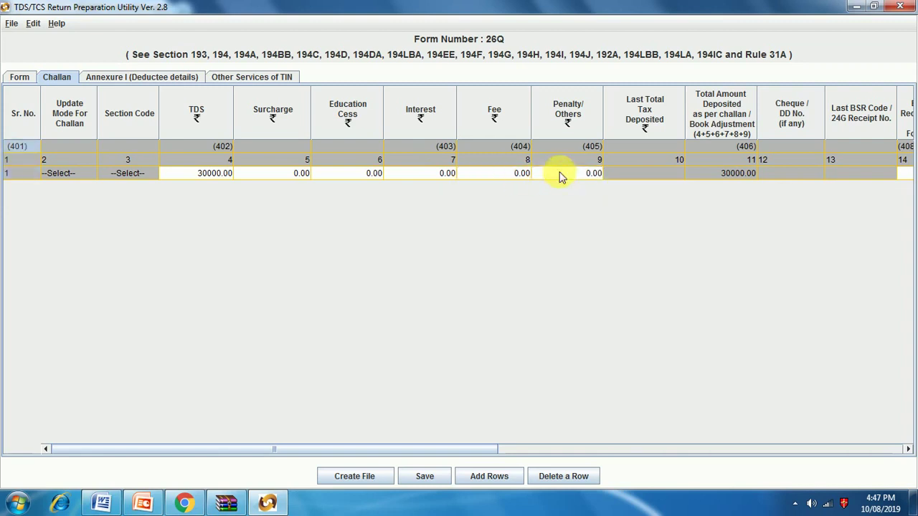
Step: Enter BSR code 0000070 for challan row 1, fixing it after the 7-digit warning
left_click_drag(486, 450, 640, 452)
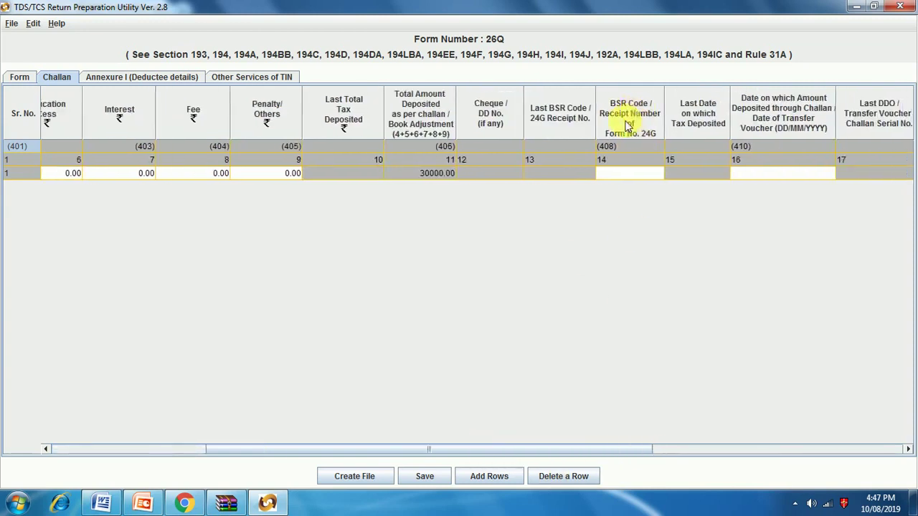
left_click(621, 174)
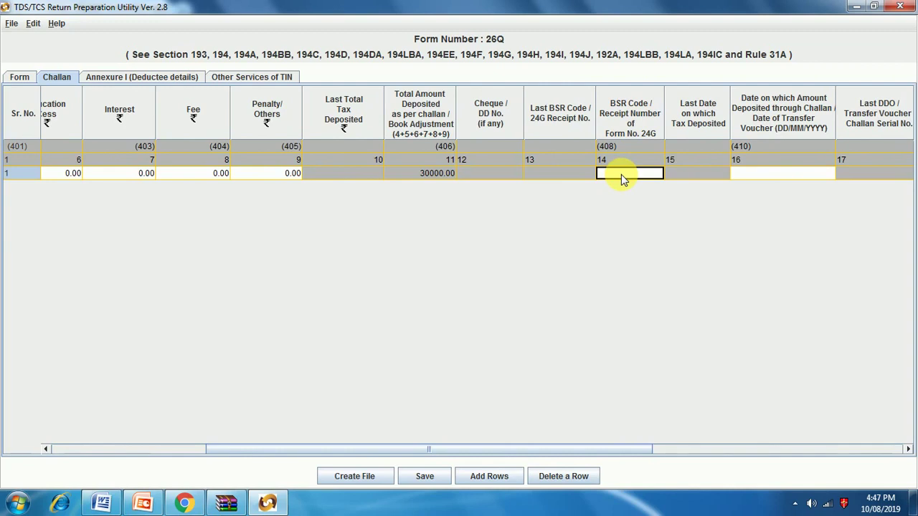
type("00005")
left_click(742, 173)
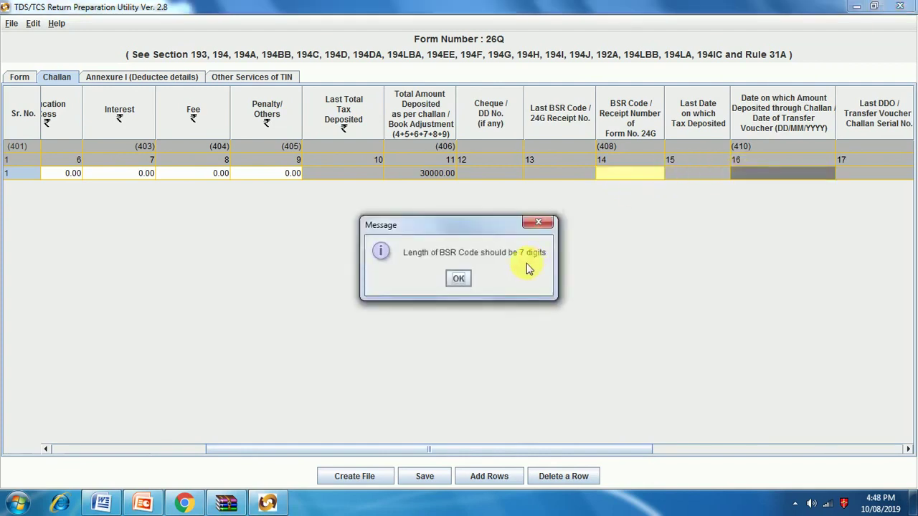
left_click(458, 278)
left_click(617, 173)
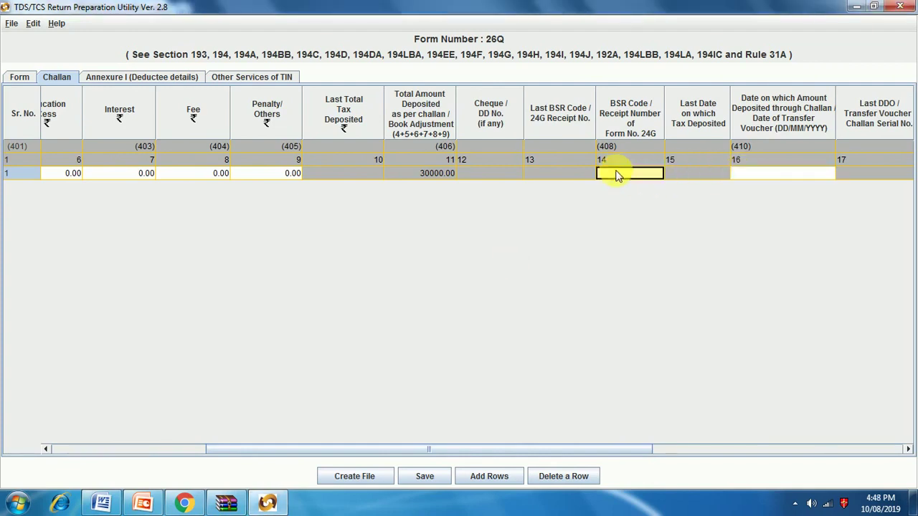
type("0000070")
Step: Enter the challan deposit date 07/07/2019
left_click(776, 176)
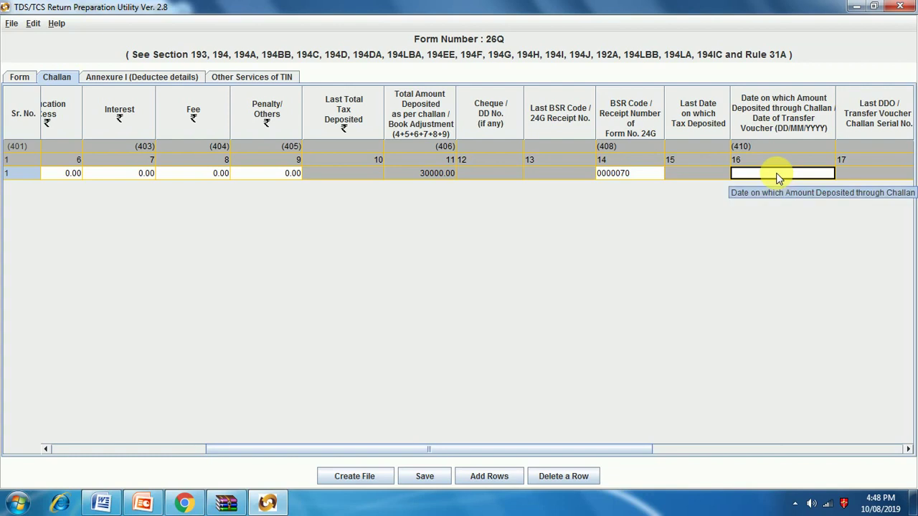
type("5/07/")
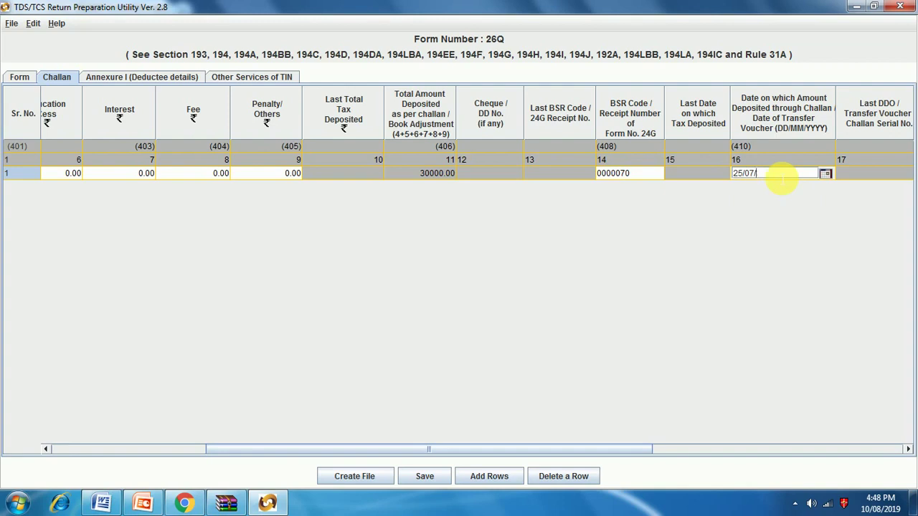
key("BackSpace")
key("BackSpace")
key("BackSpace")
key("BackSpace")
key("BackSpace")
type("07/07/201")
Step: Give challan row 1 serial number 00001 and minor head 200
left_click_drag(641, 451, 759, 457)
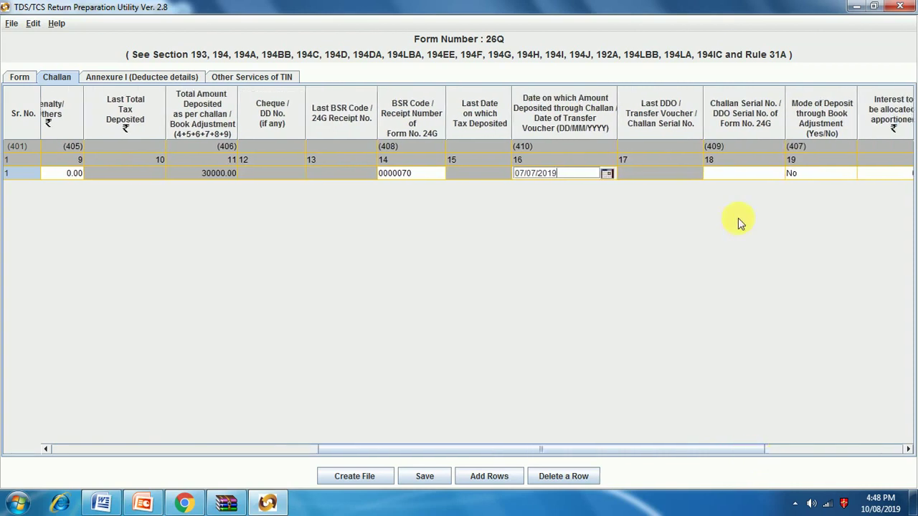
left_click(725, 178)
type("000")
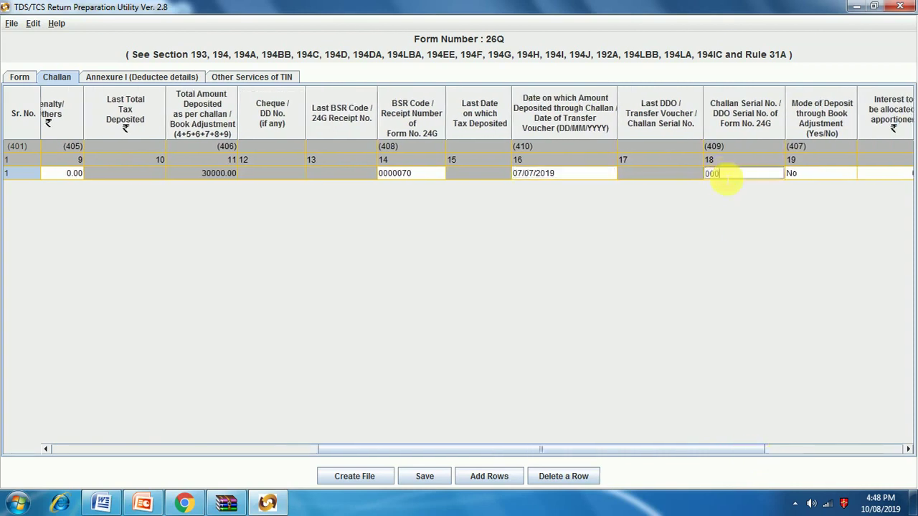
type("01")
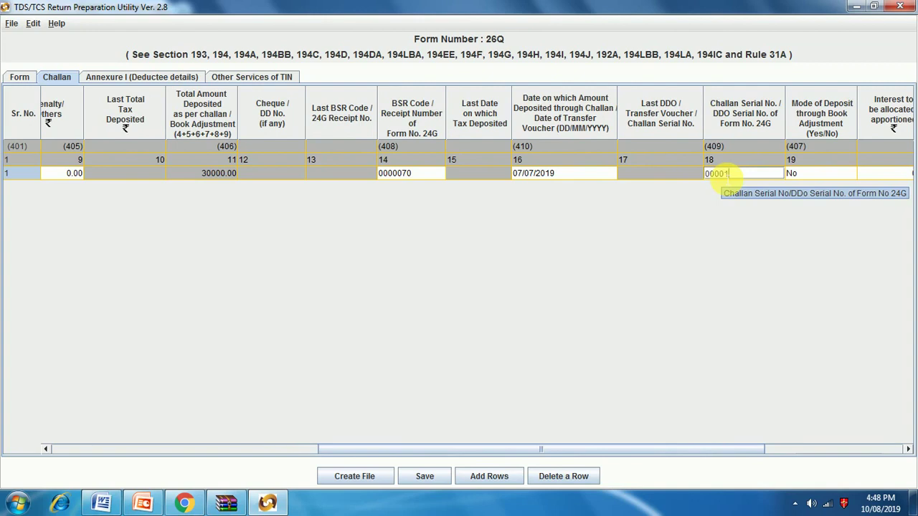
left_click(812, 175)
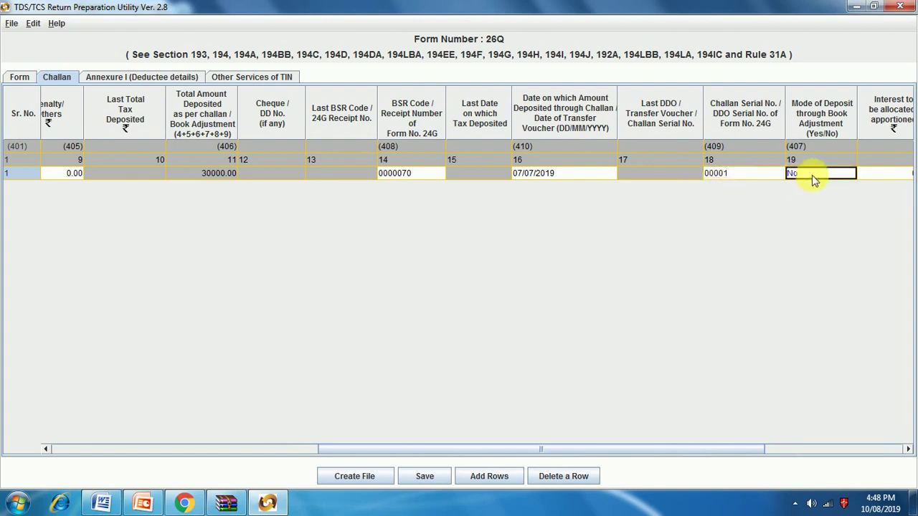
left_click(884, 175)
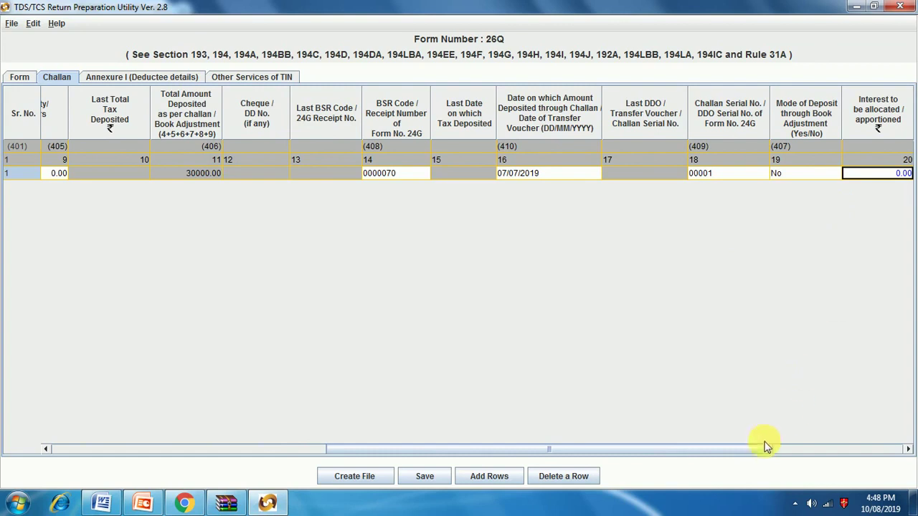
left_click_drag(764, 449, 882, 461)
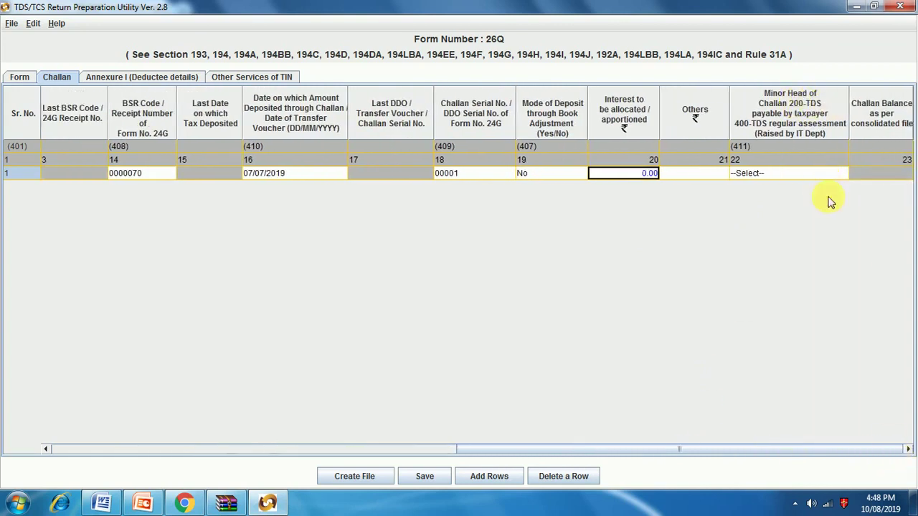
left_click(787, 175)
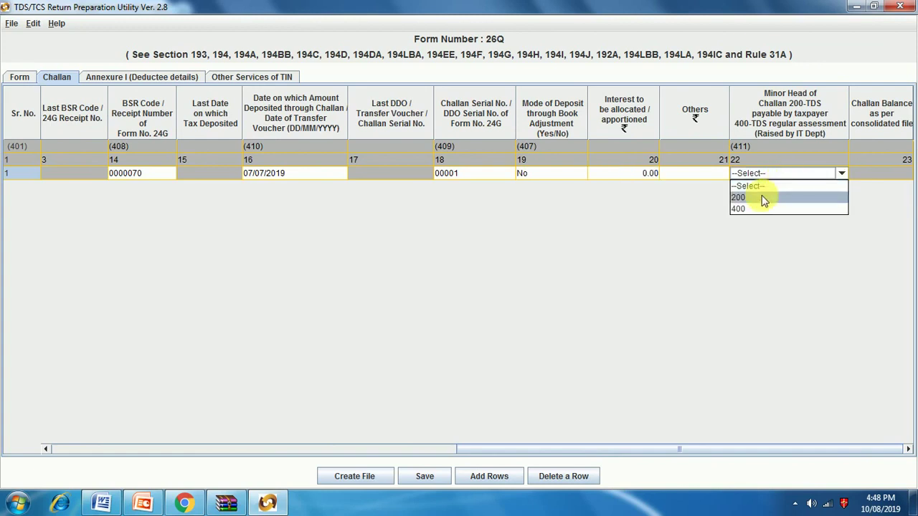
left_click(762, 196)
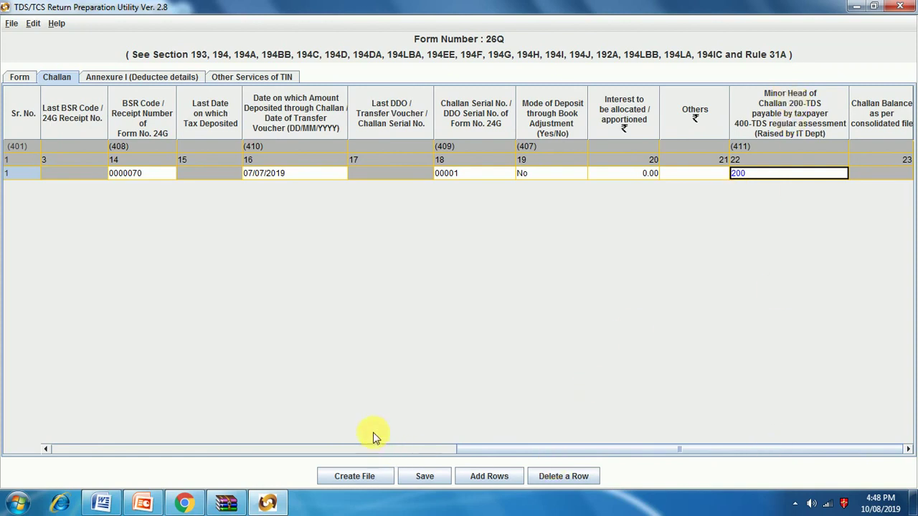
Step: Save the statement with its challan details into Documents and acknowledge the confirmation
left_click(426, 477)
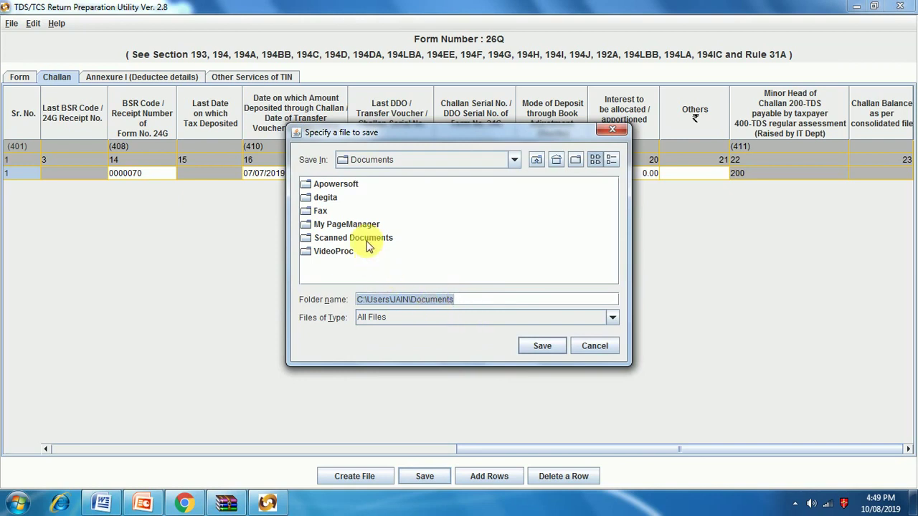
left_click(542, 346)
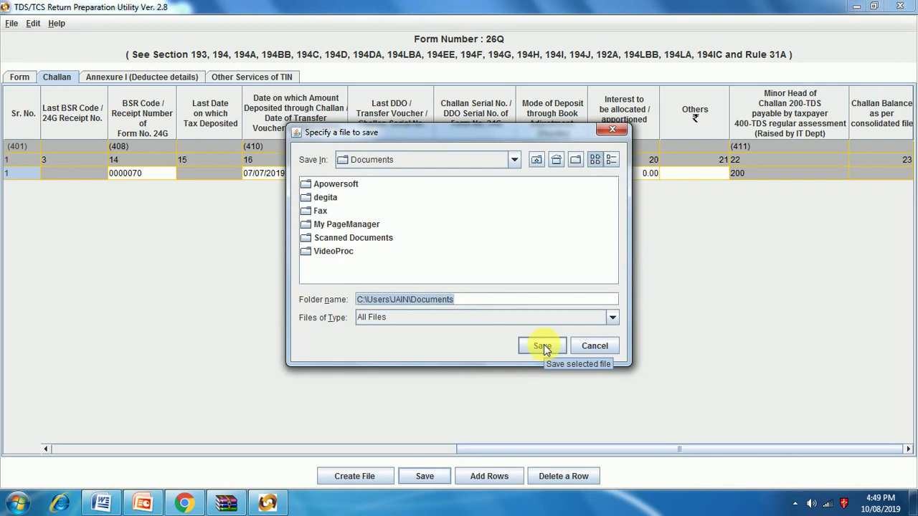
left_click(543, 346)
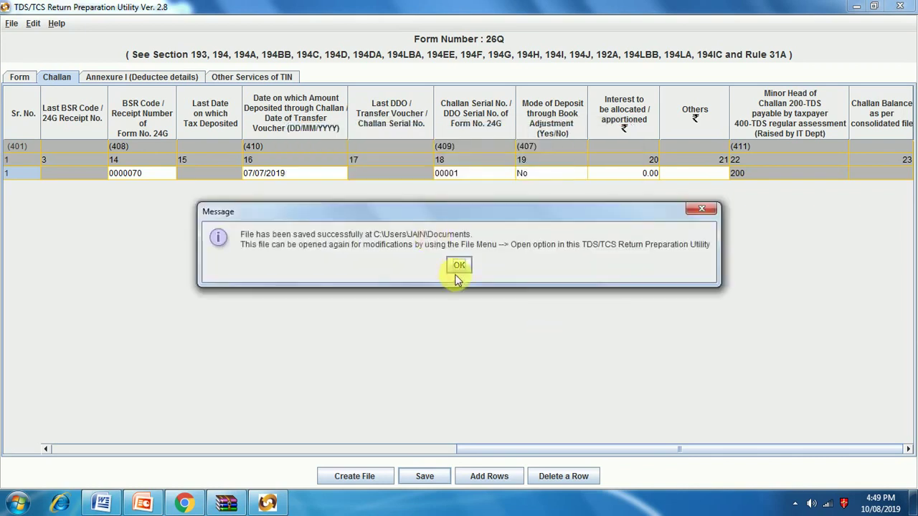
left_click(458, 267)
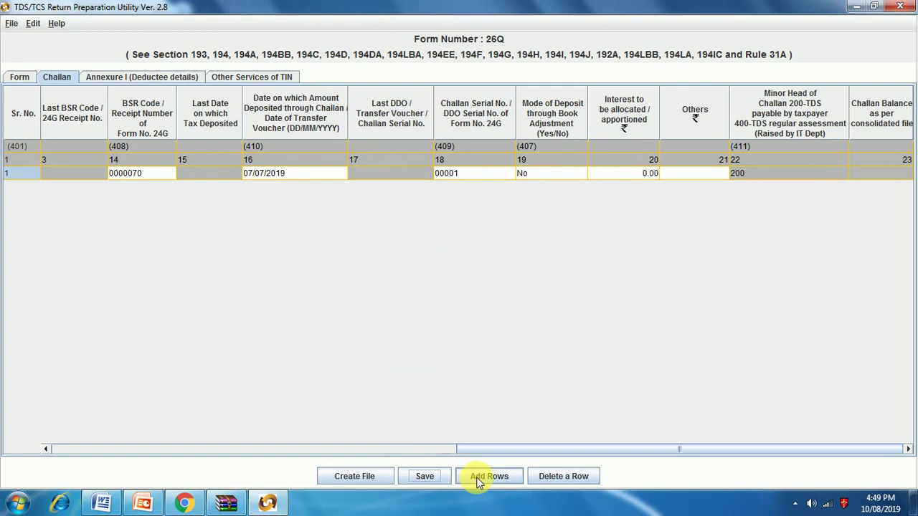
Step: Insert one deductee record in Annexure I linked to challan 1
left_click(150, 77)
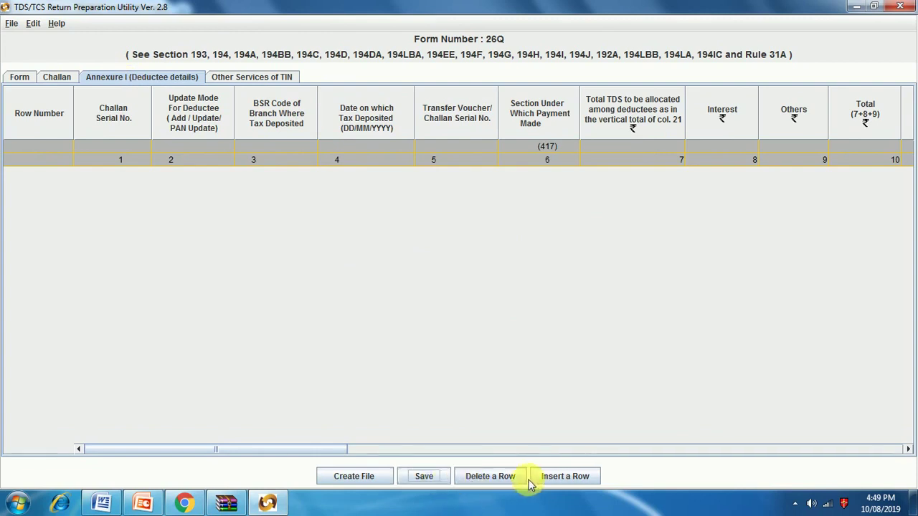
left_click(557, 479)
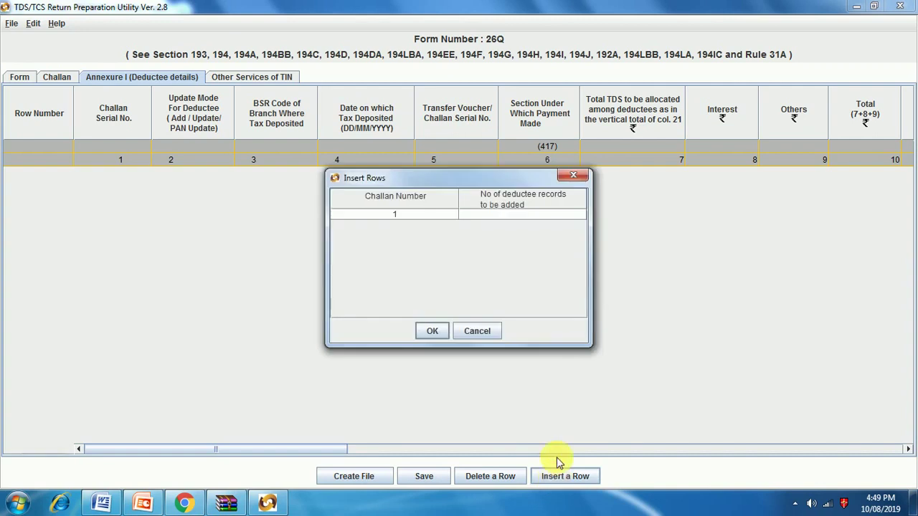
left_click(399, 215)
type("1")
left_click(490, 216)
type("1")
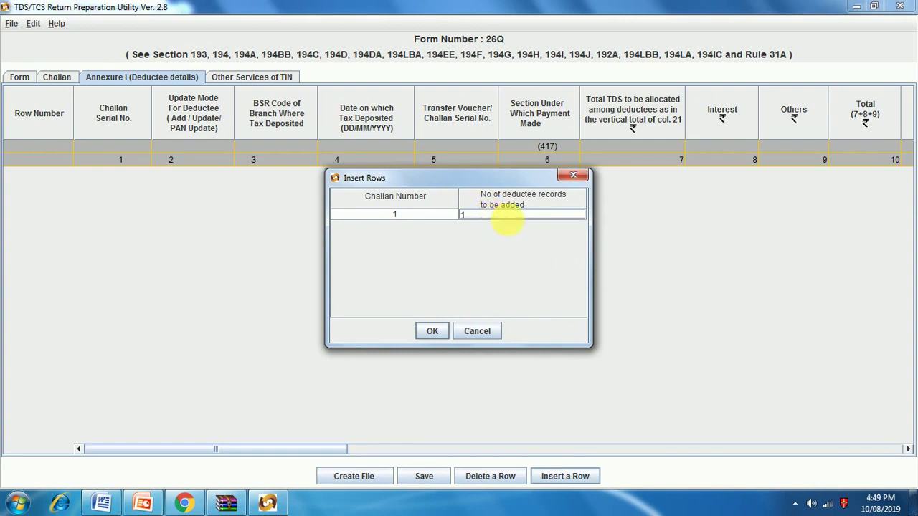
left_click(432, 331)
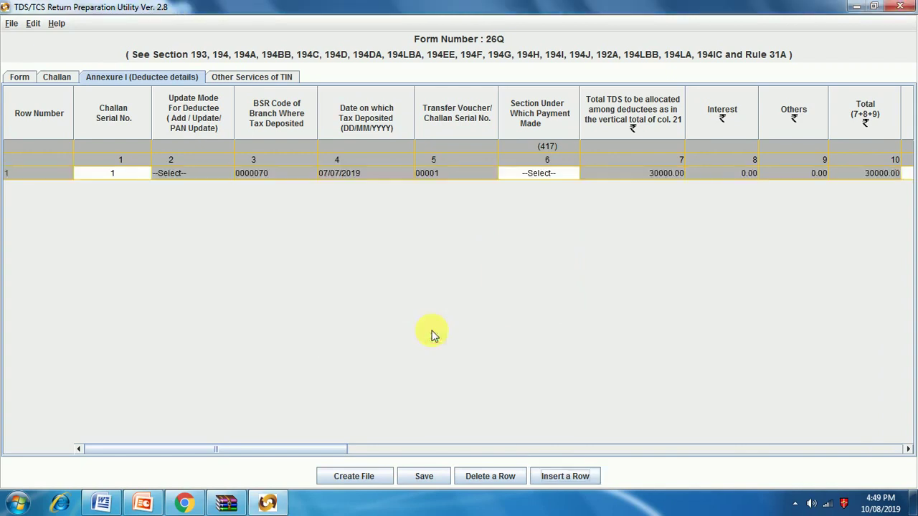
Step: Set deductee row 1's payment section to 4IB, 194I(b) rent on land or building
left_click(111, 173)
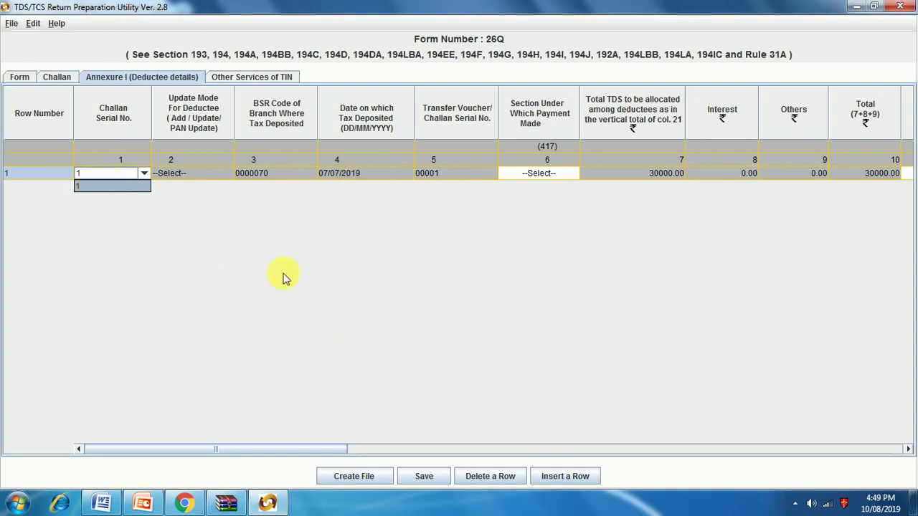
left_click(205, 176)
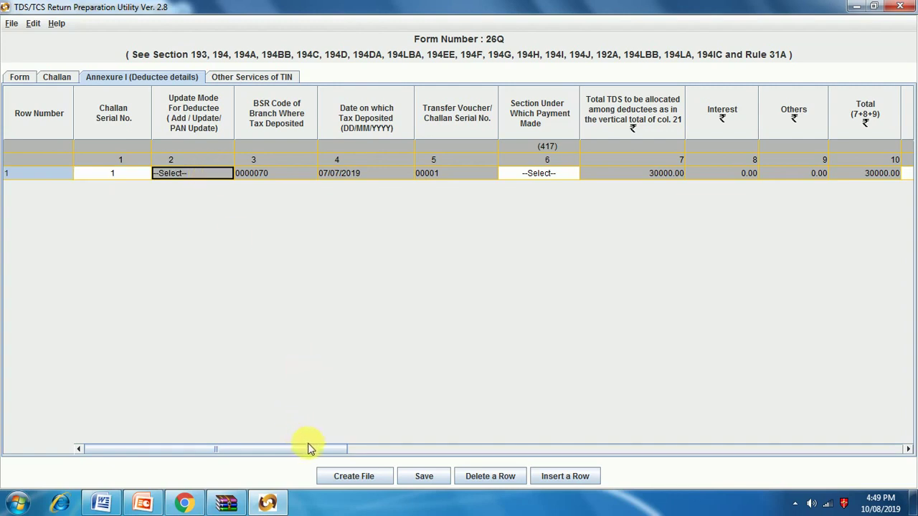
left_click_drag(324, 454, 362, 455)
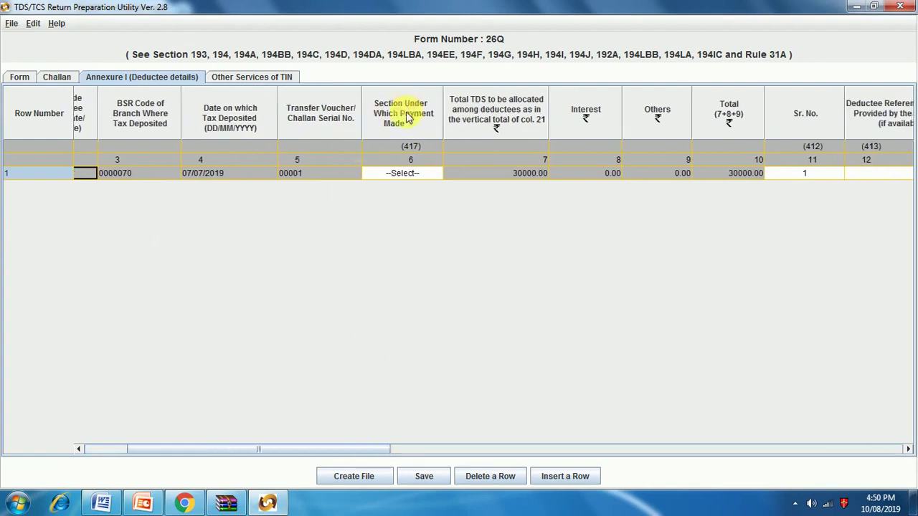
left_click(403, 176)
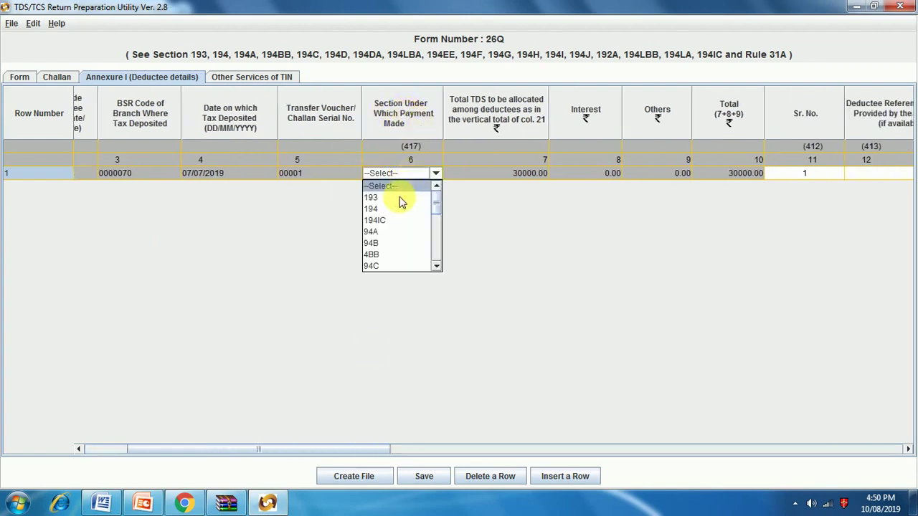
scroll(393, 245, "down", 4)
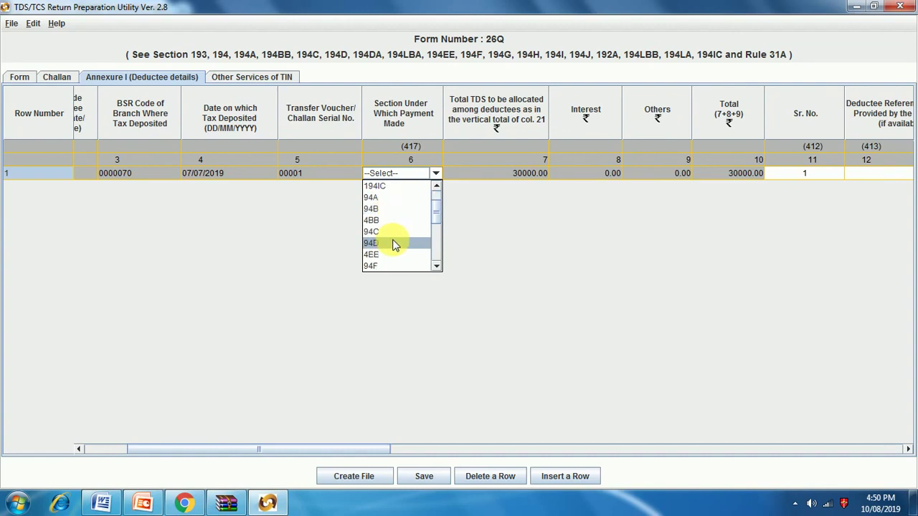
scroll(393, 245, "down", 1)
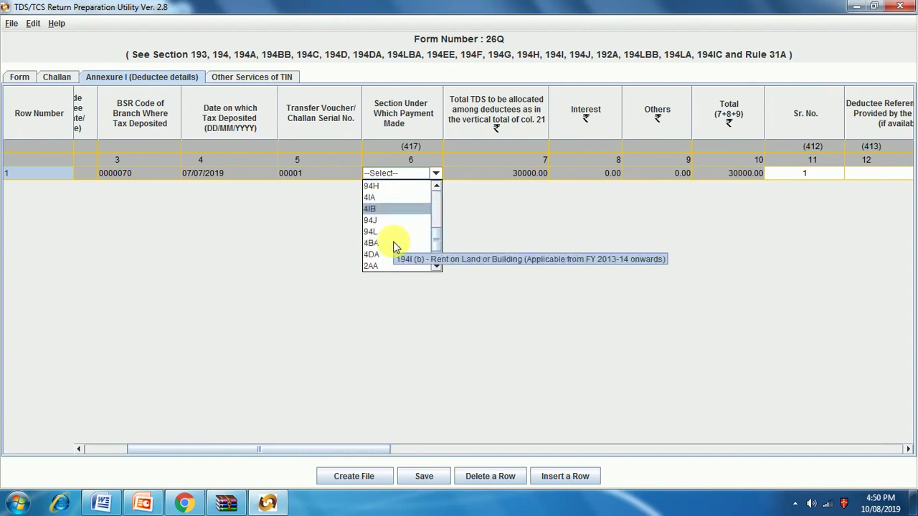
scroll(393, 246, "down", 1)
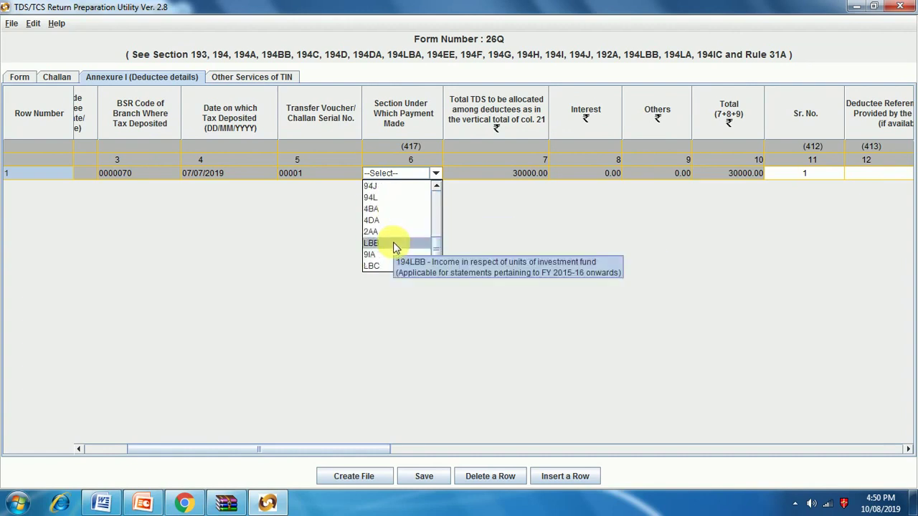
scroll(393, 246, "up", 6)
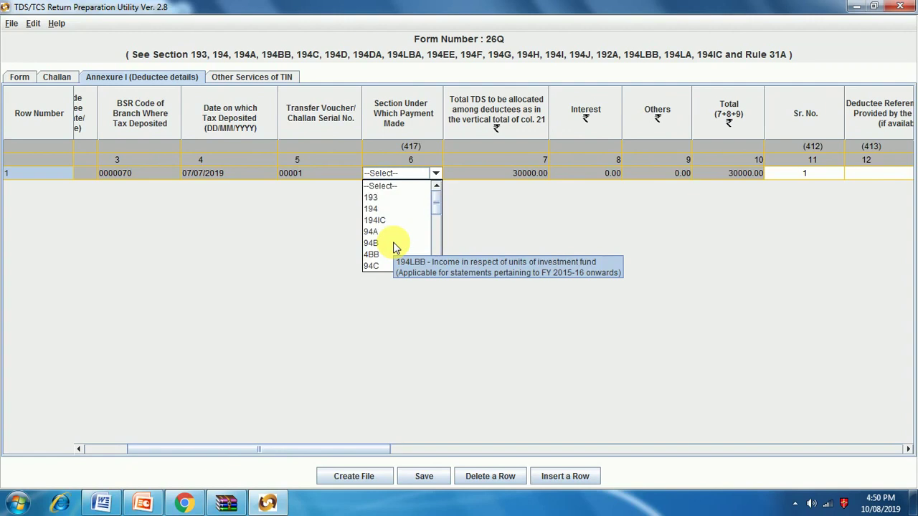
scroll(393, 247, "down", 1)
scroll(393, 246, "down", 2)
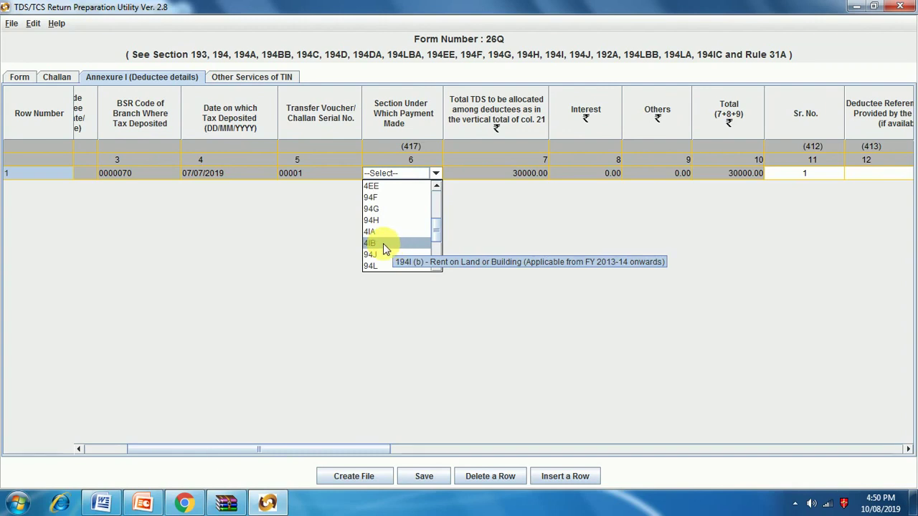
scroll(383, 243, "down", 1)
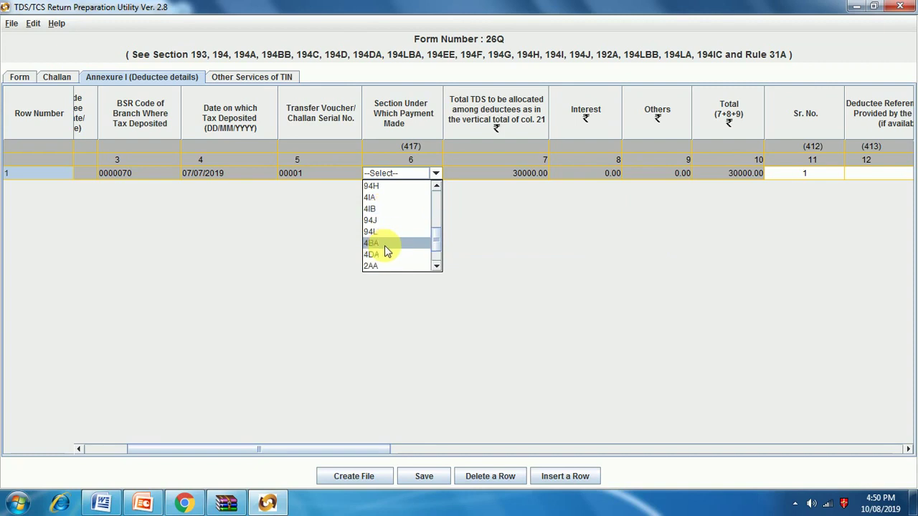
scroll(385, 246, "down", 1)
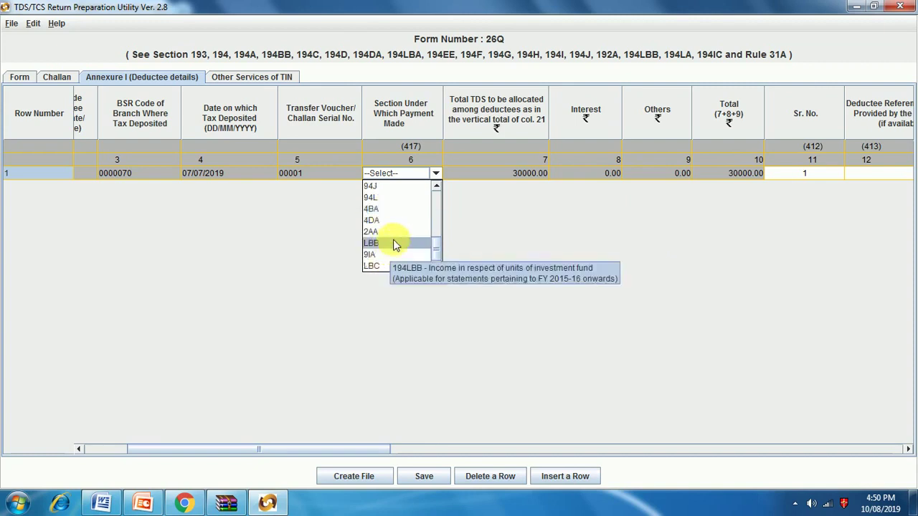
scroll(381, 215, "up", 1)
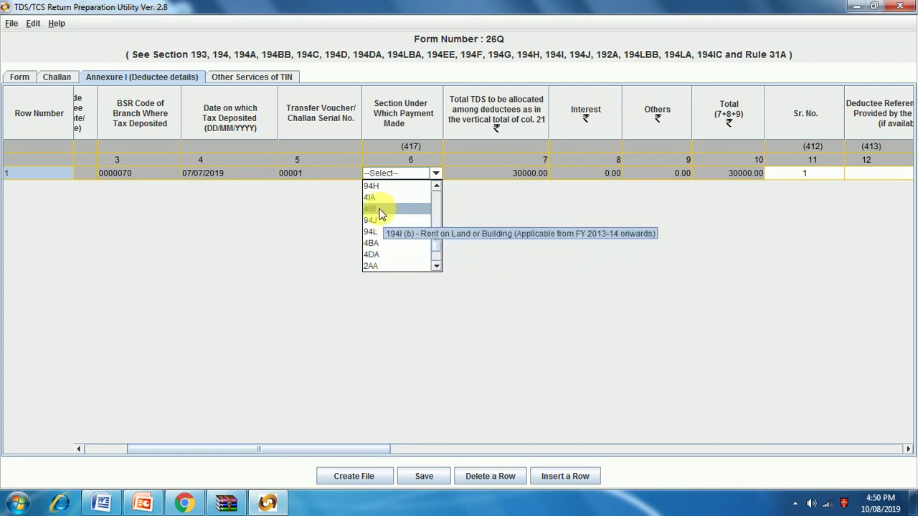
left_click(382, 210)
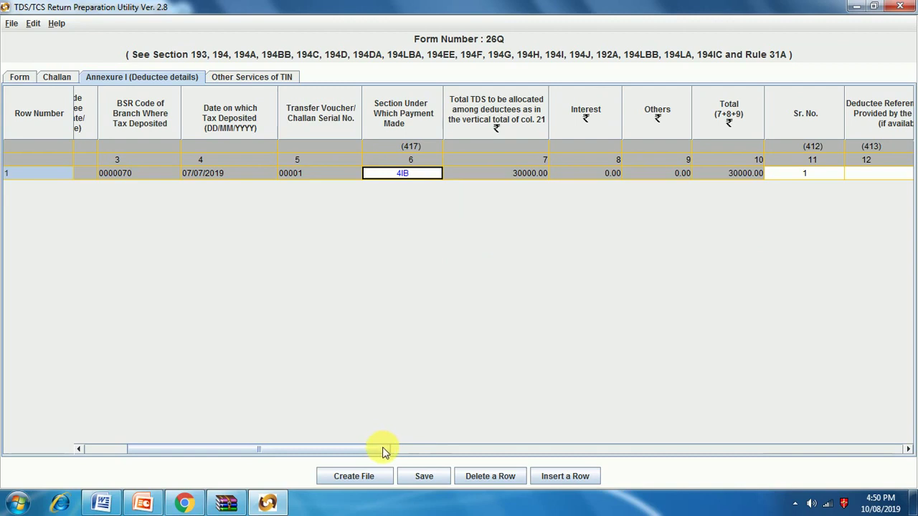
Step: Scroll to row 1's PAN of the Deductee cell and start typing the deductee PAN
left_click_drag(383, 452, 509, 443)
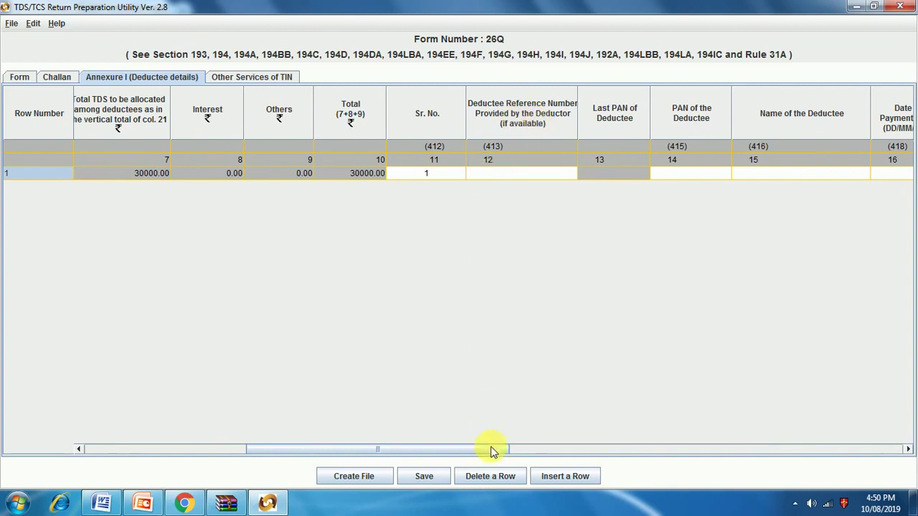
left_click_drag(492, 450, 582, 446)
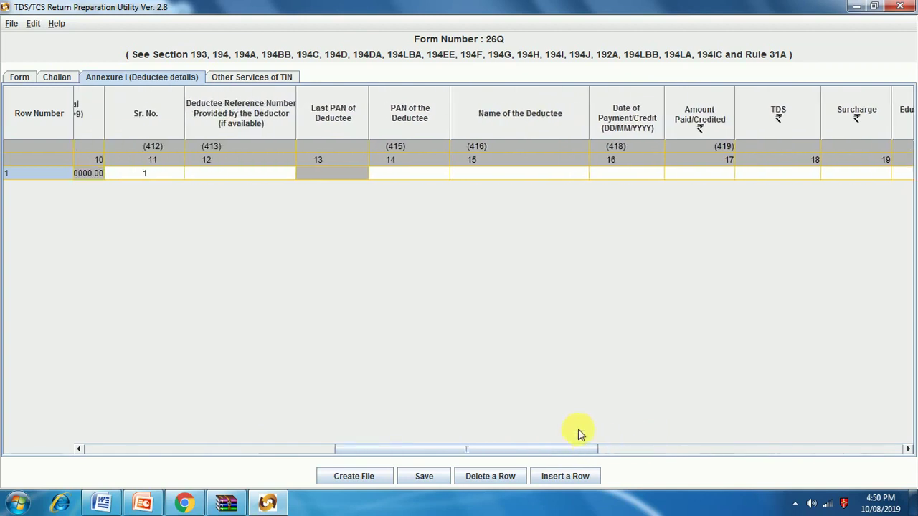
left_click(402, 176)
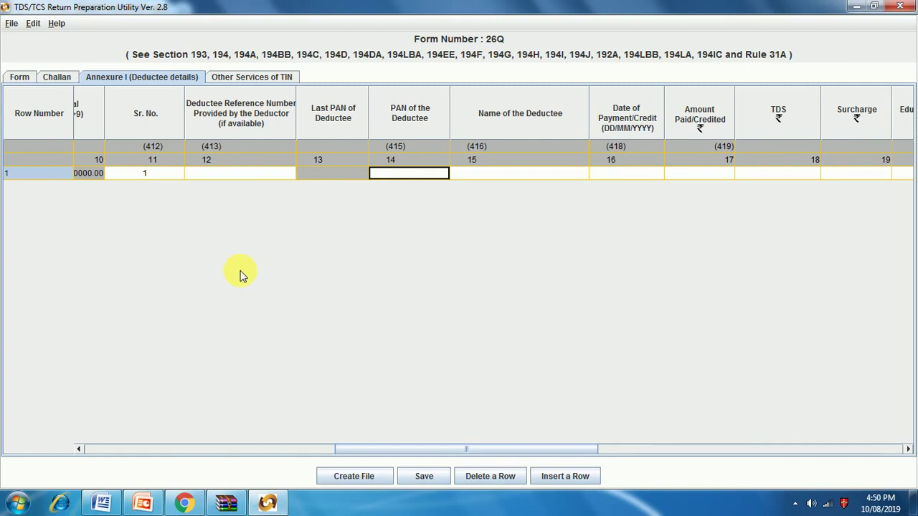
type("aa")
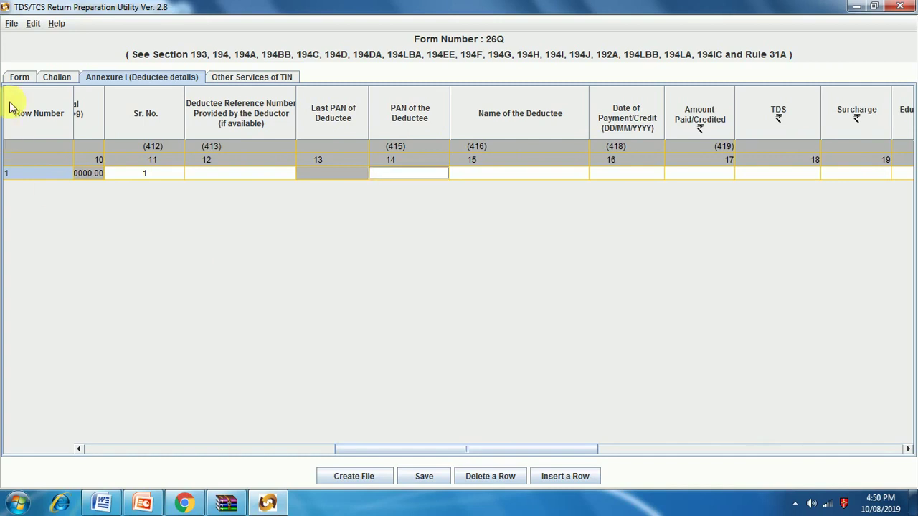
left_click(20, 77)
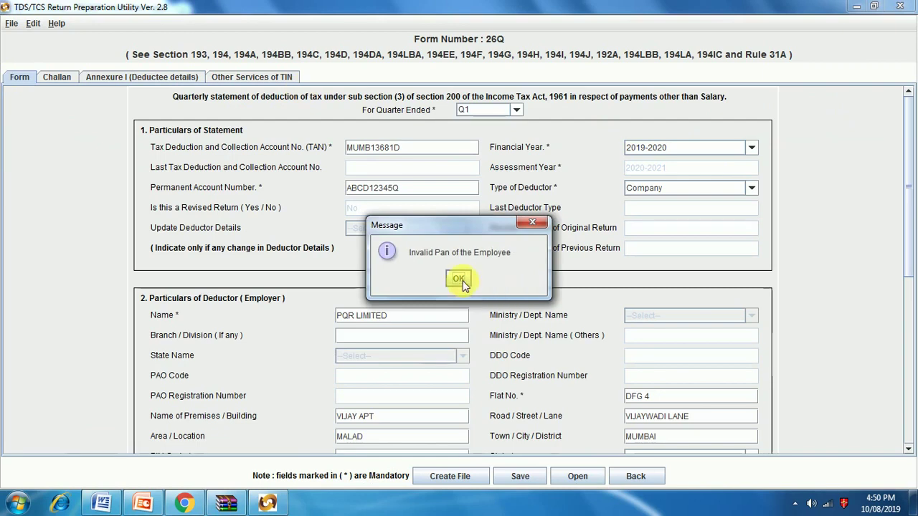
left_click(460, 279)
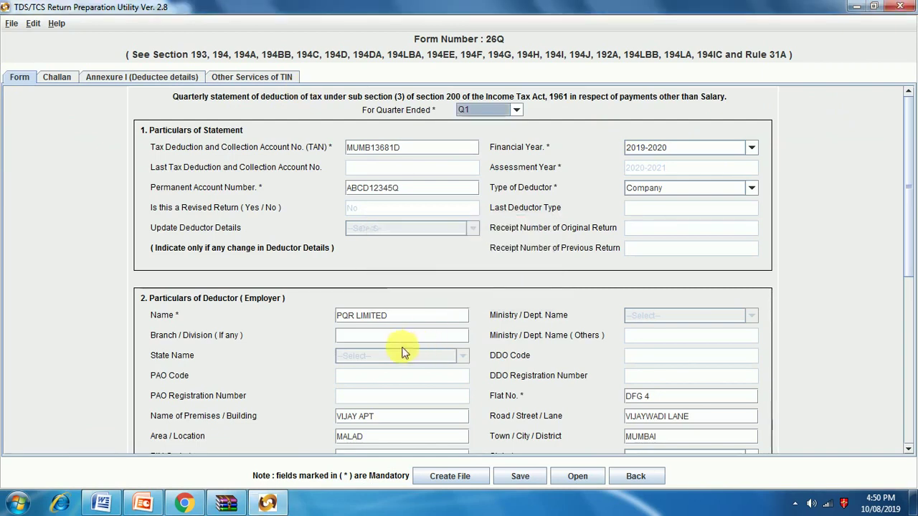
scroll(404, 348, "down", 3)
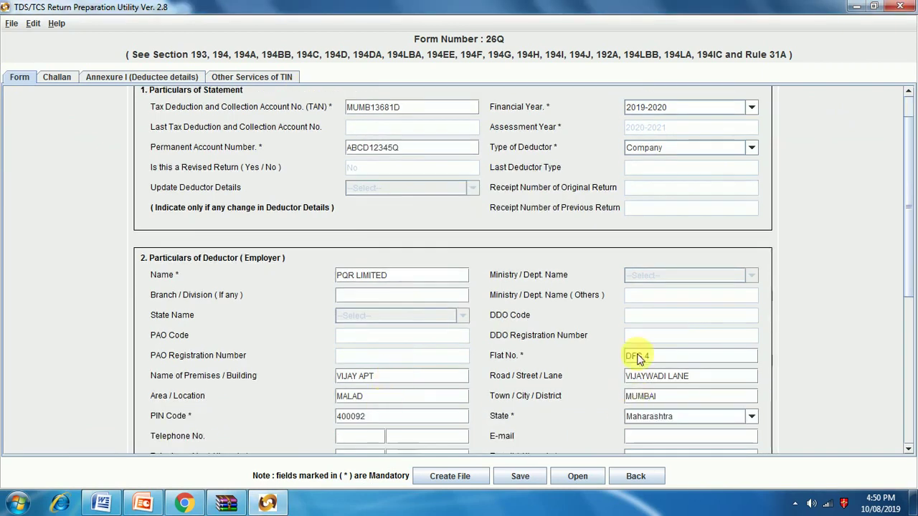
scroll(595, 338, "down", 10)
scroll(450, 363, "down", 3)
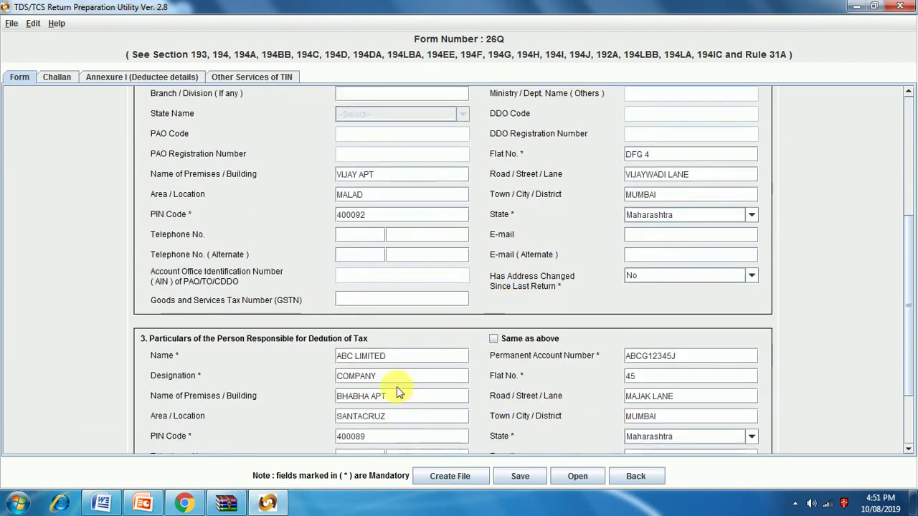
left_click_drag(686, 357, 618, 361)
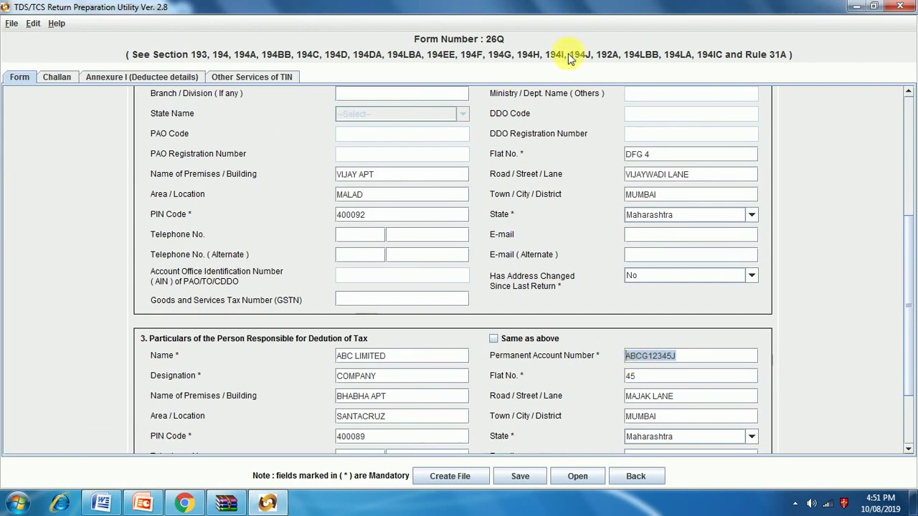
left_click(166, 79)
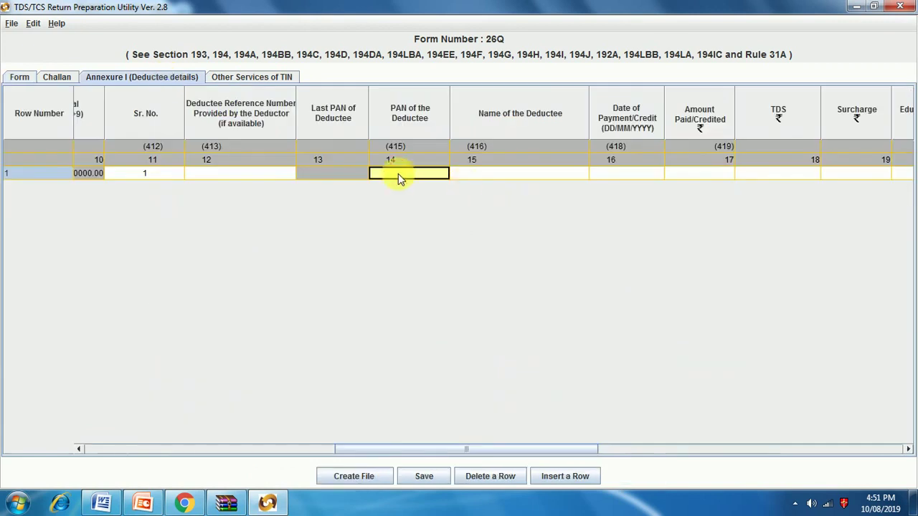
Step: Paste the deductee PAN into row 1 twice, dismissing both invalid-format warnings, then view the Form page
key("ctrl+v")
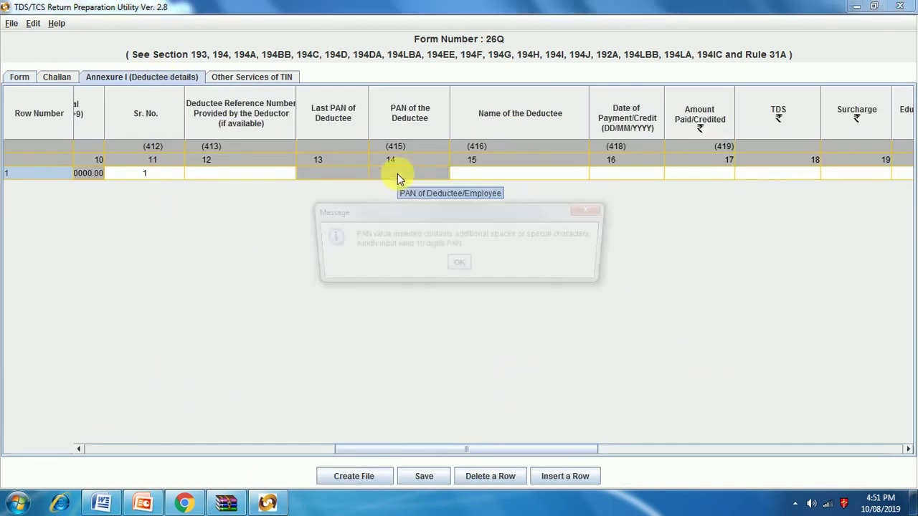
left_click(460, 266)
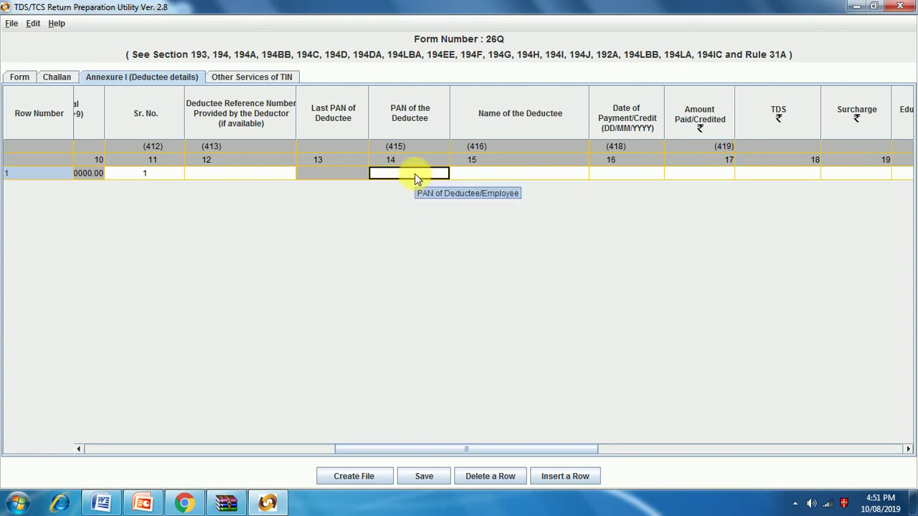
key("ctrl+v")
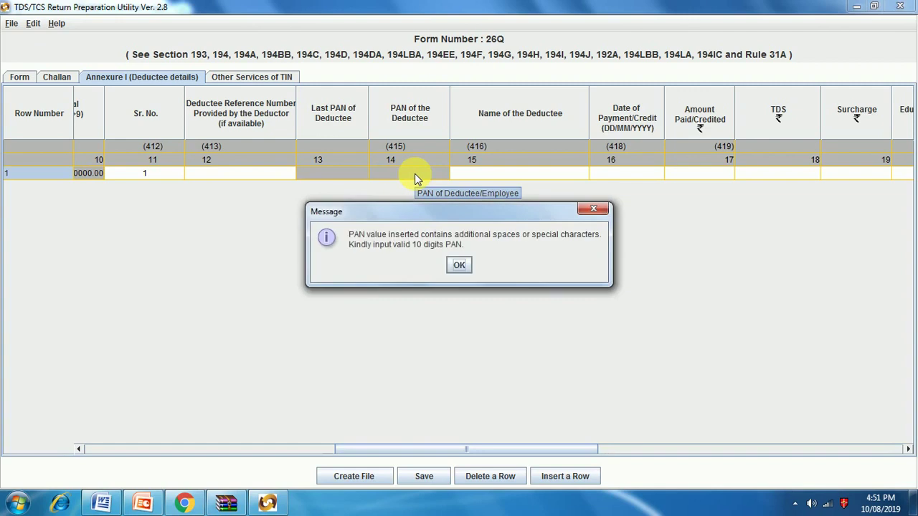
left_click(457, 267)
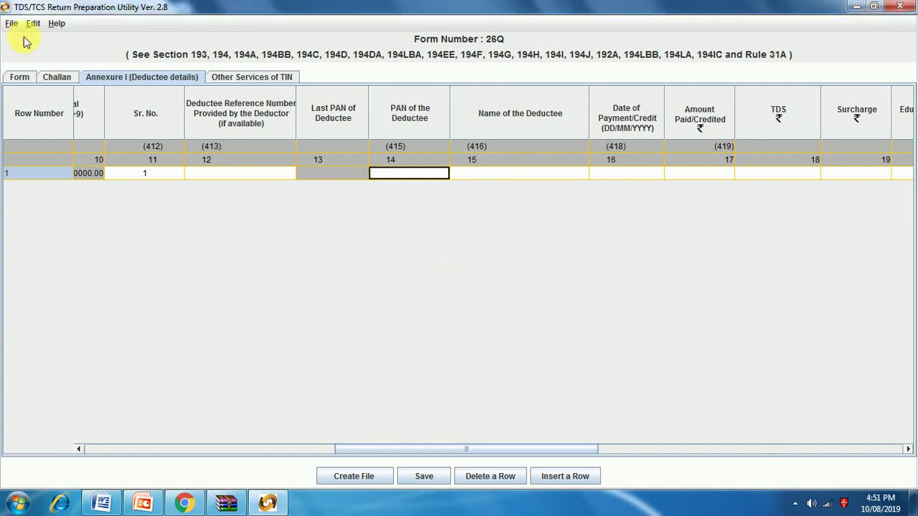
left_click(20, 77)
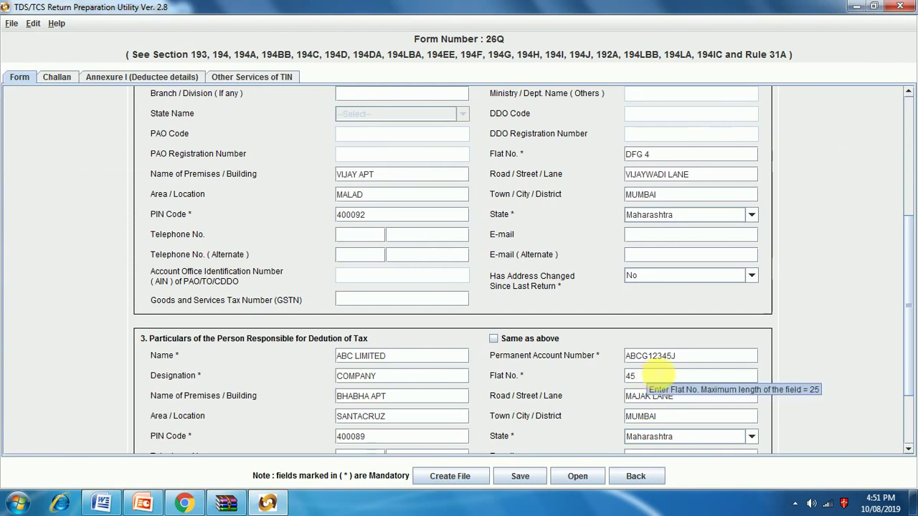
Step: Back on Annexure I, type a partial PAN in row 1; it is rejected as invalid
left_click(143, 77)
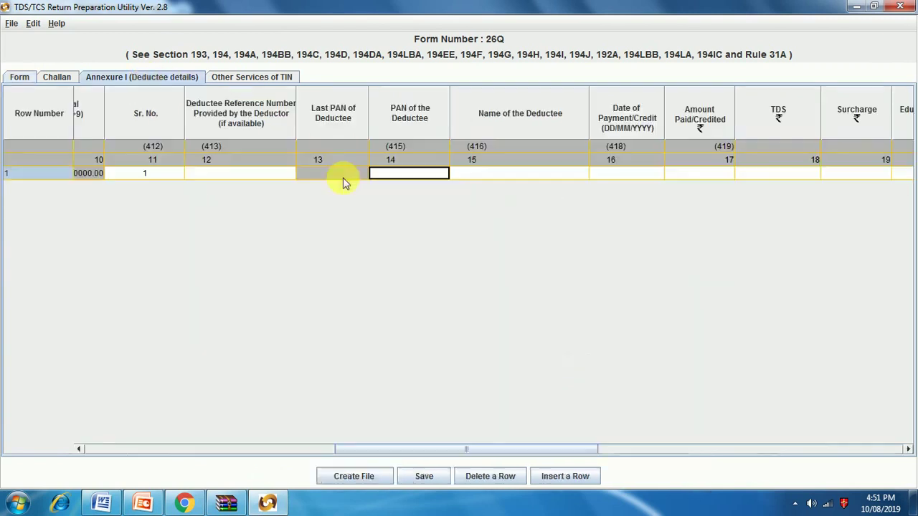
type("A")
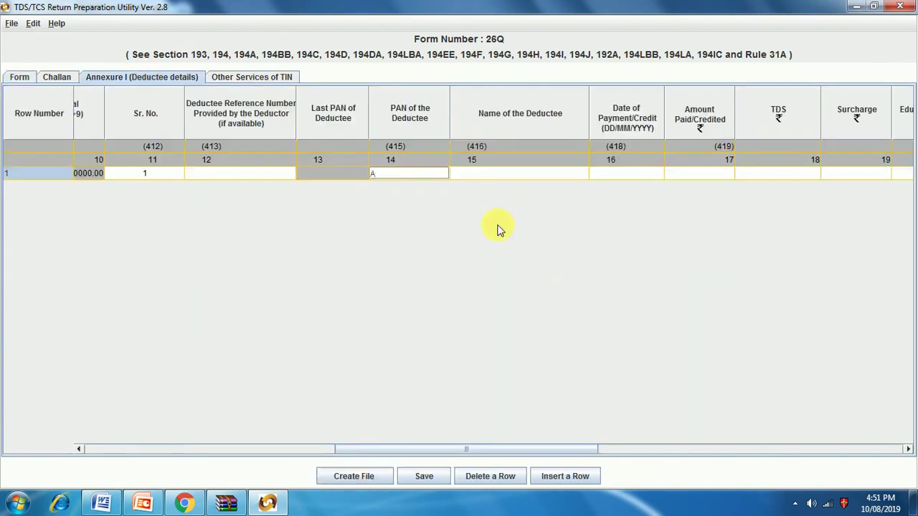
type("BCG12345J")
left_click(495, 179)
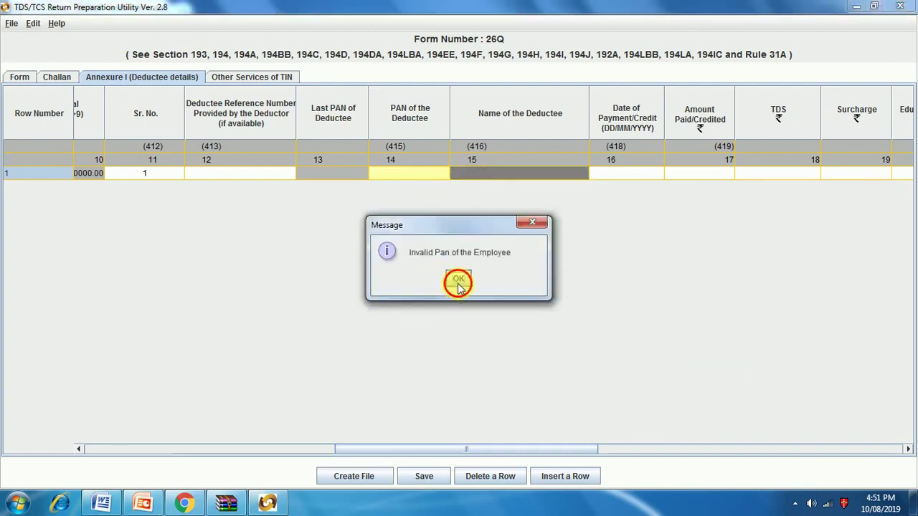
left_click(458, 280)
left_click(19, 77)
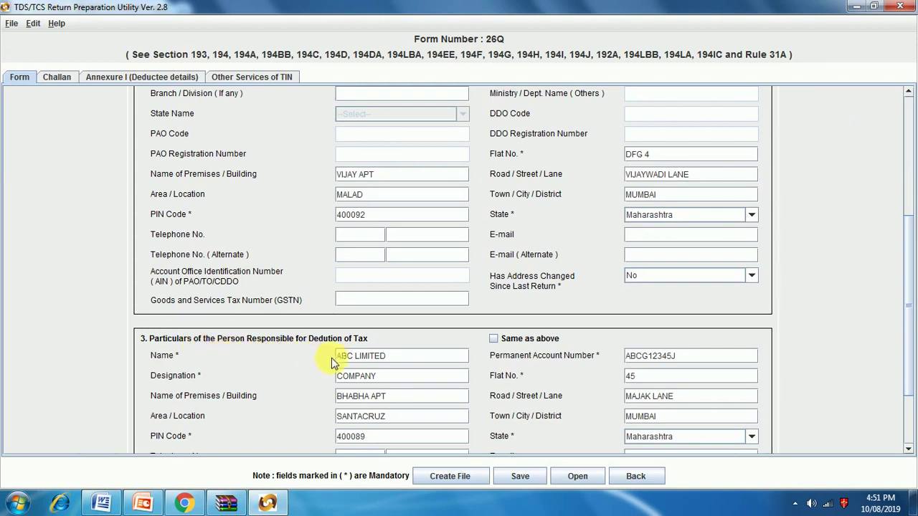
Step: Return to the Annexure I deductee table and start typing a fresh PAN in row 1's PAN cell
scroll(360, 373, "up", 5)
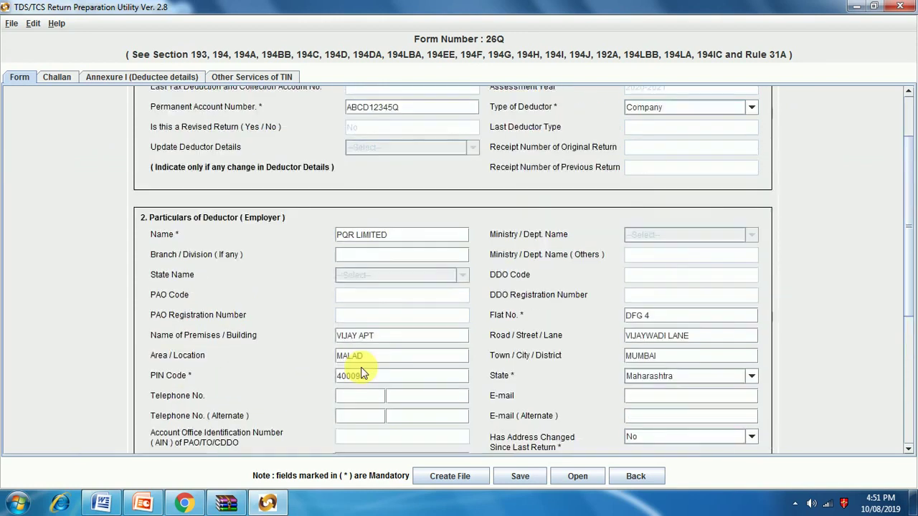
scroll(361, 373, "down", 4)
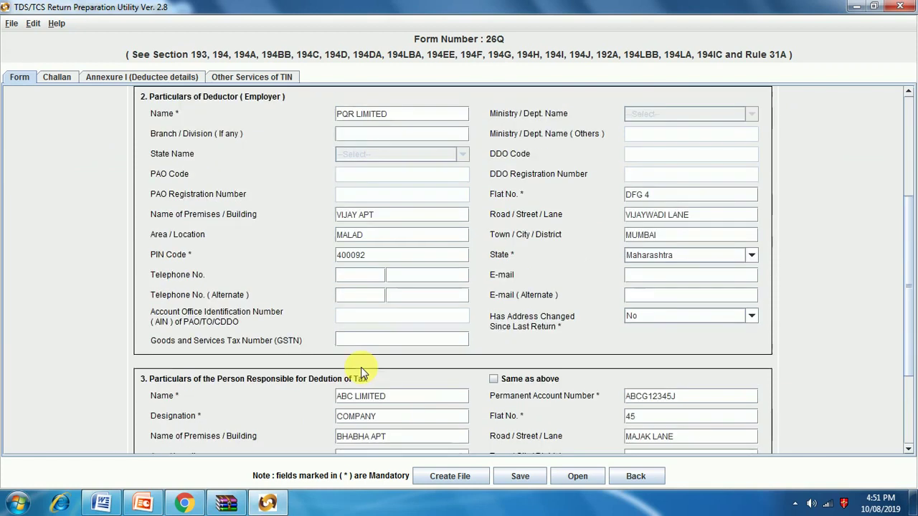
scroll(379, 378, "down", 3)
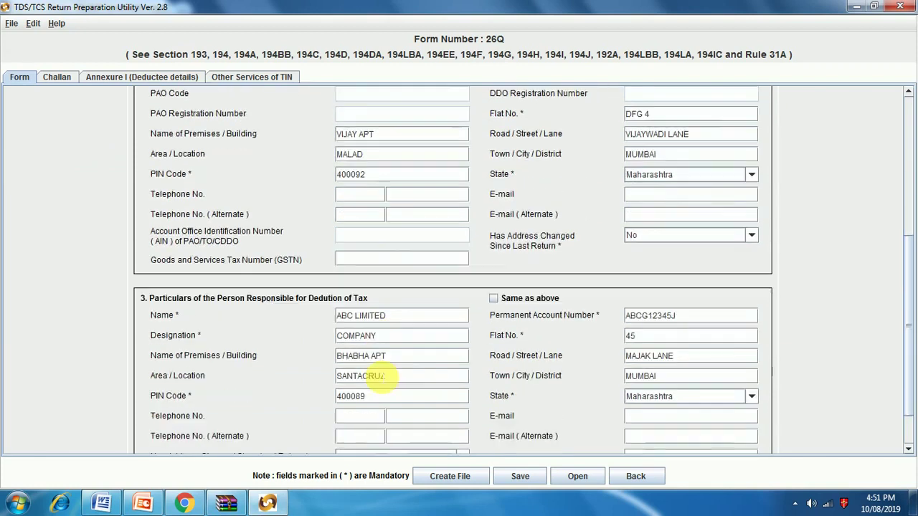
scroll(378, 377, "down", 1)
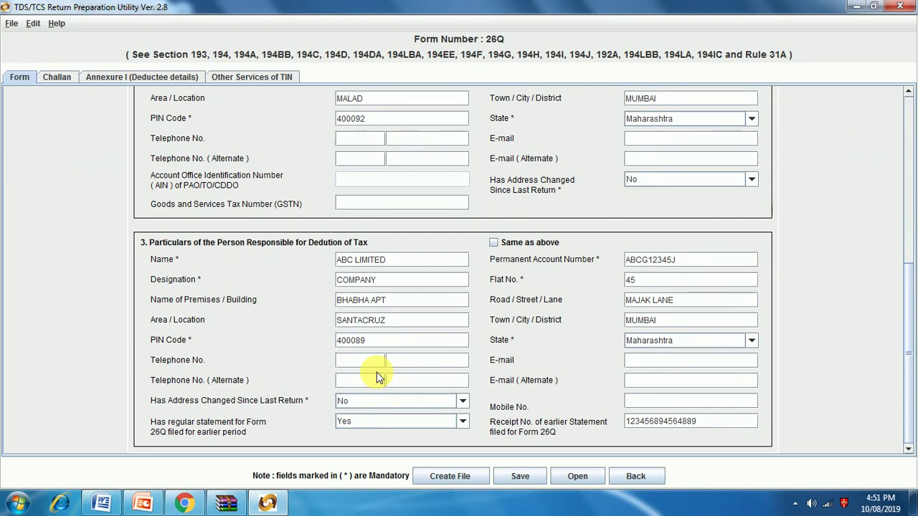
left_click(160, 76)
left_click(380, 176)
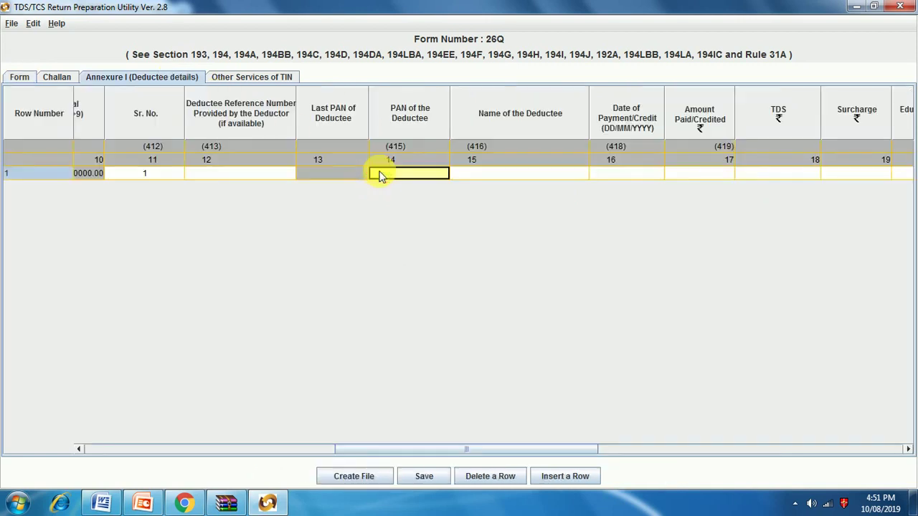
type("ABCA1234L")
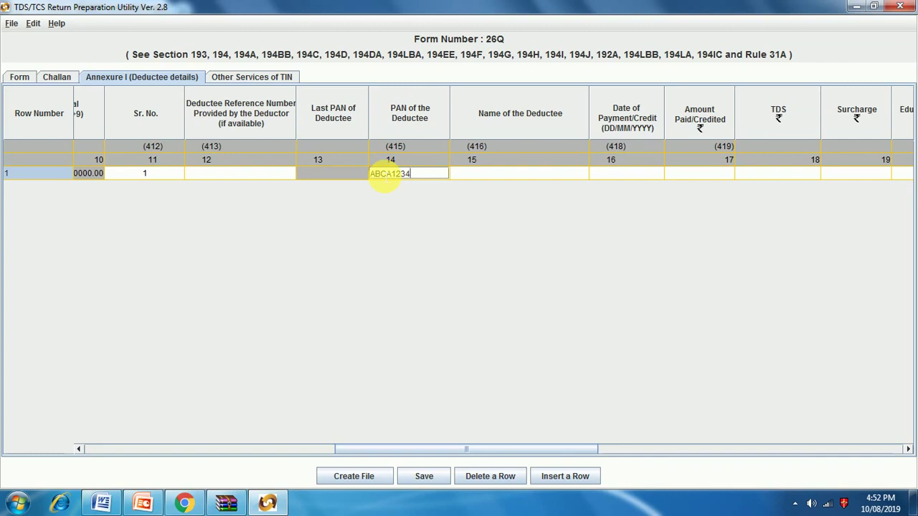
Step: Enter a new deductee PAN in row 1, dismissing the invalid-PAN warnings
left_click(494, 175)
left_click(458, 278)
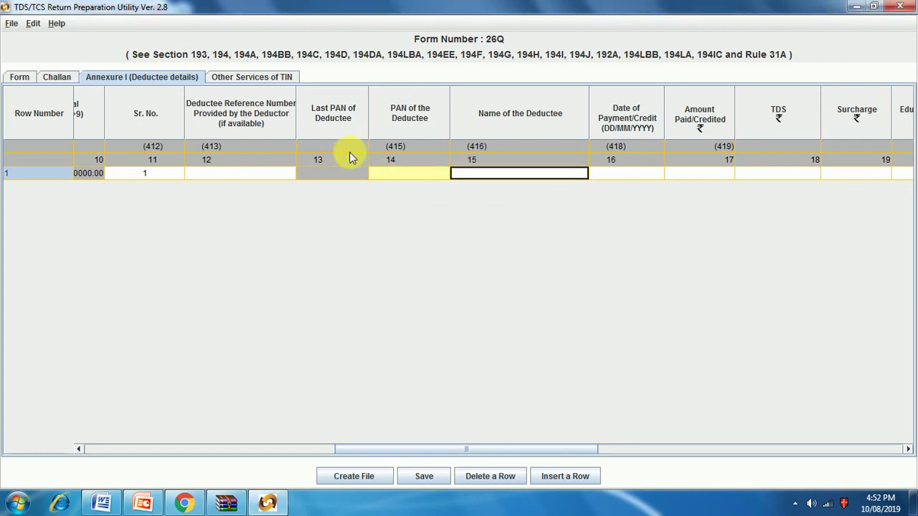
left_click(378, 173)
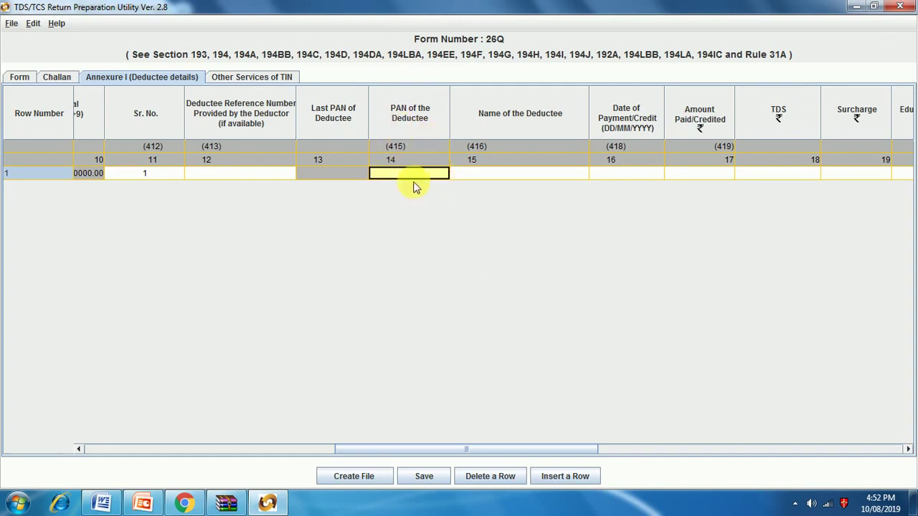
left_click(480, 180)
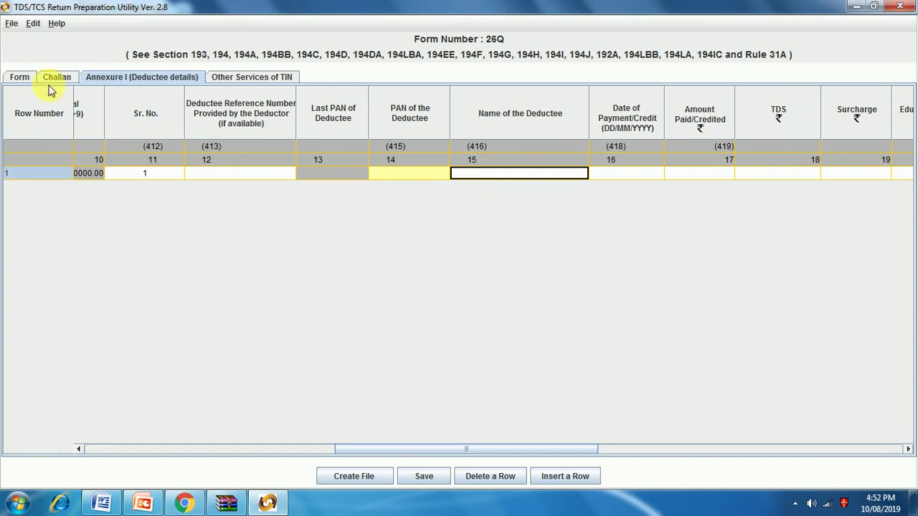
left_click(27, 77)
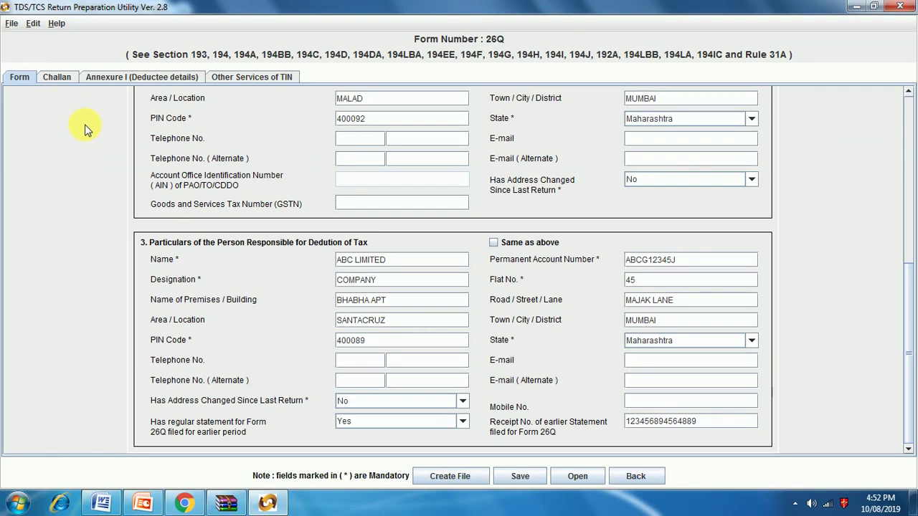
left_click(167, 78)
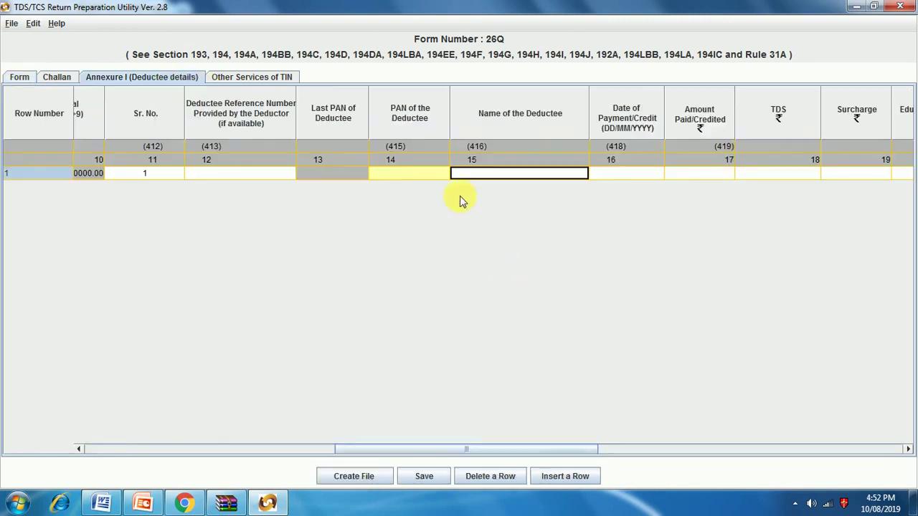
left_click(394, 174)
type("AB")
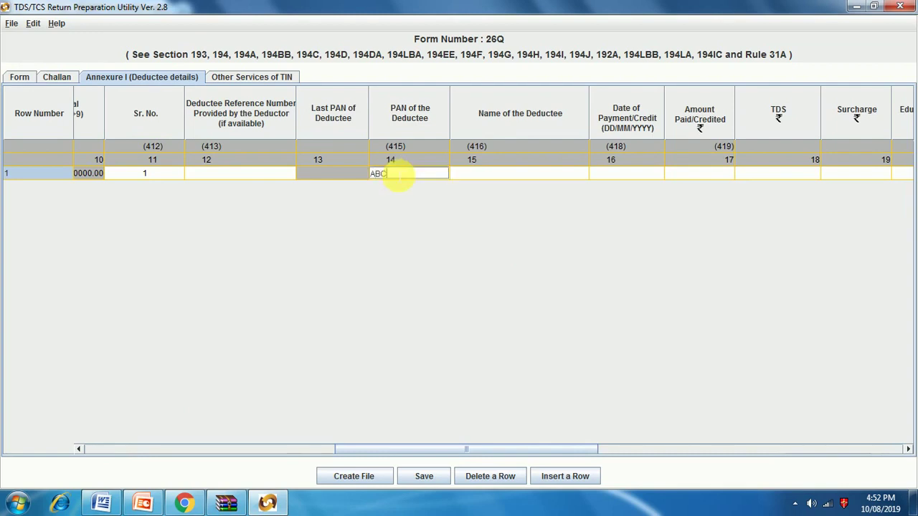
type("CG12345J")
key("Tab")
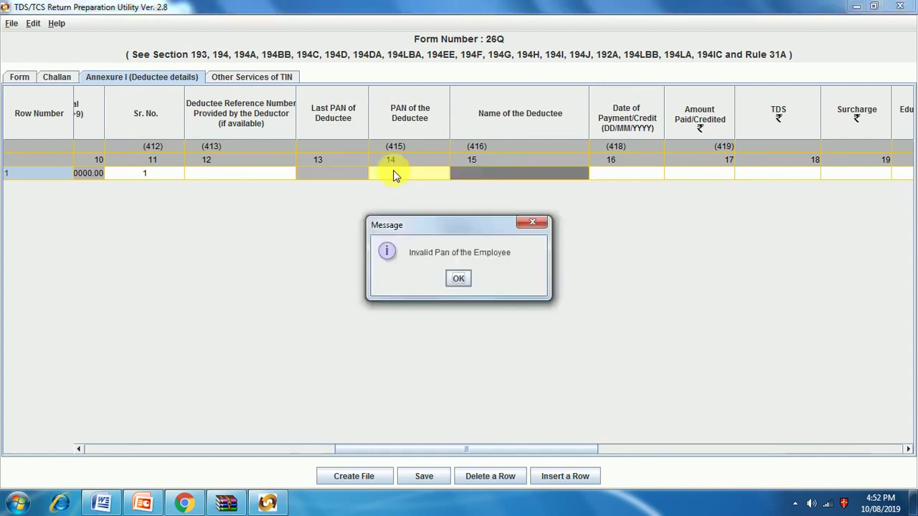
left_click(450, 278)
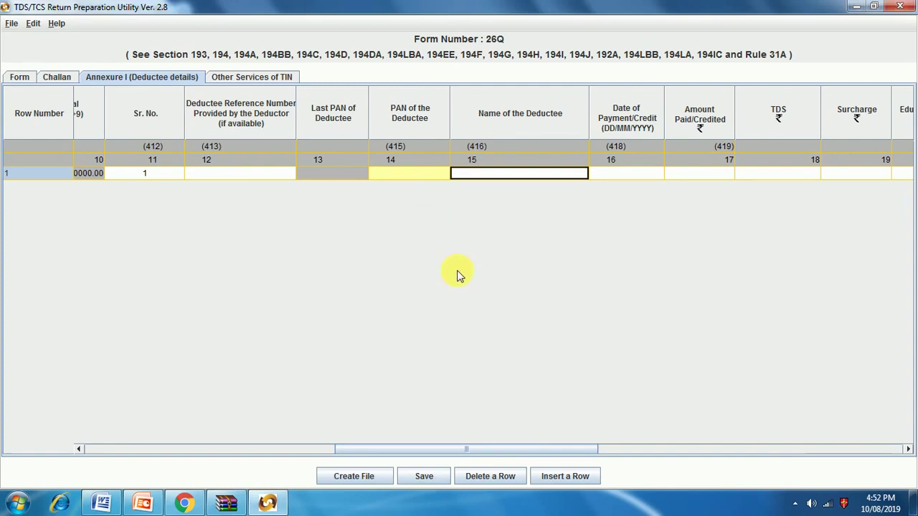
left_click(408, 177)
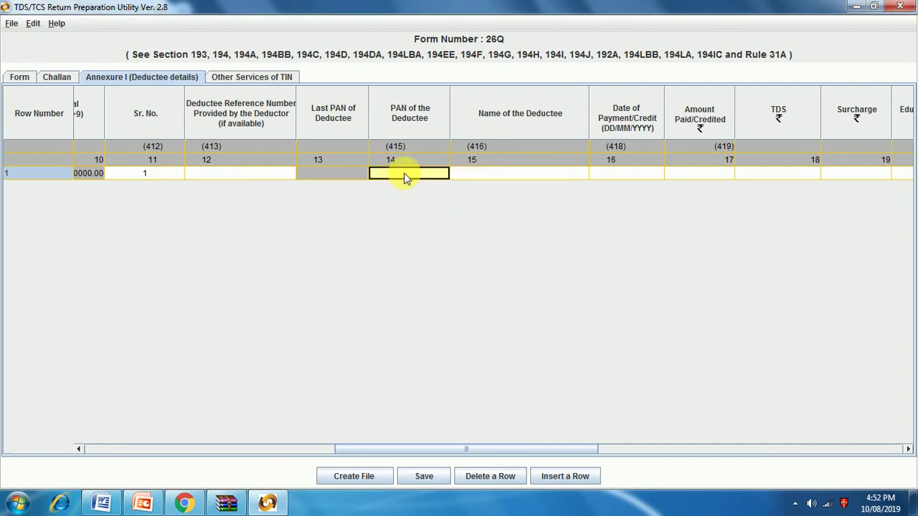
Step: Fill row 1 with name ABC LTD, payment date 07/07/2019 and amount paid 300000.00
left_click(492, 173)
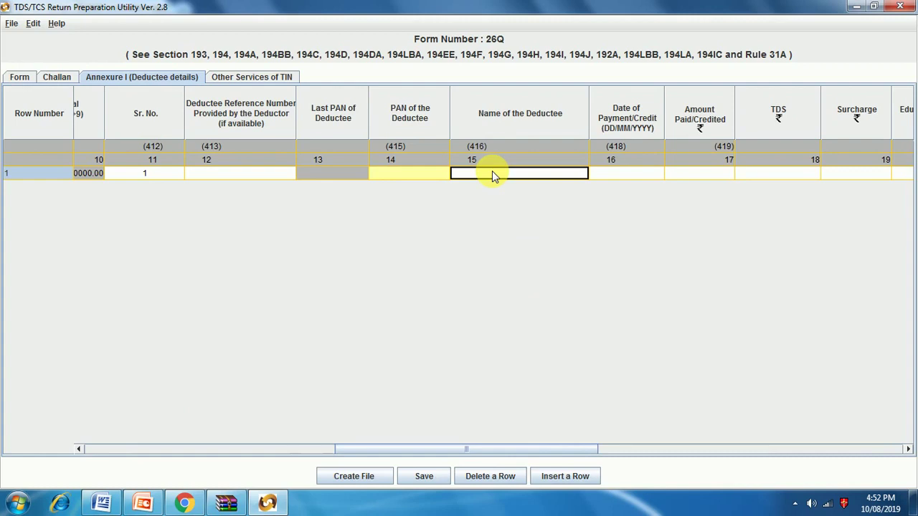
type("ABC LTD")
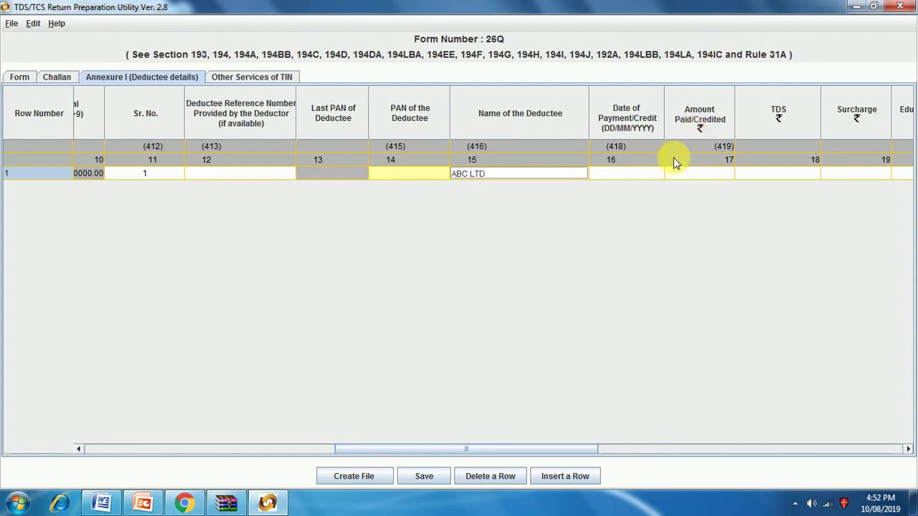
left_click(634, 174)
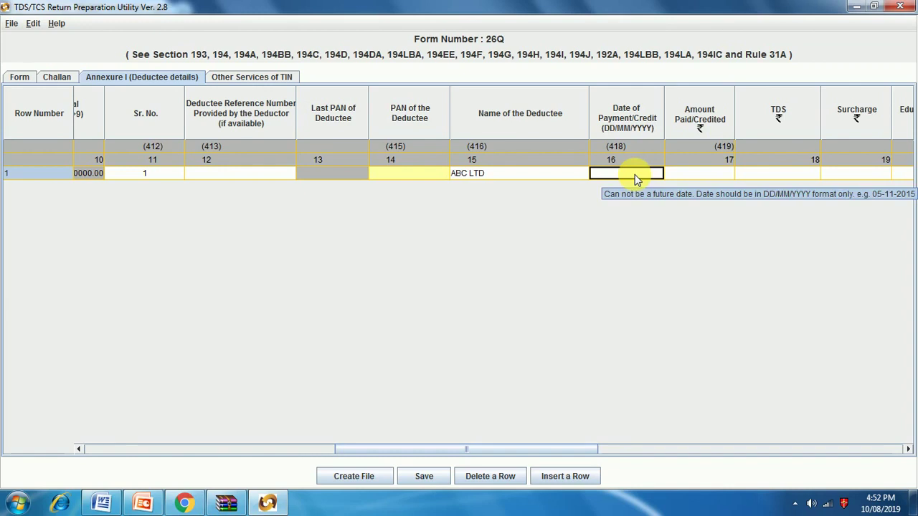
type("07/07/2019")
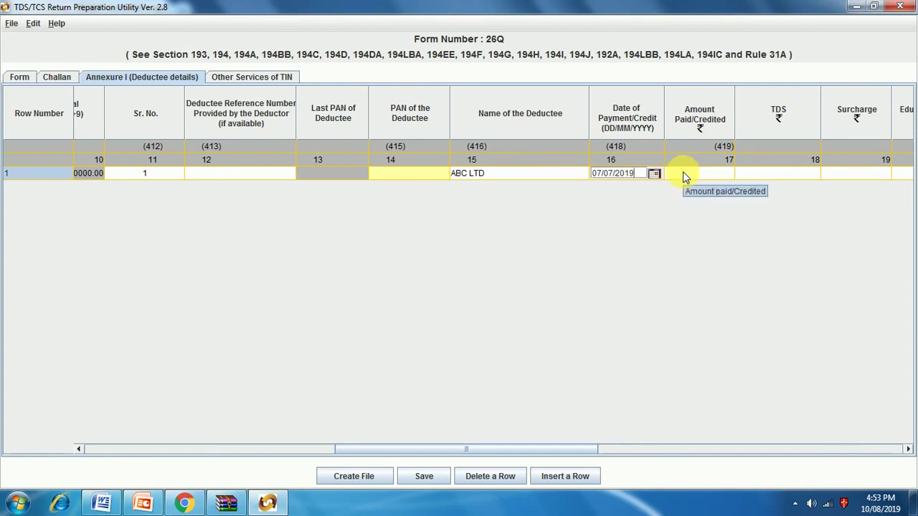
left_click(683, 172)
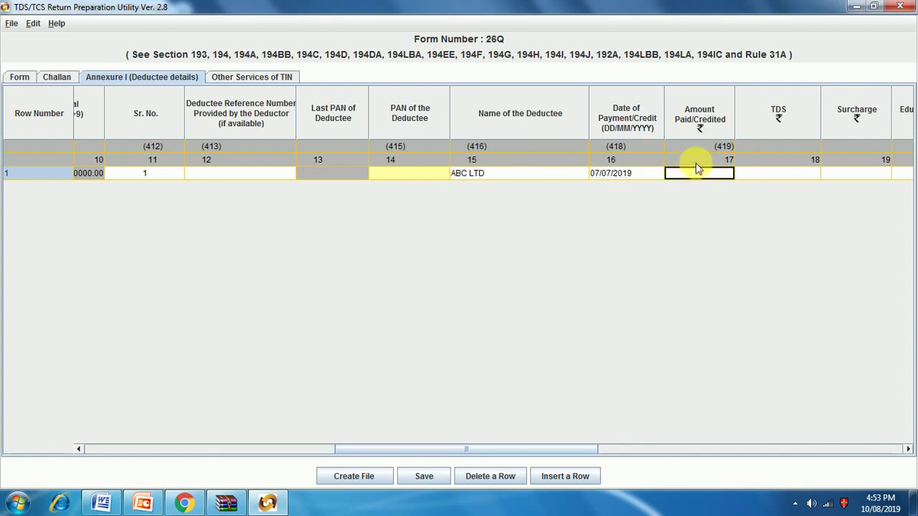
type("30000")
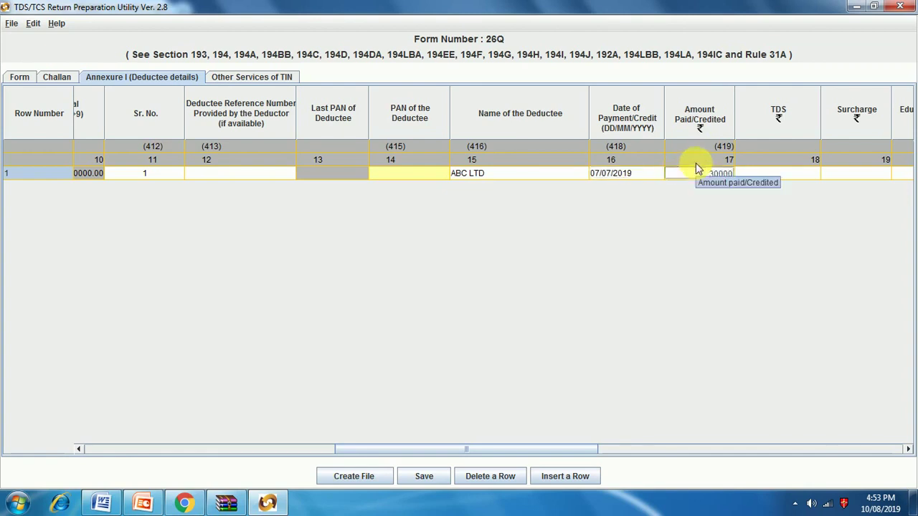
key("Return")
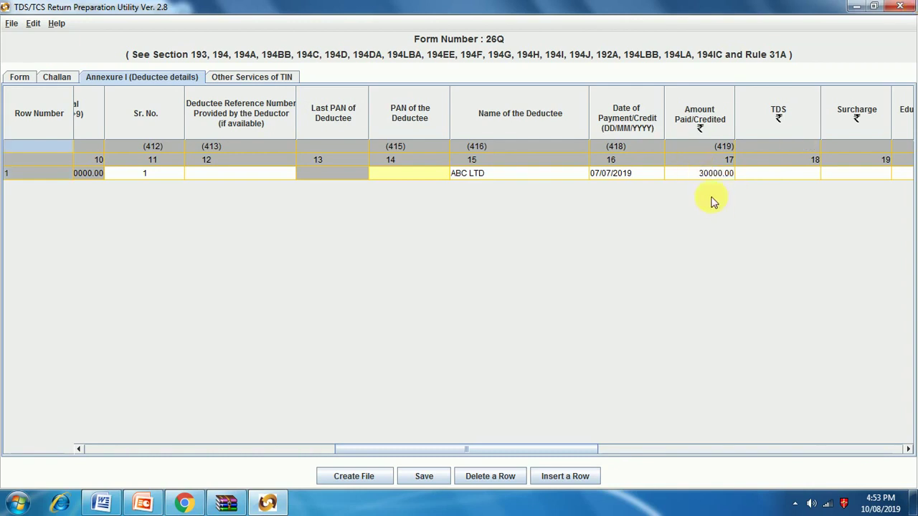
double_click(707, 175)
type("300")
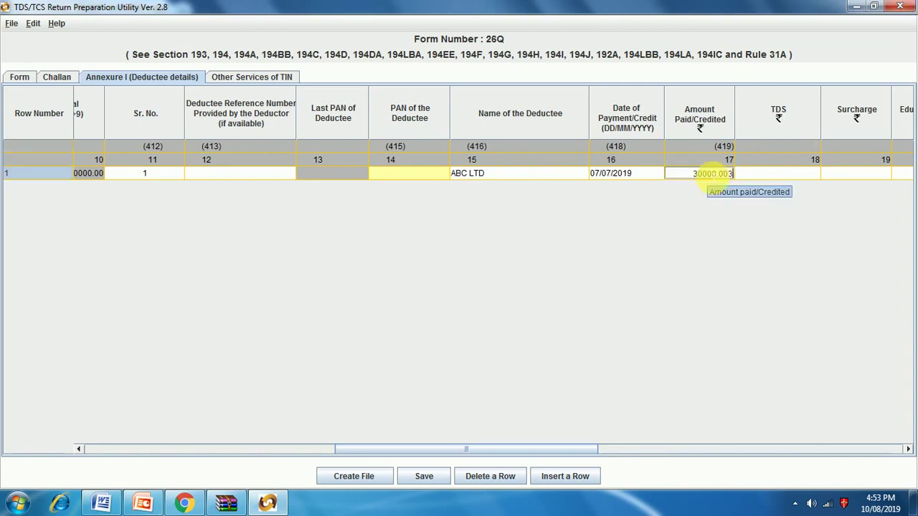
key("BackSpace")
key("BackSpace")
key("BackSpace")
key("BackSpace")
key("BackSpace")
key("BackSpace")
type("0")
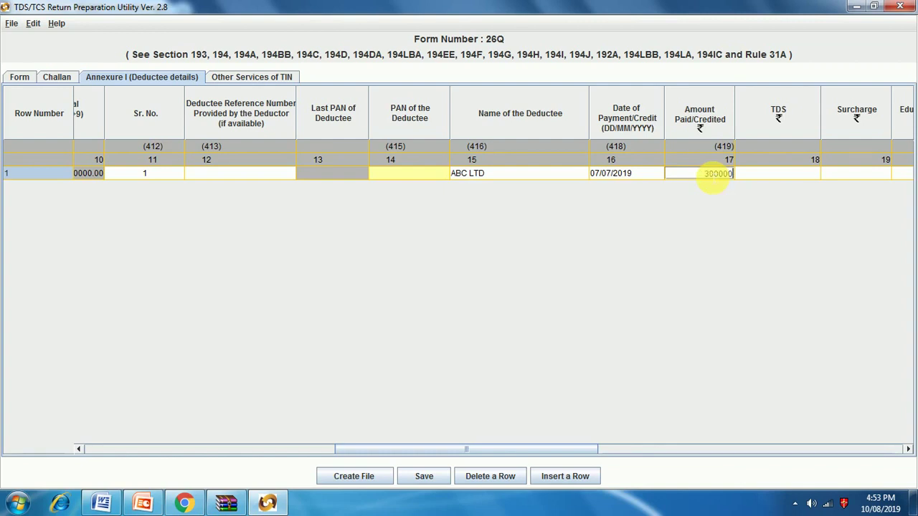
left_click(778, 176)
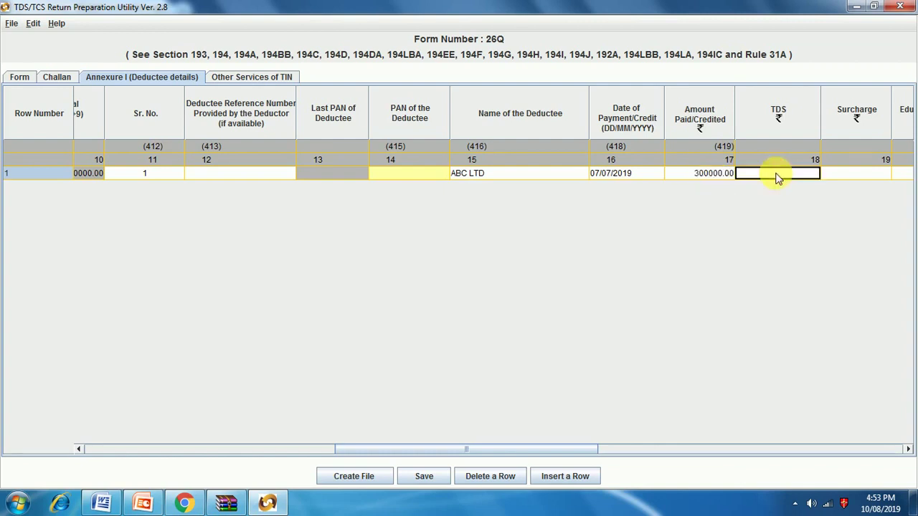
Step: Enter TDS 30000 and zero surcharge and education cess for row 1
type("300")
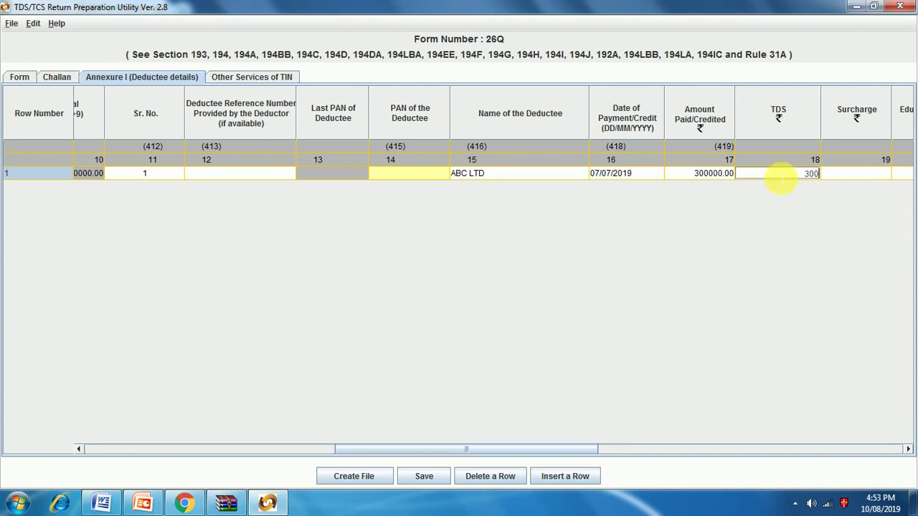
type("00")
key("Return")
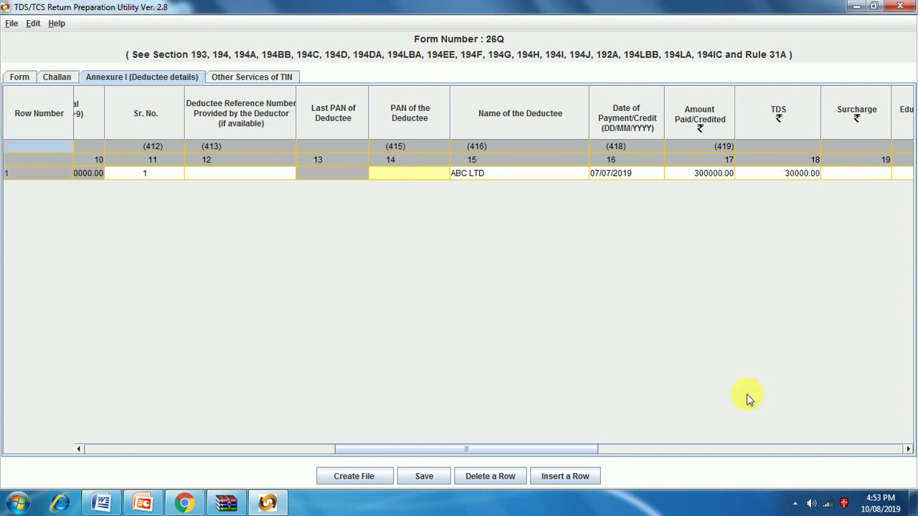
left_click_drag(594, 453, 711, 455)
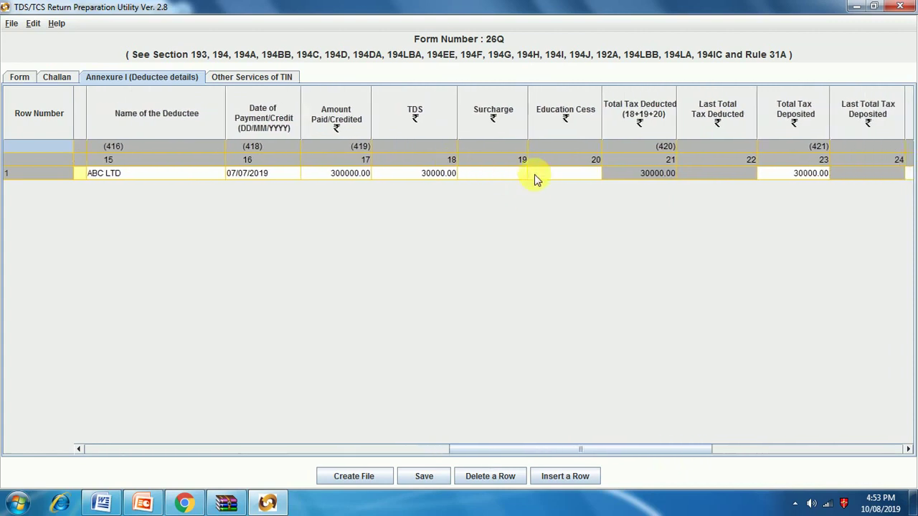
left_click(500, 174)
type("0")
key("Return")
left_click(558, 173)
type("0")
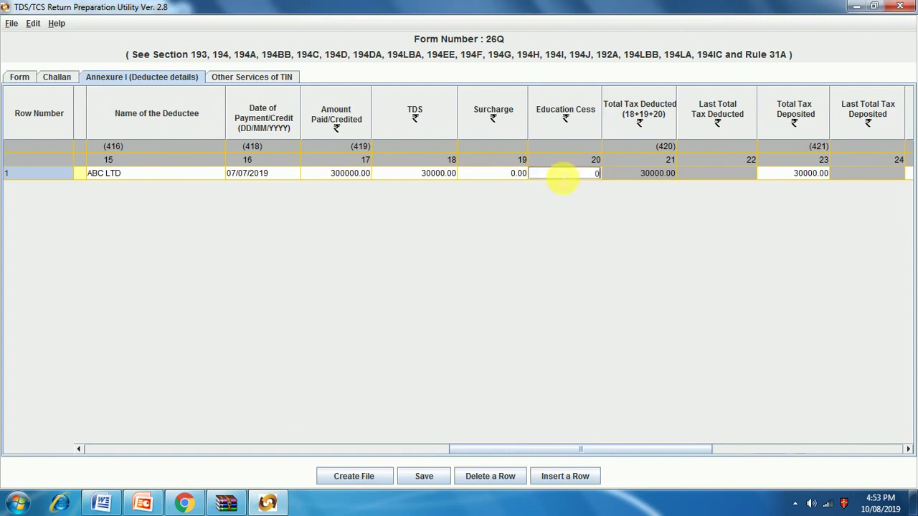
key("Return")
Step: Set row 1's deduction date to 01/07/2019, deductee code to 01 and rate to 10%
left_click_drag(697, 455, 800, 456)
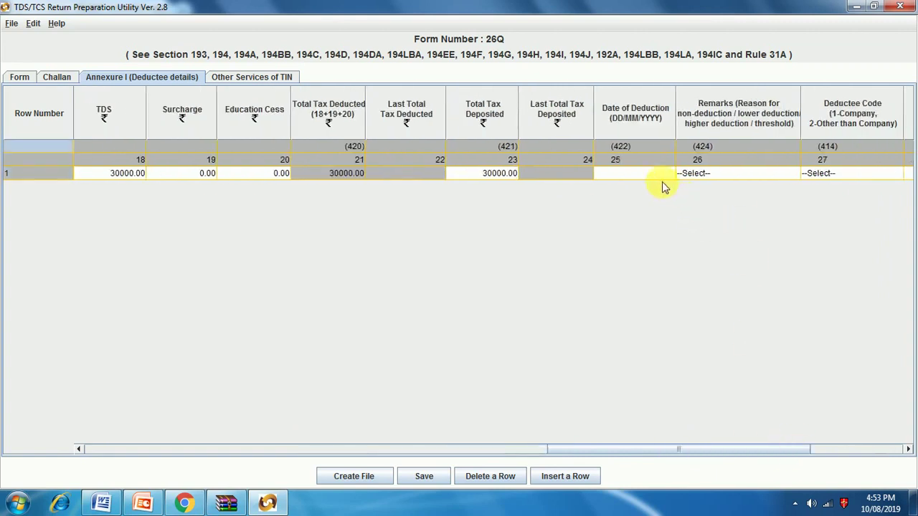
left_click(633, 175)
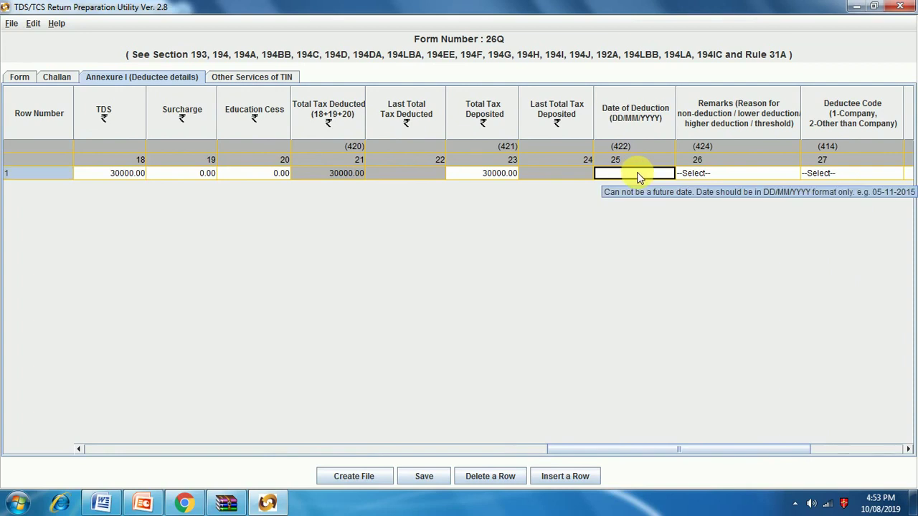
type("01/07/2019")
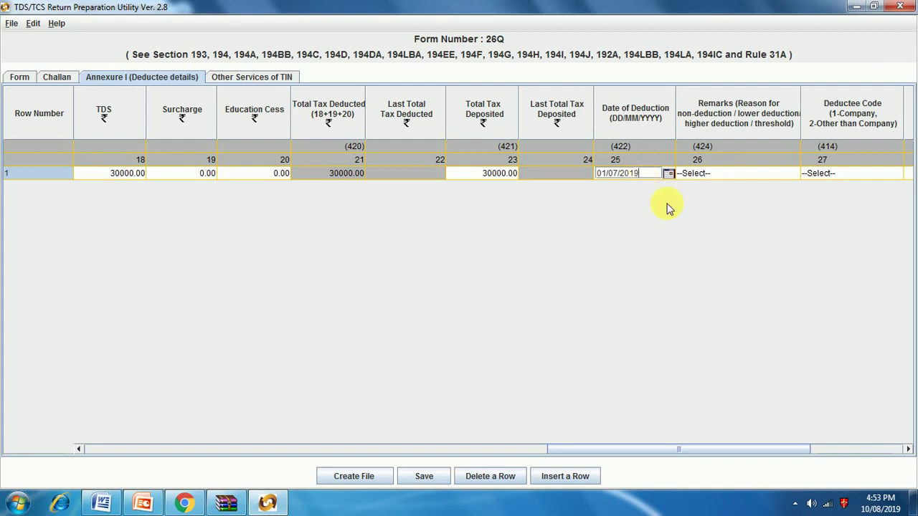
left_click(726, 174)
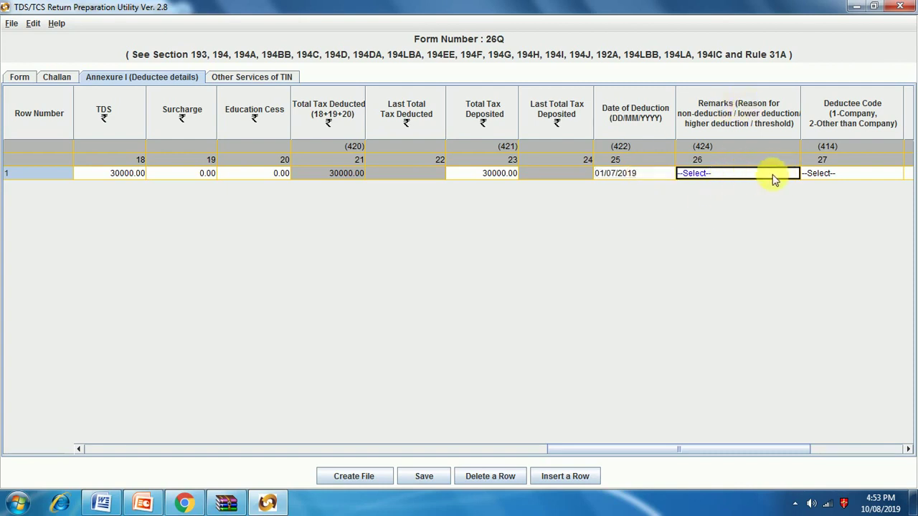
left_click(835, 174)
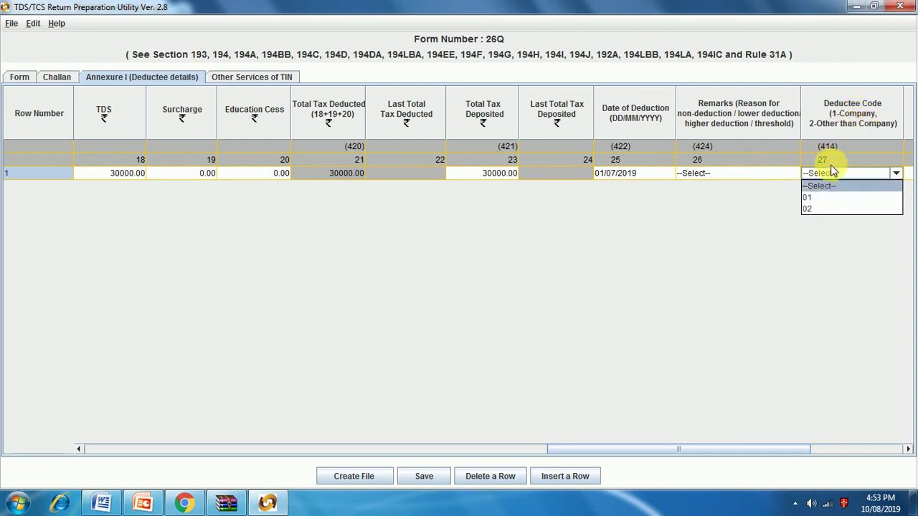
left_click(830, 202)
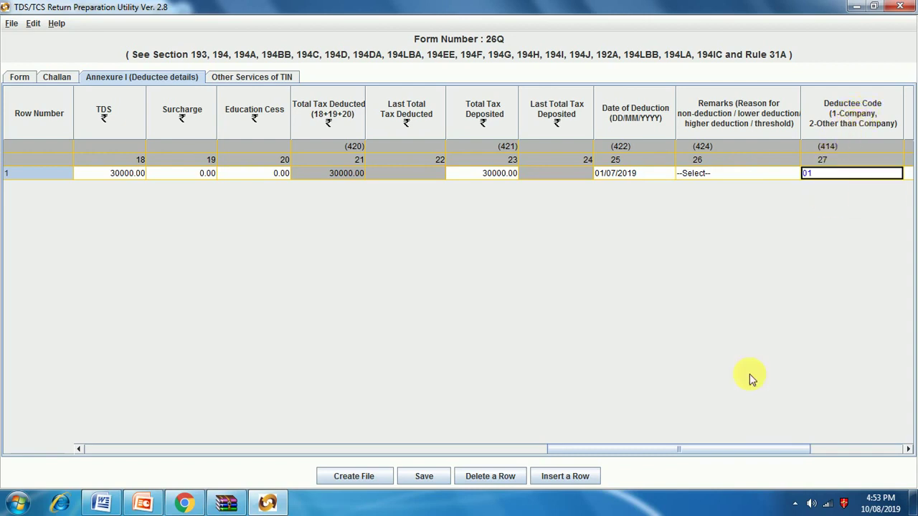
left_click_drag(752, 448, 837, 453)
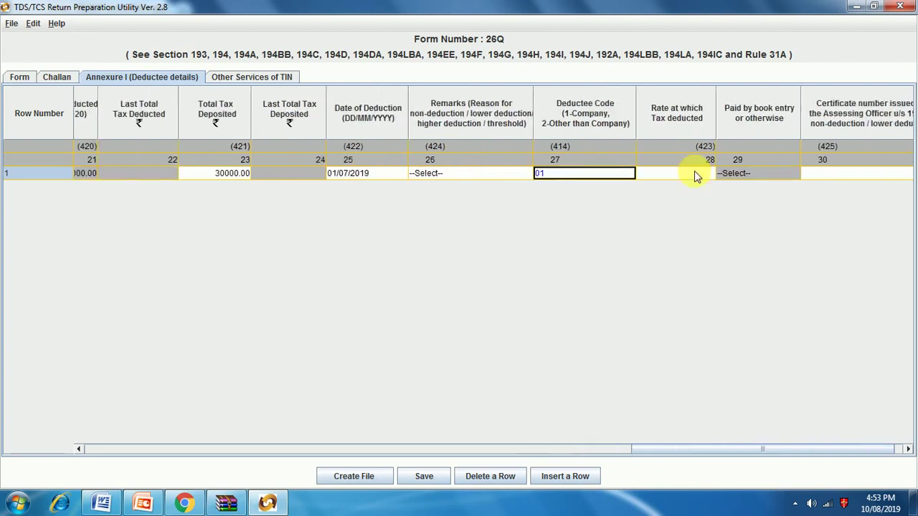
left_click(674, 178)
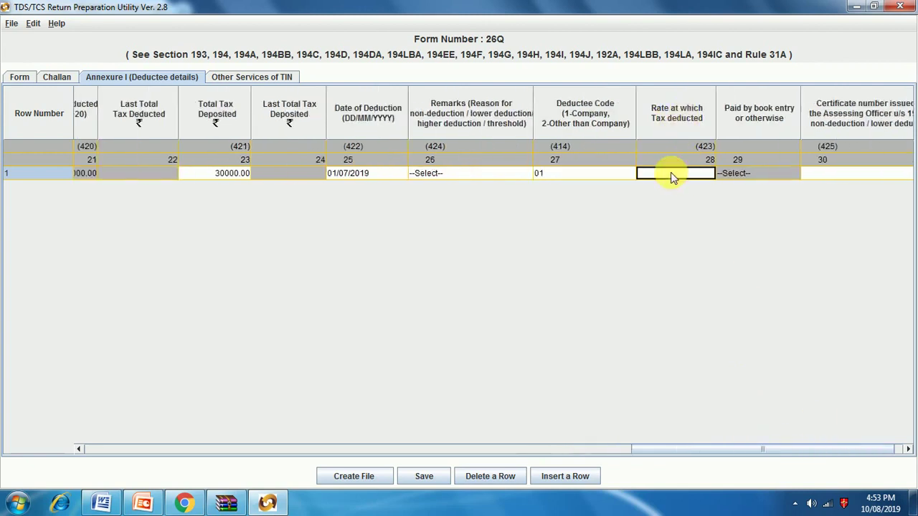
type("10")
key("Return")
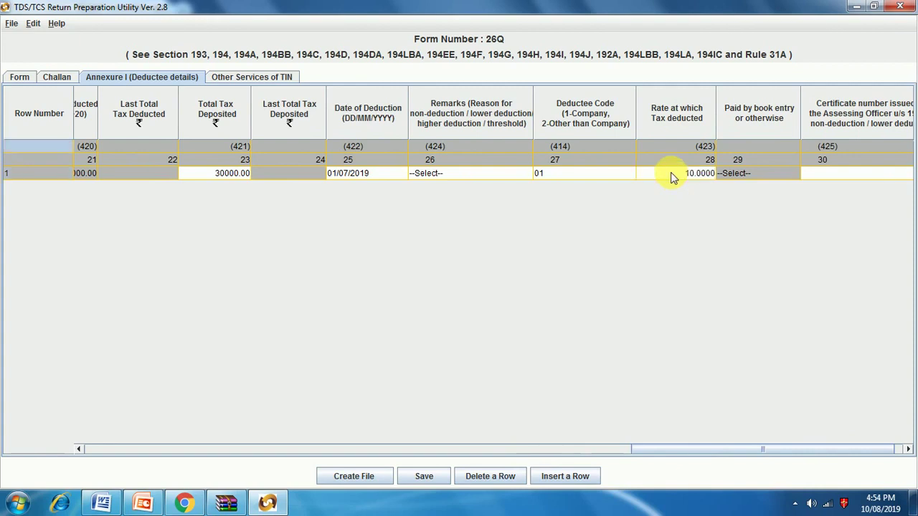
Step: Scroll back through row 1's deductee cells to the start of the grid
left_click_drag(799, 449, 853, 457)
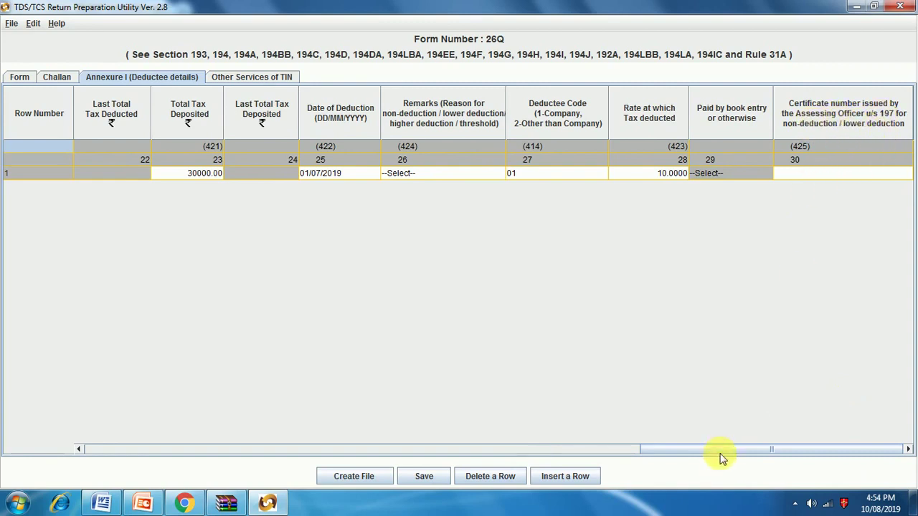
left_click_drag(707, 448, 443, 439)
left_click_drag(404, 305, 402, 286)
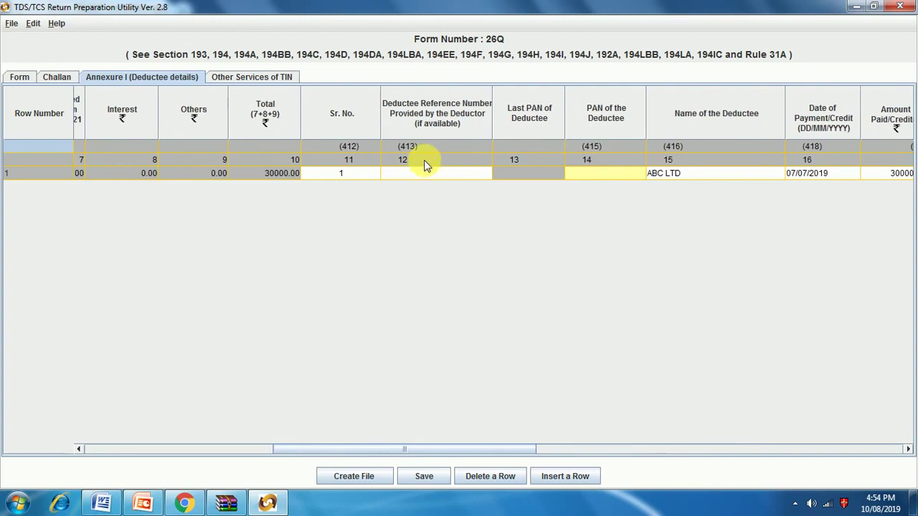
left_click(428, 172)
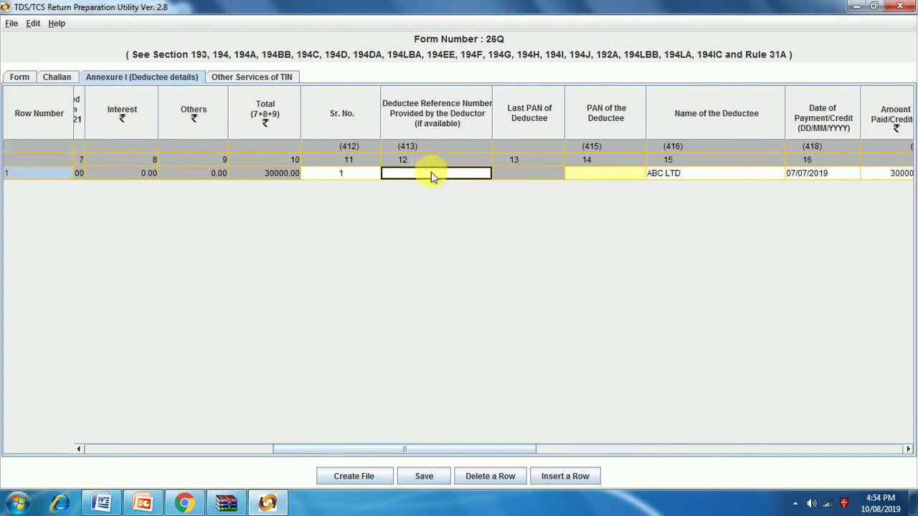
left_click(526, 175)
left_click(579, 175)
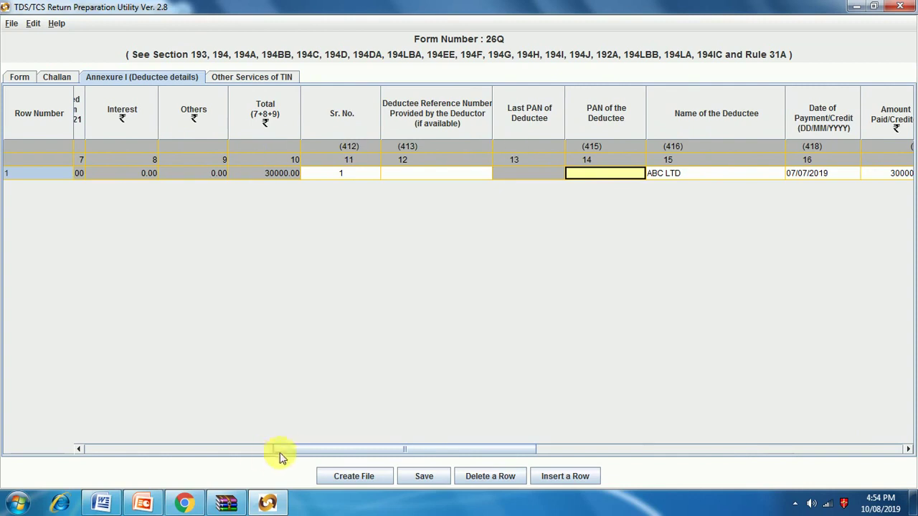
left_click_drag(290, 452, 94, 436)
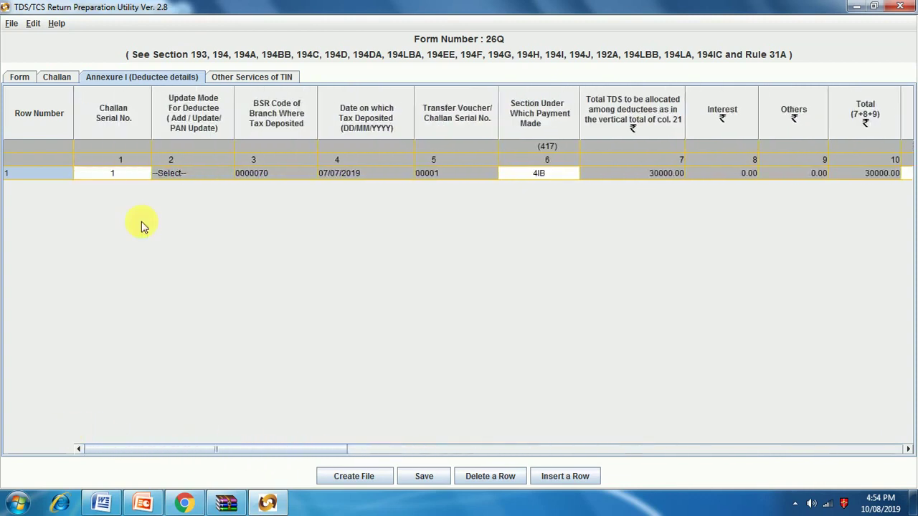
left_click(180, 176)
left_click(180, 177)
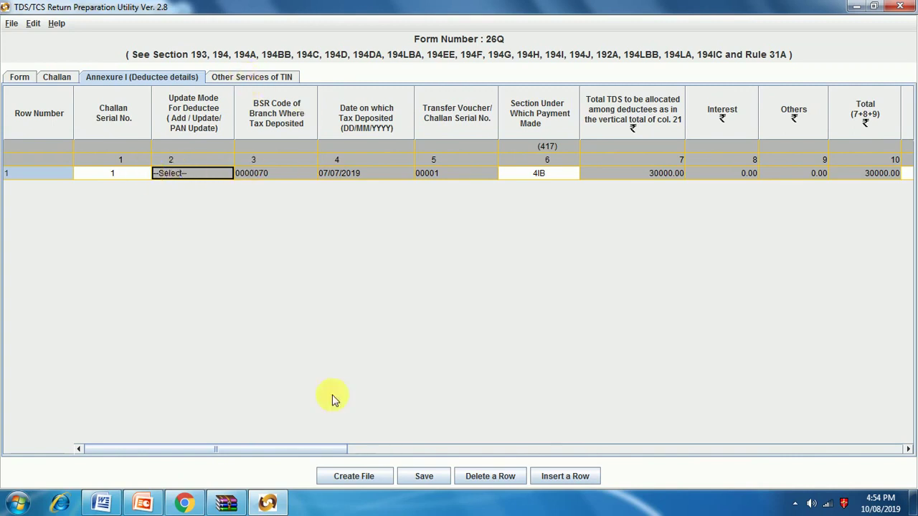
Step: Save the Form 26Q return to the Documents folder and acknowledge the confirmation
left_click(424, 479)
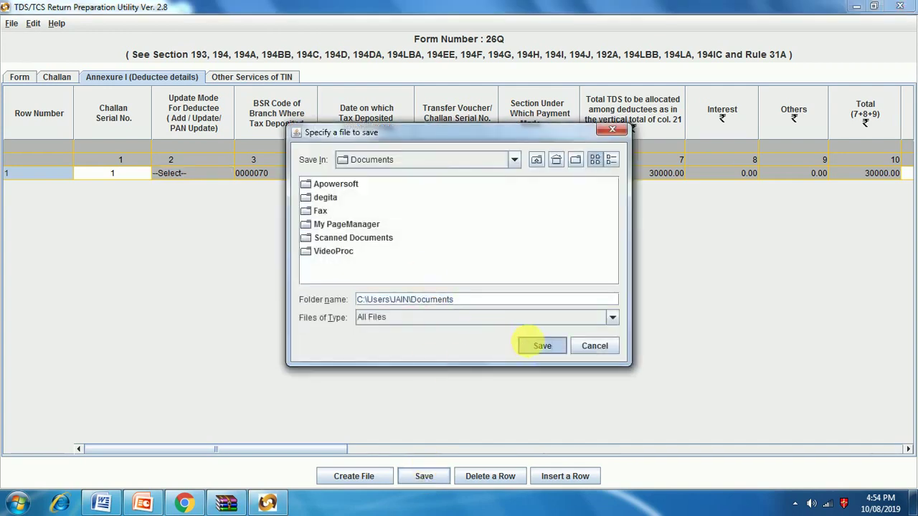
left_click(543, 345)
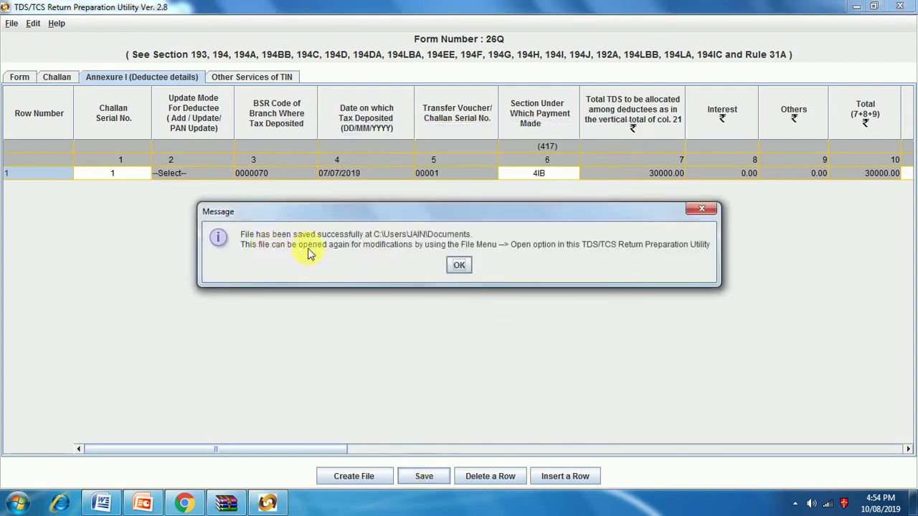
left_click(459, 266)
Step: Attempt file creation, dismiss the invalid-PAN warnings and edit the responsible person's PAN
left_click(360, 477)
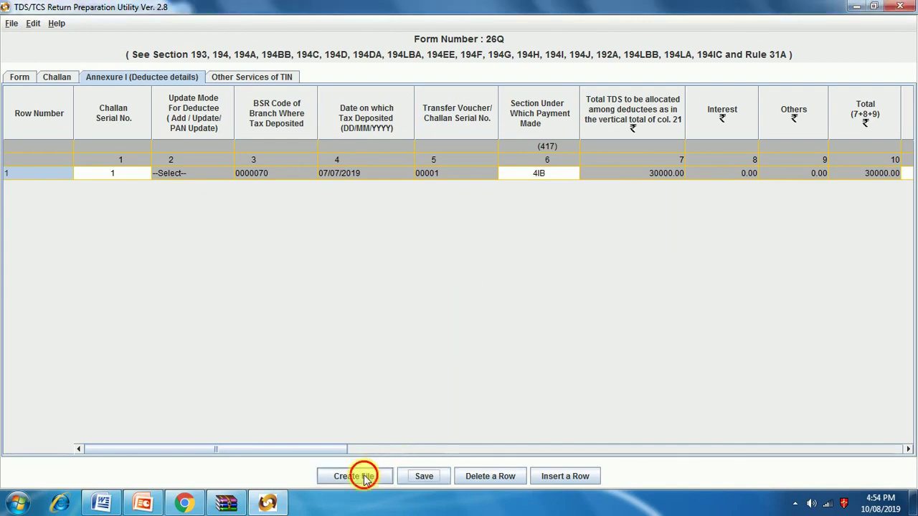
left_click(459, 266)
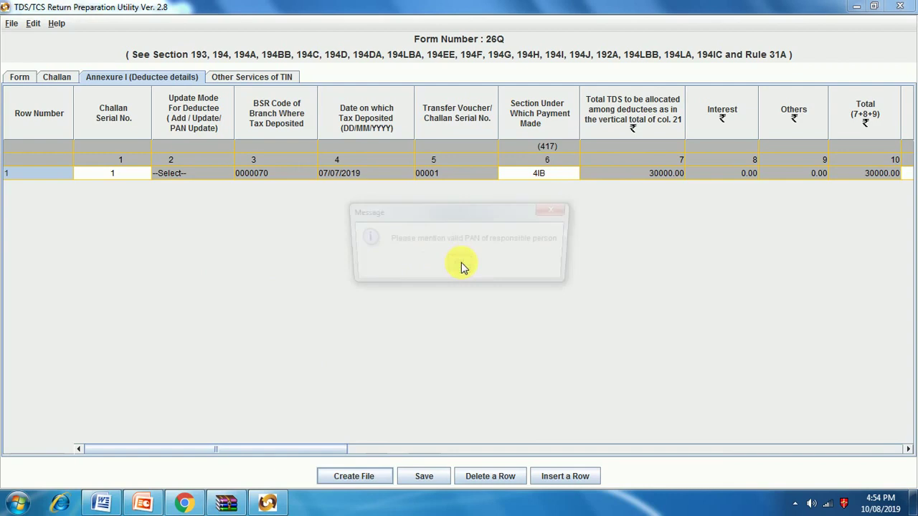
left_click(459, 265)
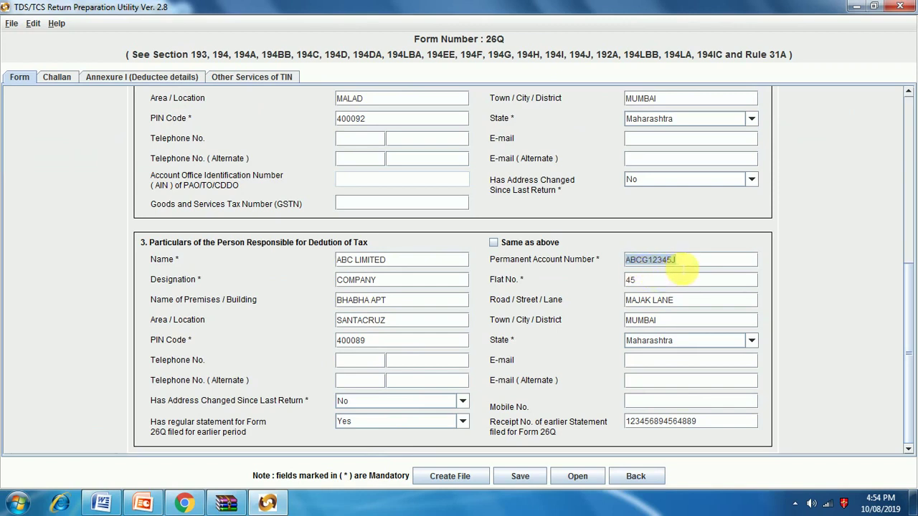
scroll(677, 268, "up", 6)
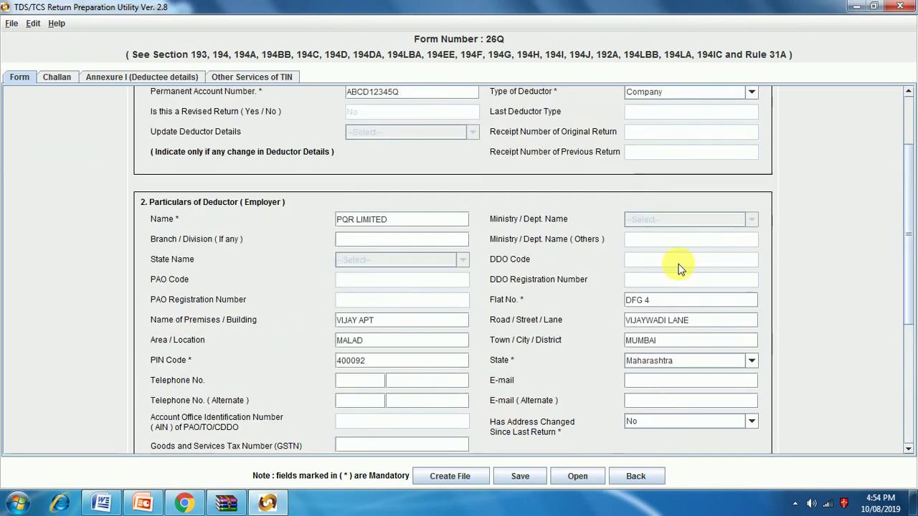
scroll(678, 268, "down", 5)
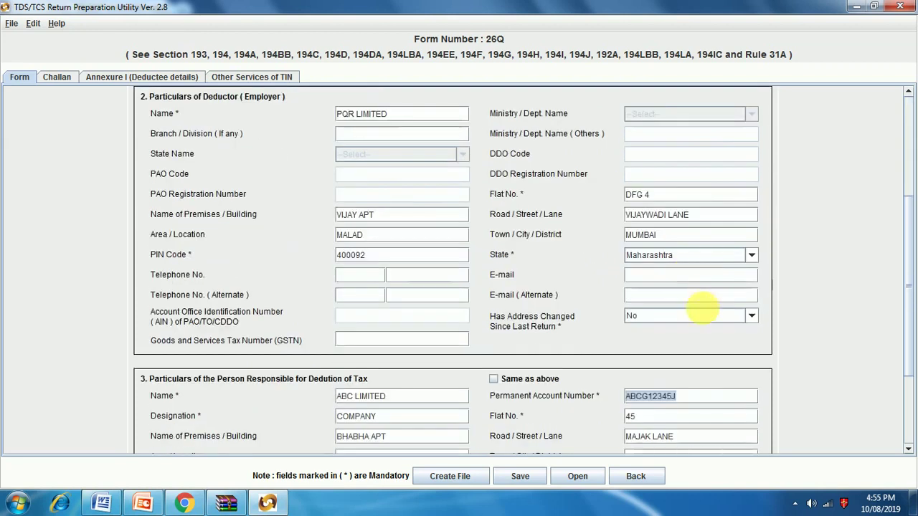
left_click(692, 402)
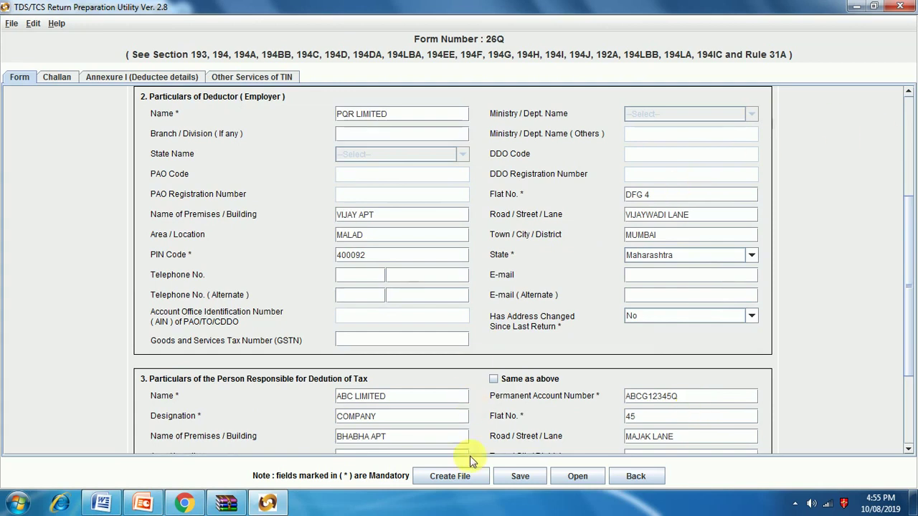
left_click(176, 81)
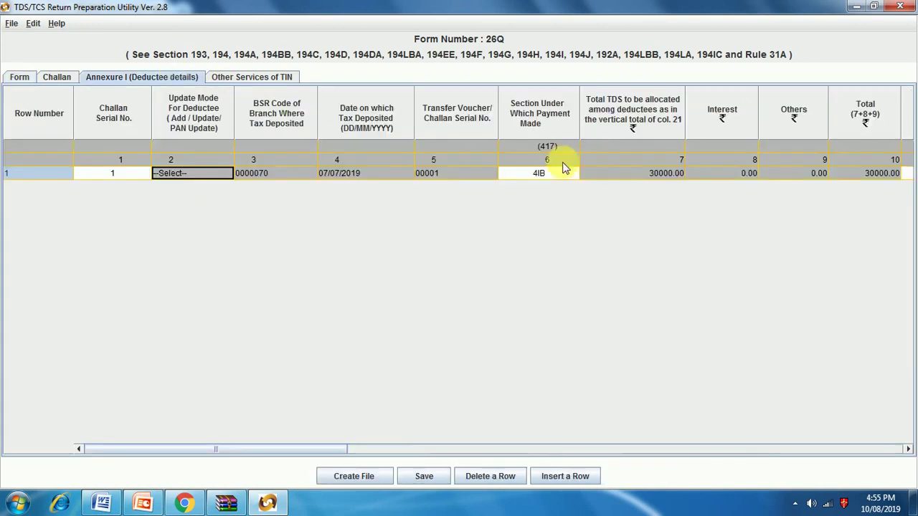
Step: Retype a partial deductee PAN in row 1, then dismiss the invalid PAN message on the Form page
left_click_drag(338, 449, 497, 452)
left_click(677, 172)
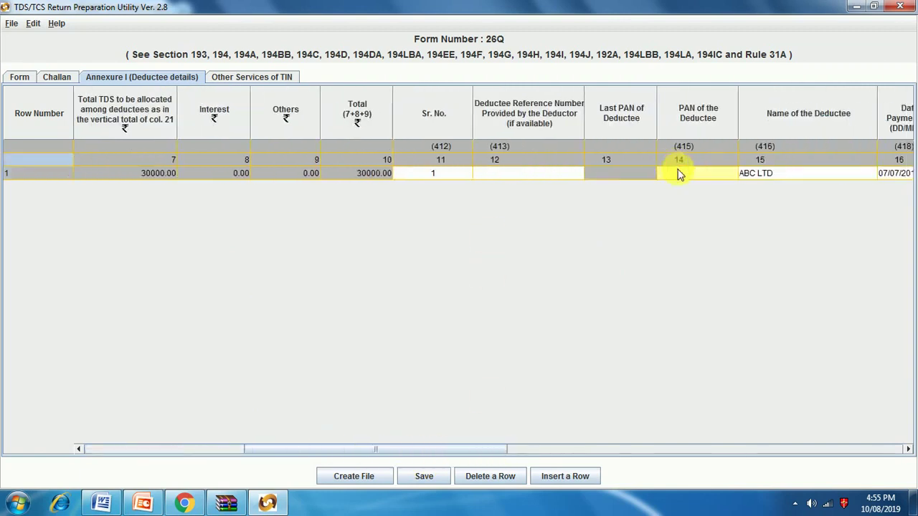
type("A")
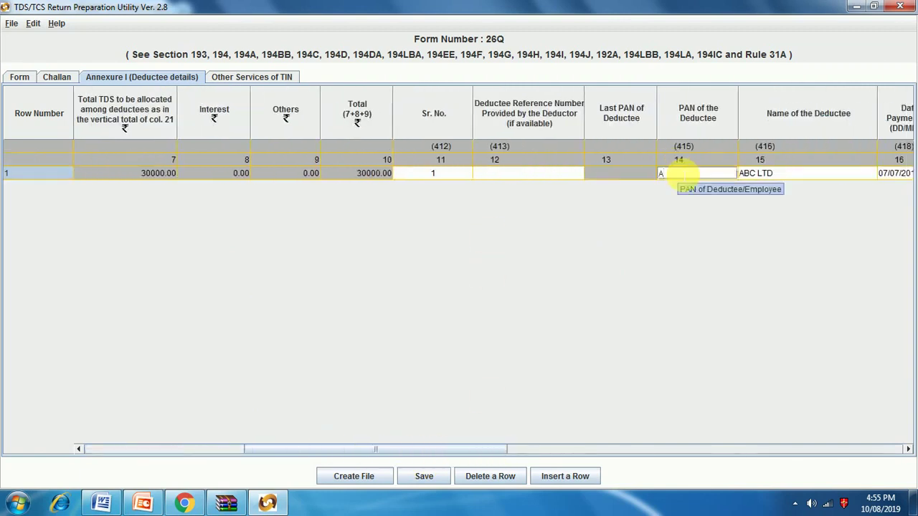
type("BCG12345Q")
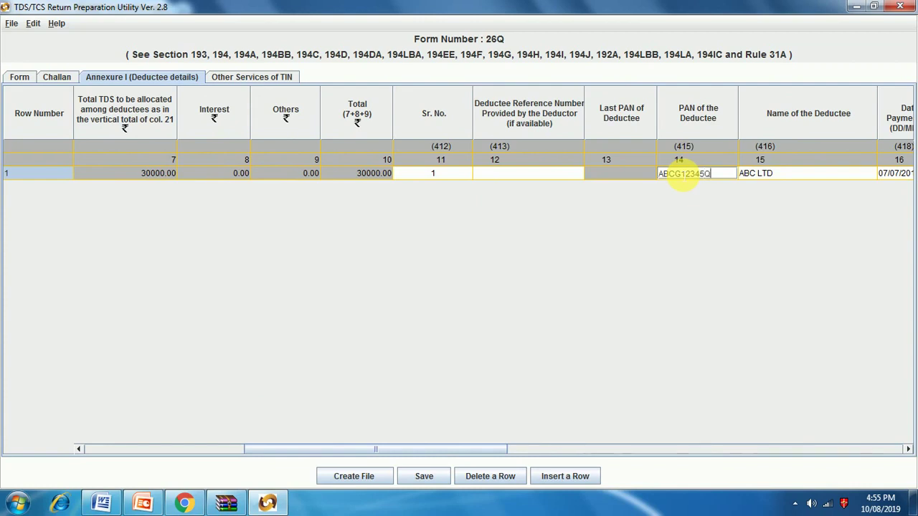
left_click(27, 76)
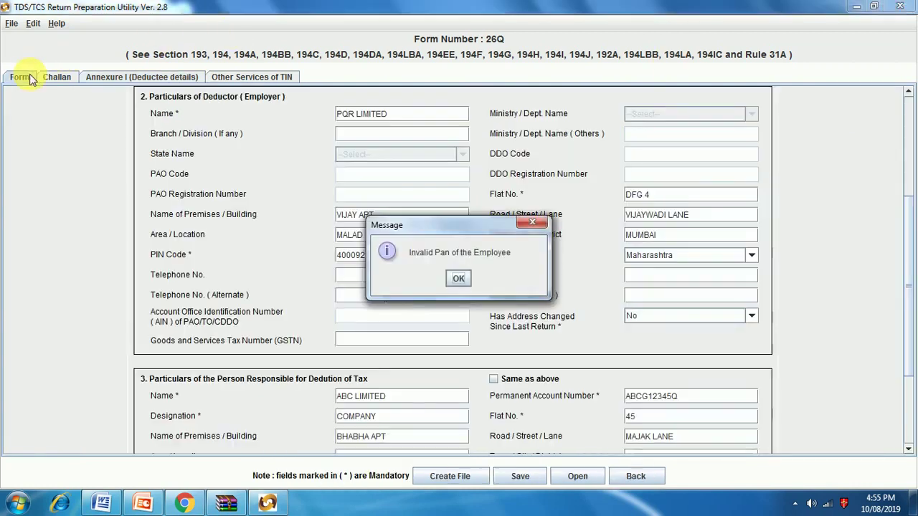
left_click(458, 278)
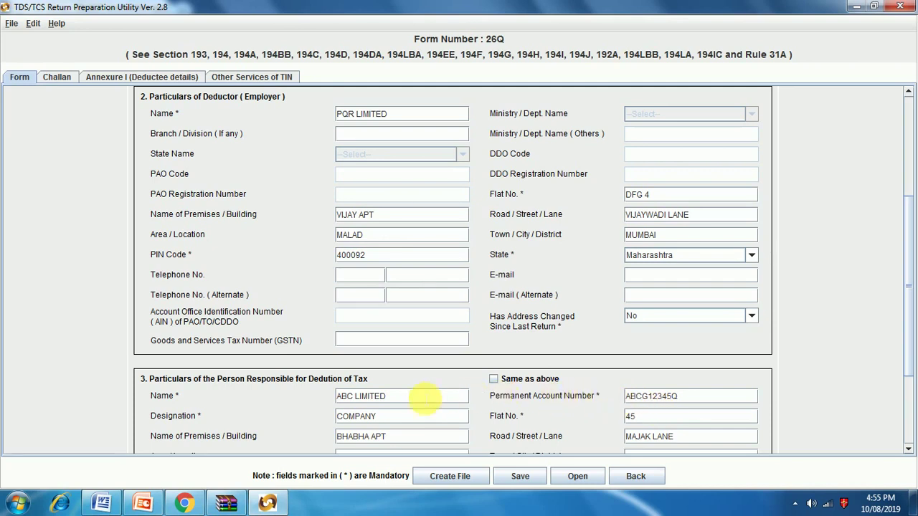
Step: Copy the deductor's PAN into the responsible person's PAN field
scroll(389, 402, "up", 1)
scroll(389, 402, "down", 2)
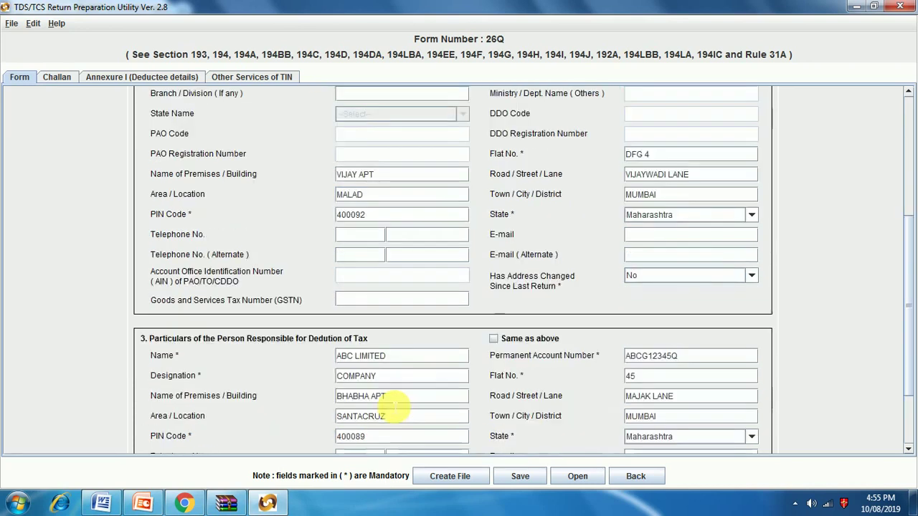
scroll(393, 407, "up", 6)
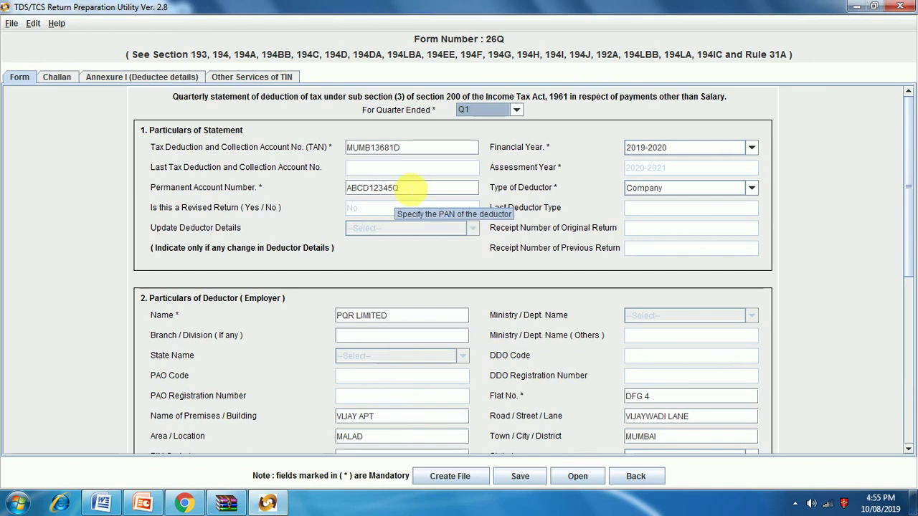
left_click_drag(413, 188, 324, 183)
key("ctrl+c")
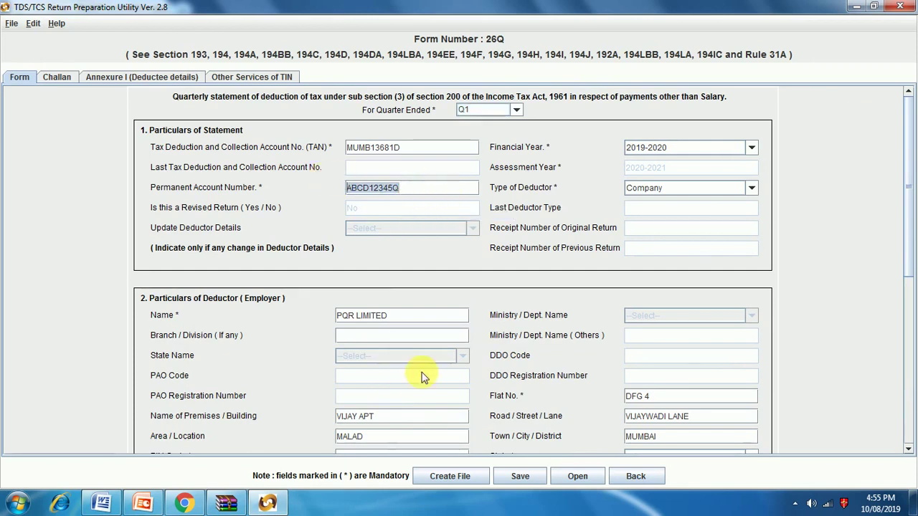
scroll(418, 384, "down", 3)
scroll(443, 405, "down", 2)
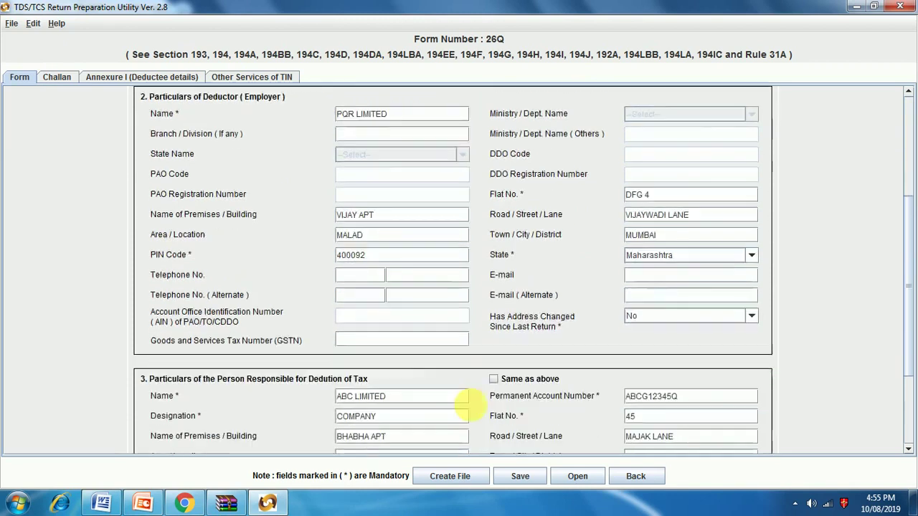
left_click_drag(699, 396, 609, 377)
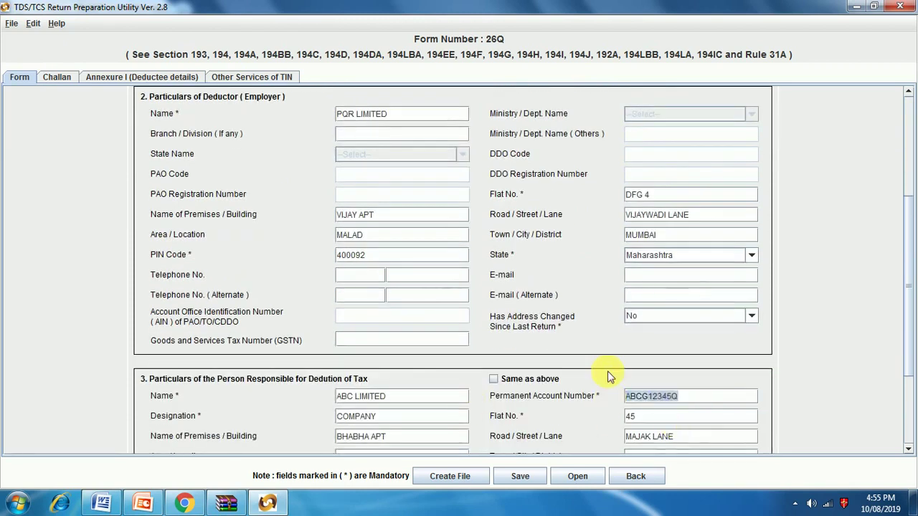
key("ctrl+v")
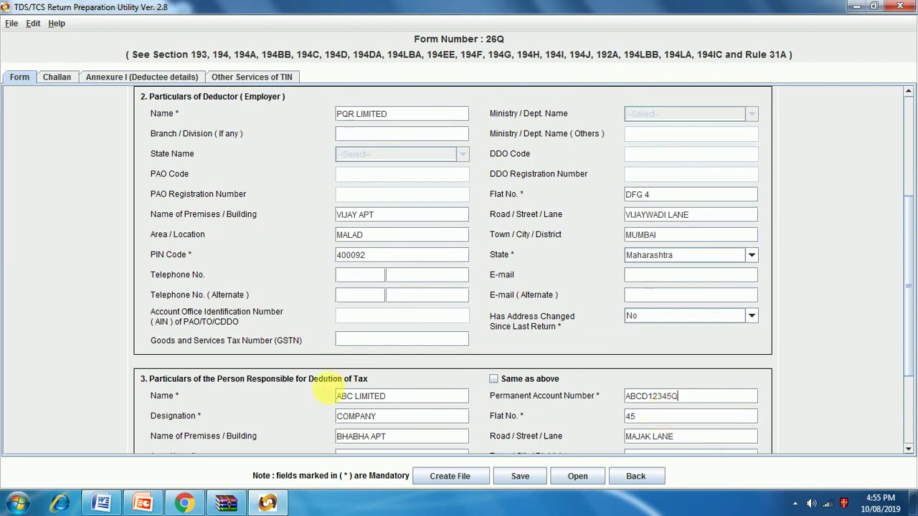
scroll(332, 391, "up", 5)
scroll(332, 387, "down", 5)
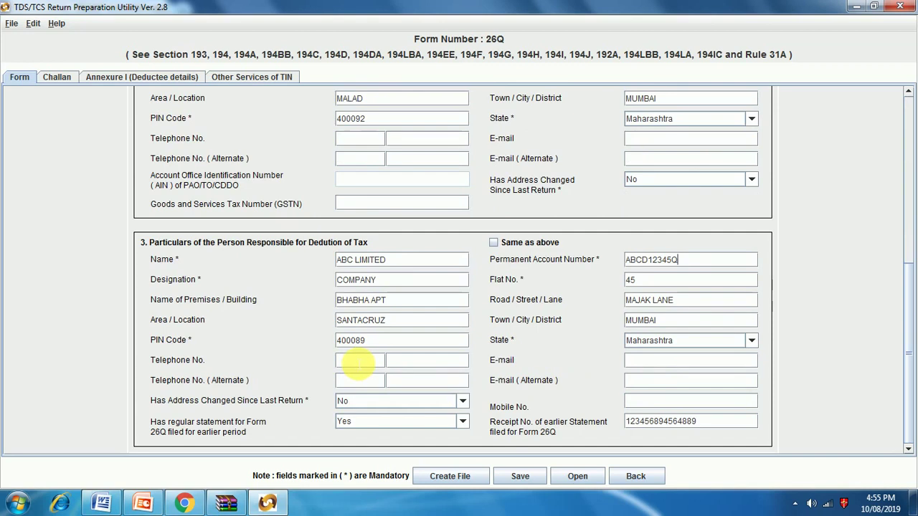
Step: Replace the responsible person's name with the deductor's name, PQR LIMITED
left_click(399, 267)
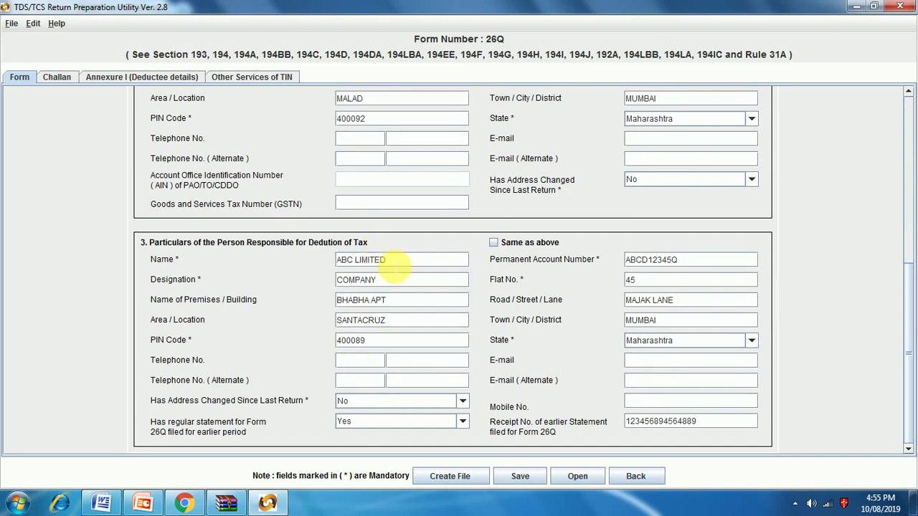
left_click_drag(391, 263, 337, 276)
scroll(373, 271, "up", 3)
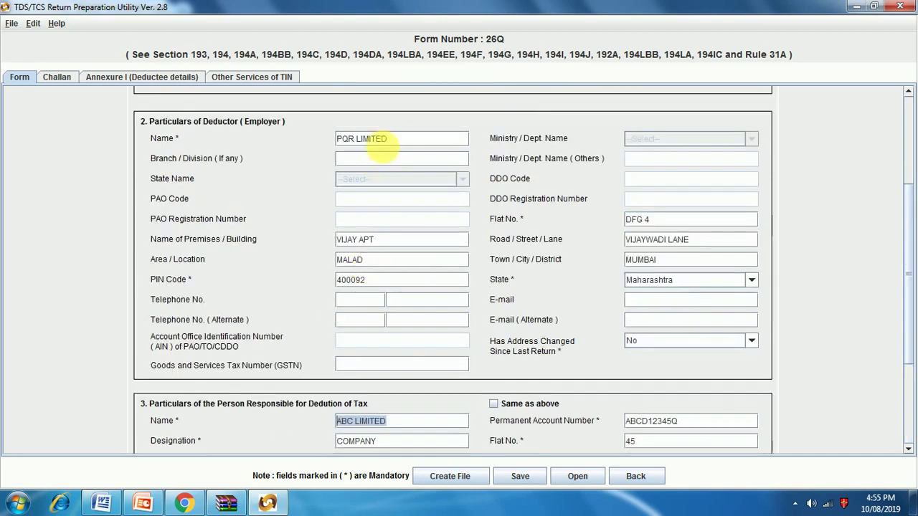
left_click_drag(391, 139, 288, 141)
key("ctrl+c")
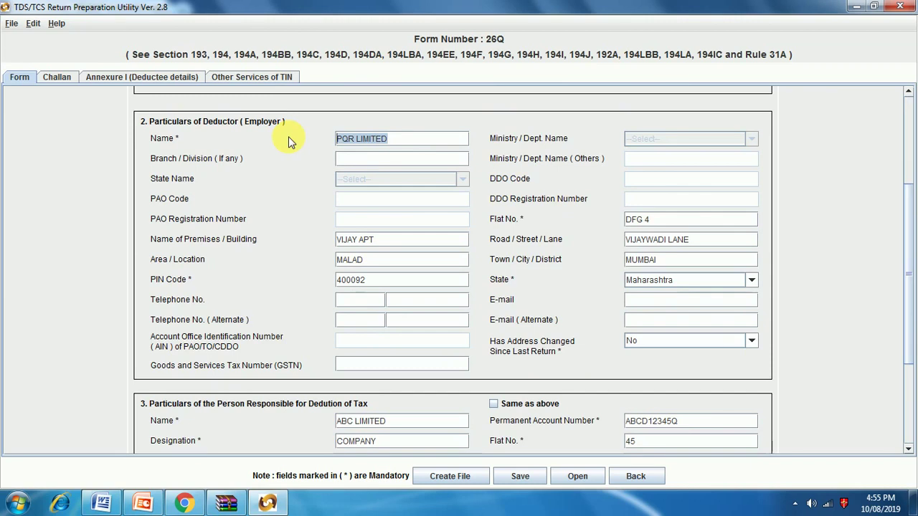
scroll(402, 308, "down", 5)
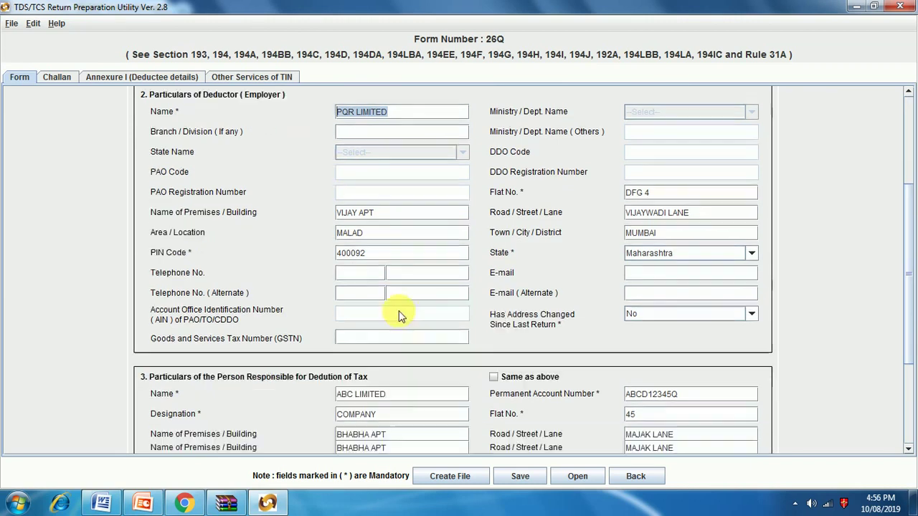
left_click_drag(413, 261, 290, 267)
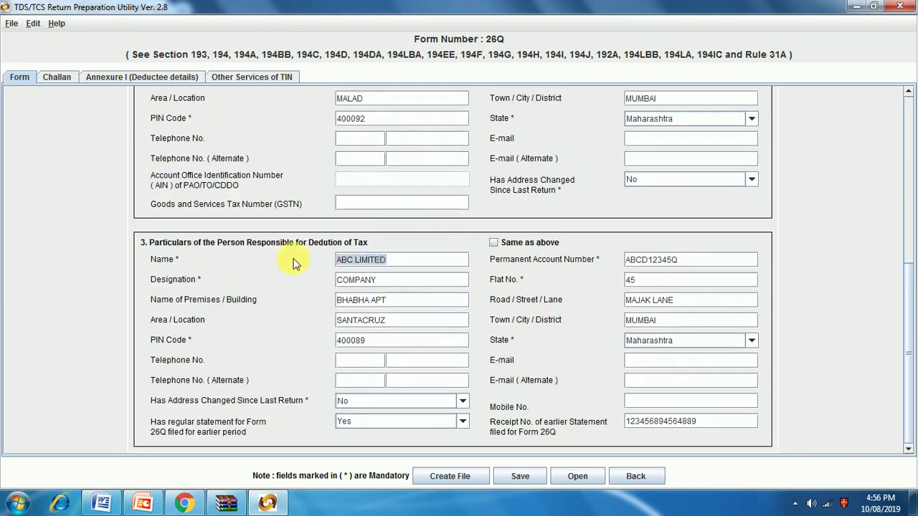
key("ctrl+v")
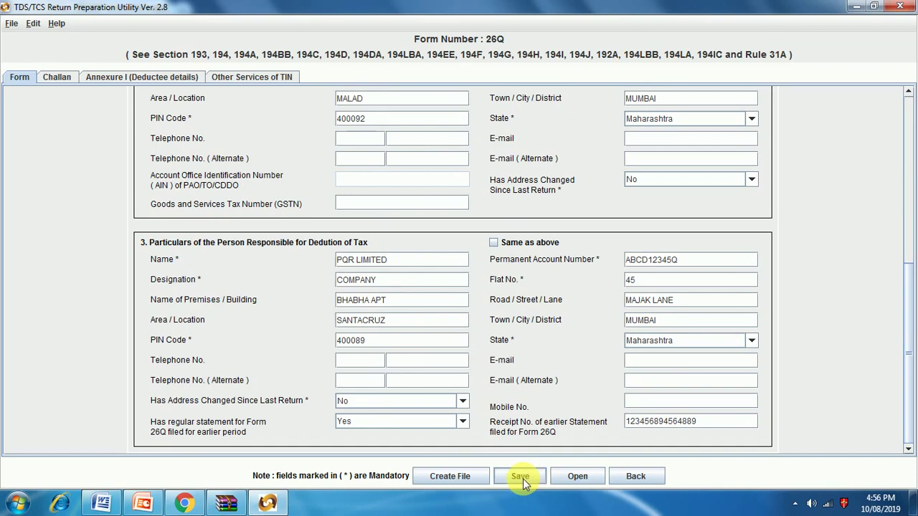
left_click(142, 76)
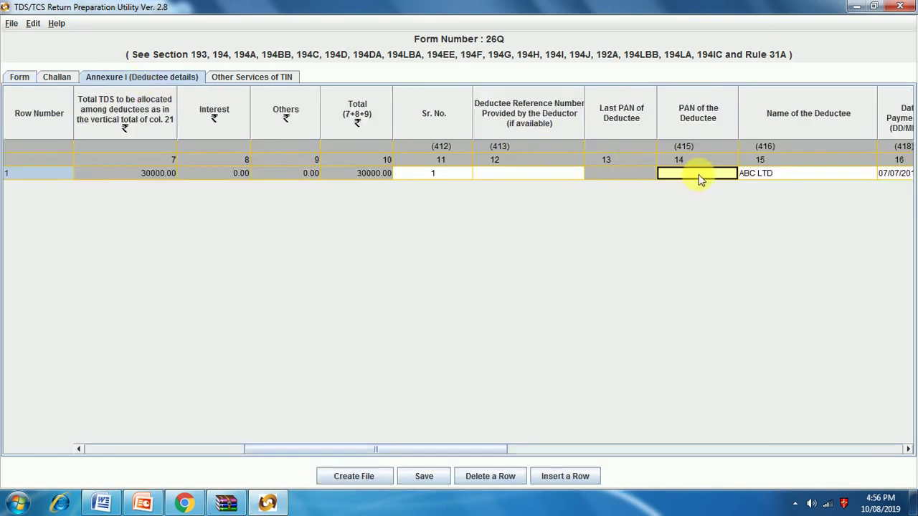
type("ABC")
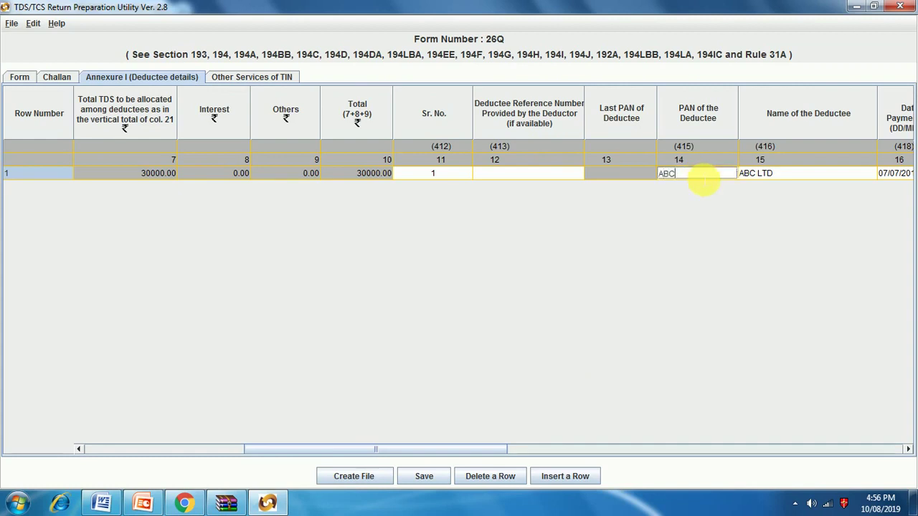
left_click(20, 76)
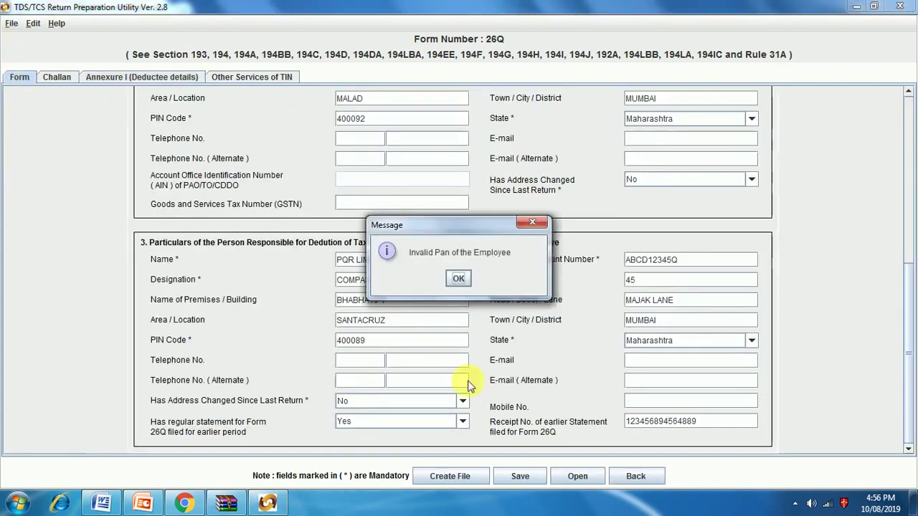
left_click(459, 278)
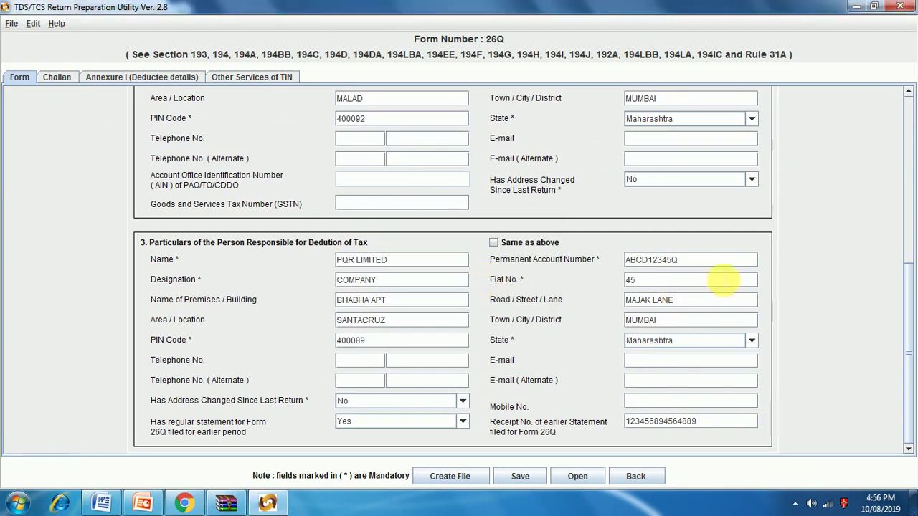
double_click(651, 260)
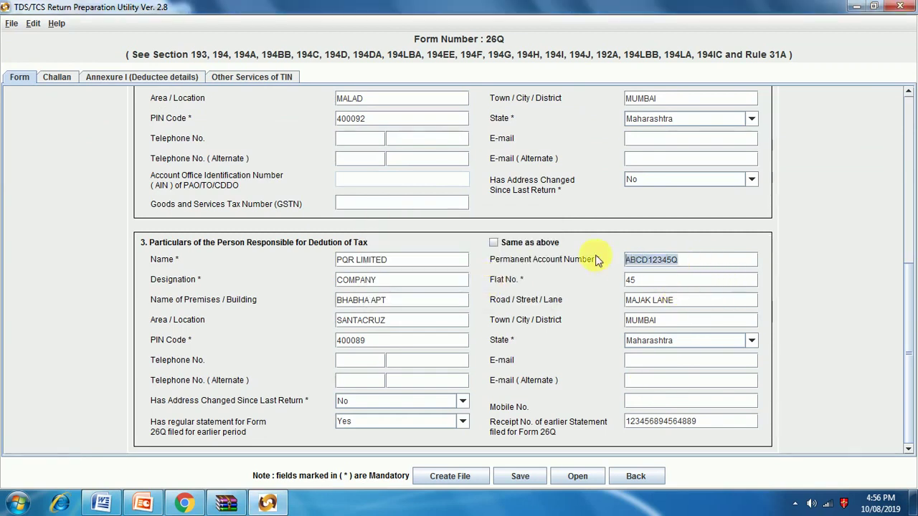
left_click(142, 77)
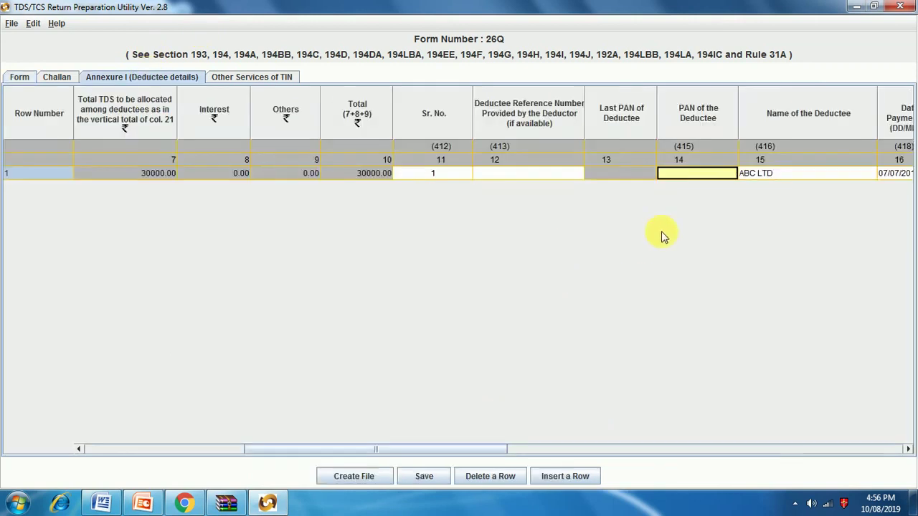
key("ctrl+v")
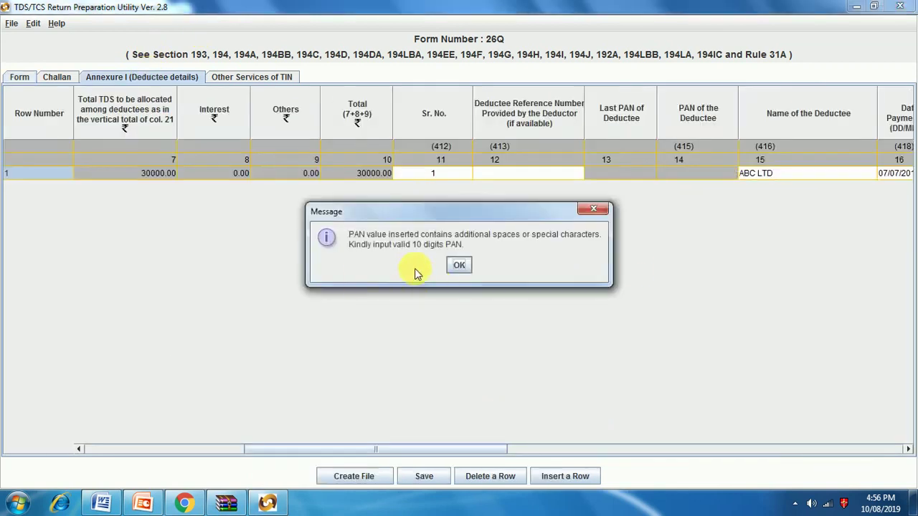
left_click(459, 265)
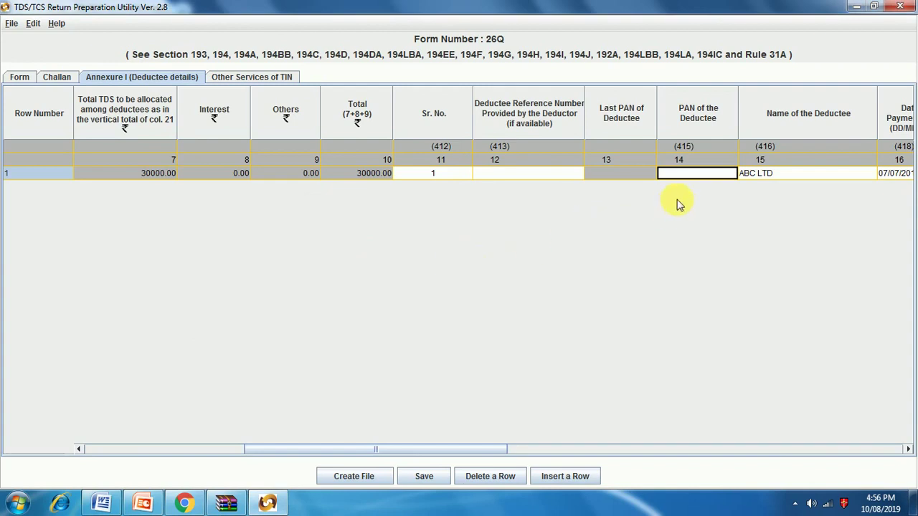
type("ABCK12345K")
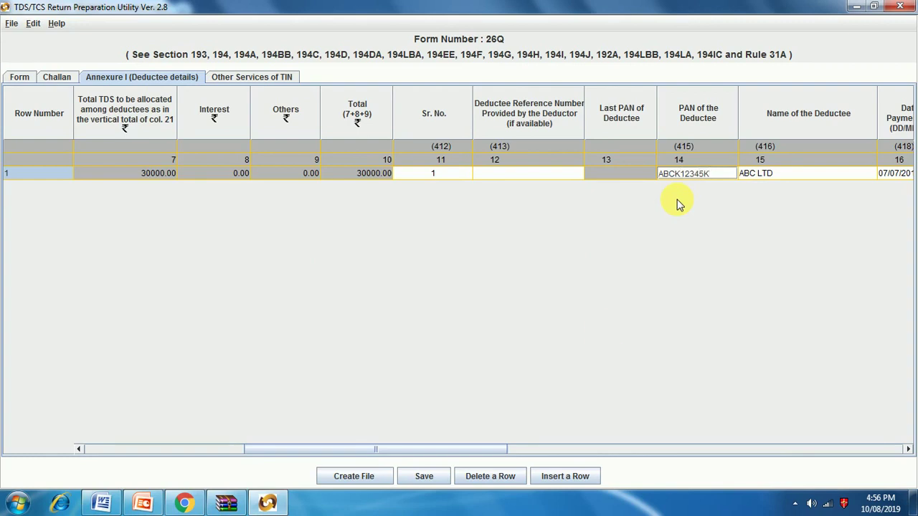
left_click(362, 478)
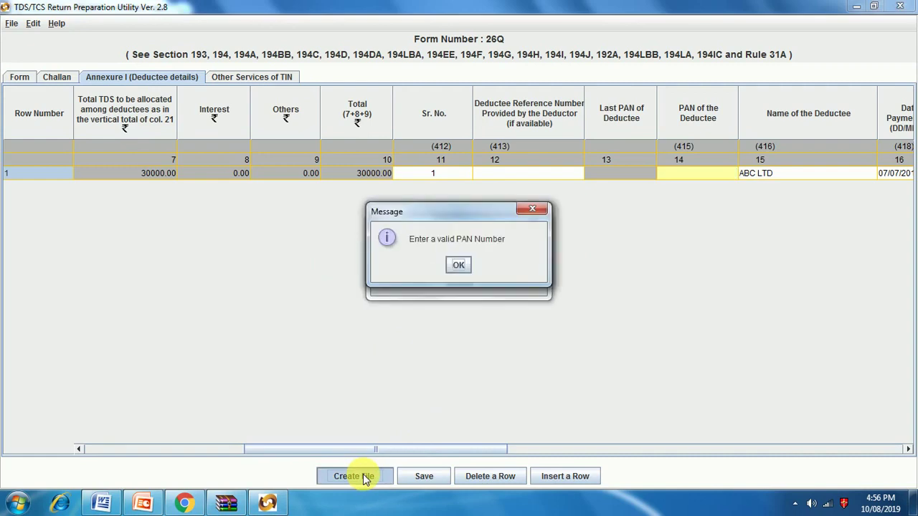
left_click(459, 266)
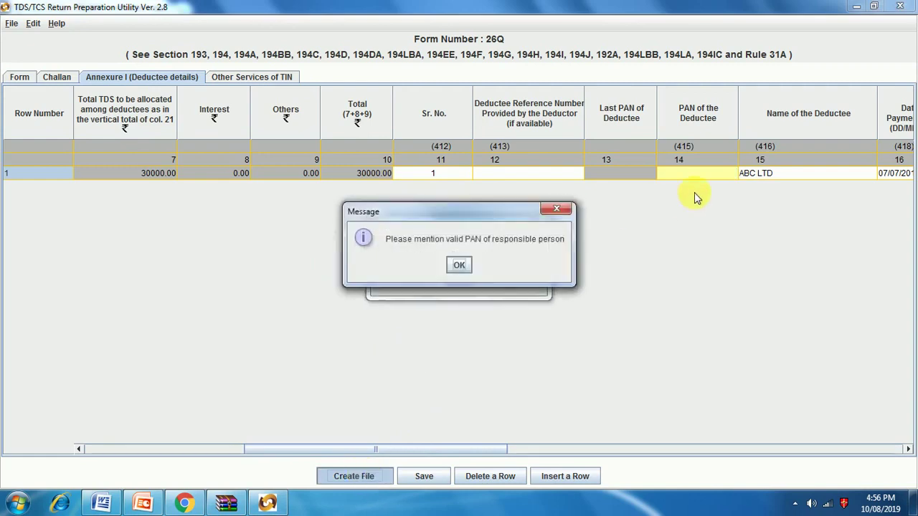
left_click(457, 264)
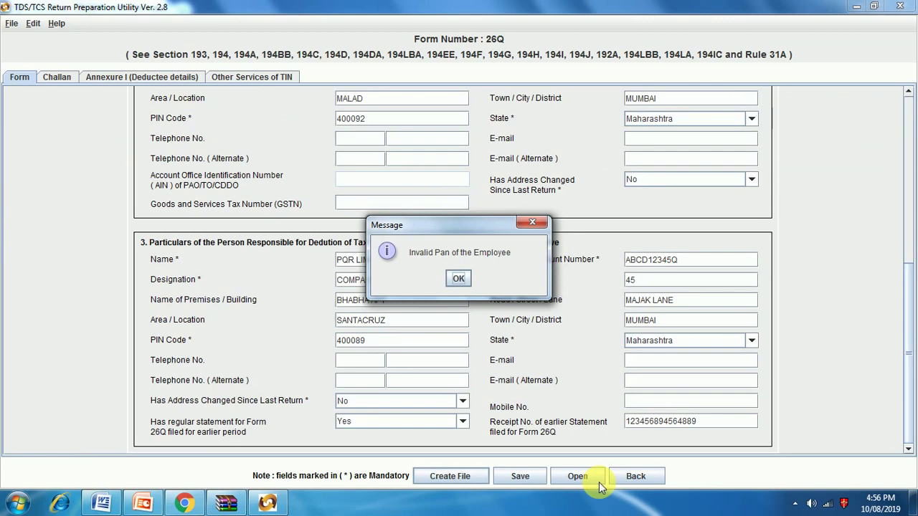
left_click(459, 278)
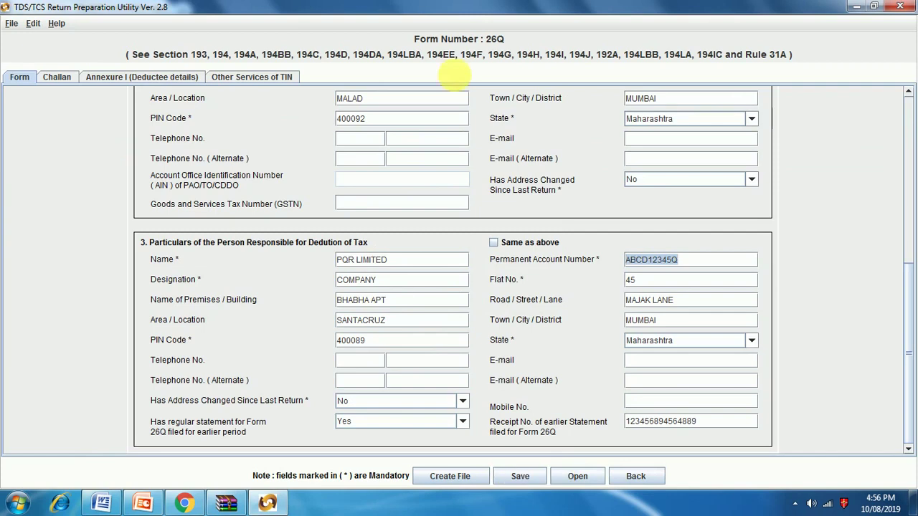
left_click(176, 77)
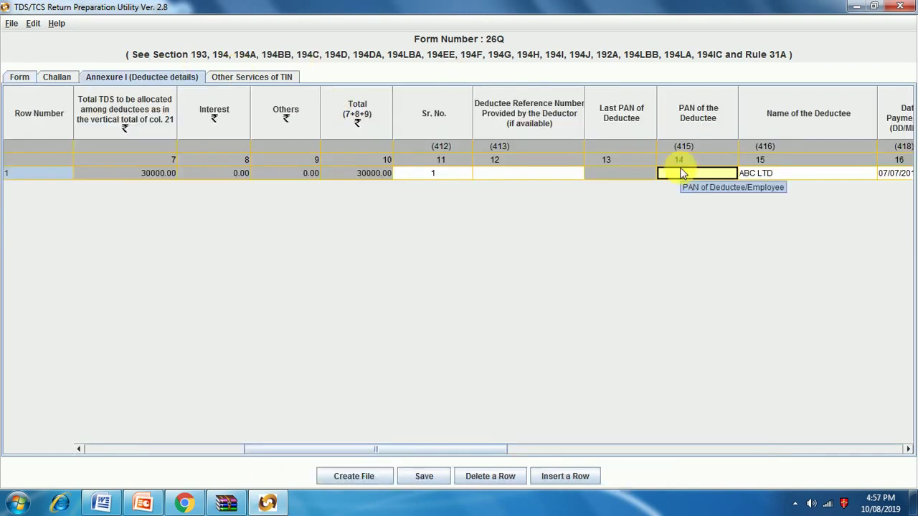
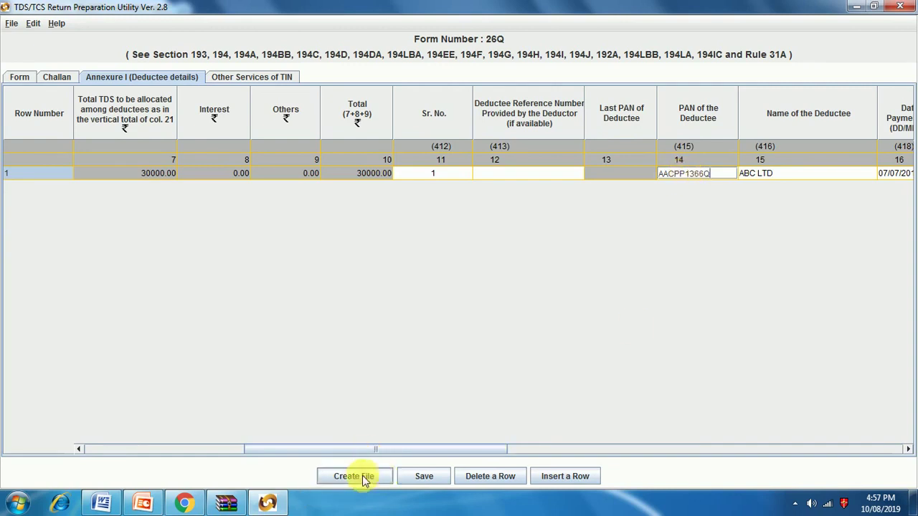
Step: Type a new deductee PAN and retry file creation, dismissing the PAN messages
left_click(369, 477)
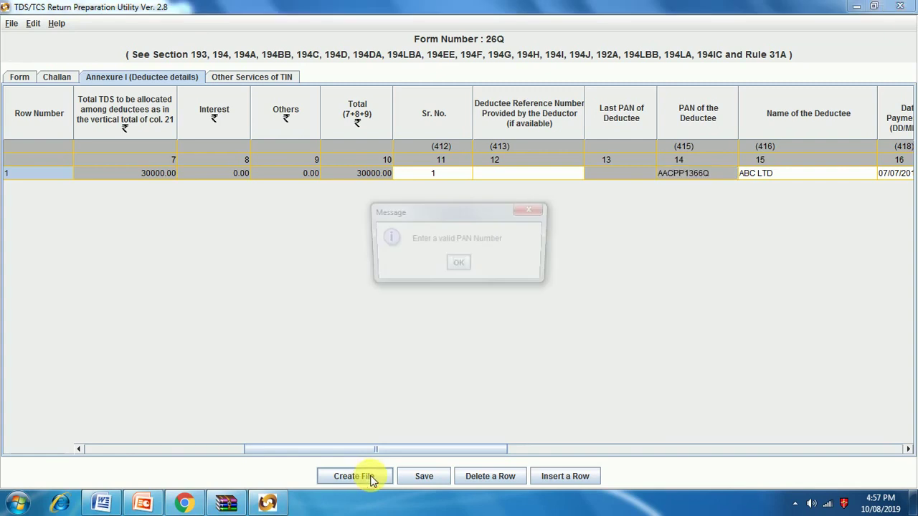
left_click(457, 264)
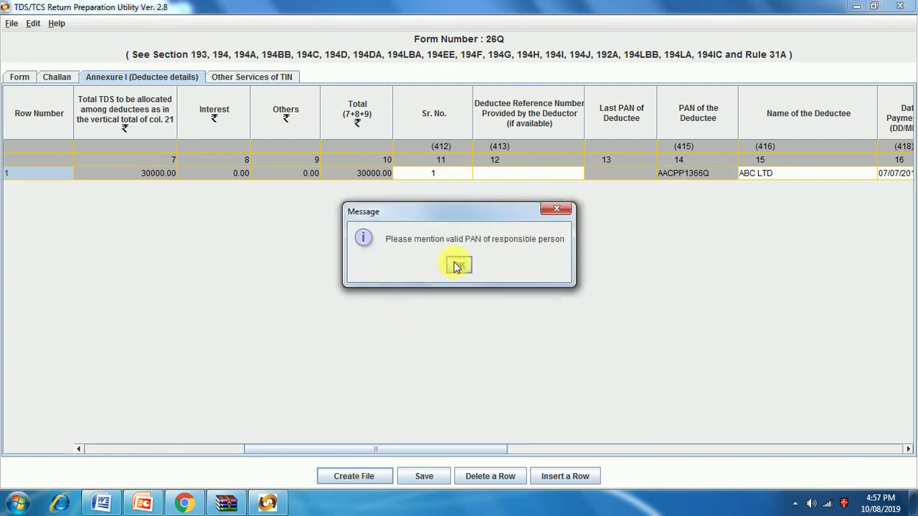
left_click(456, 267)
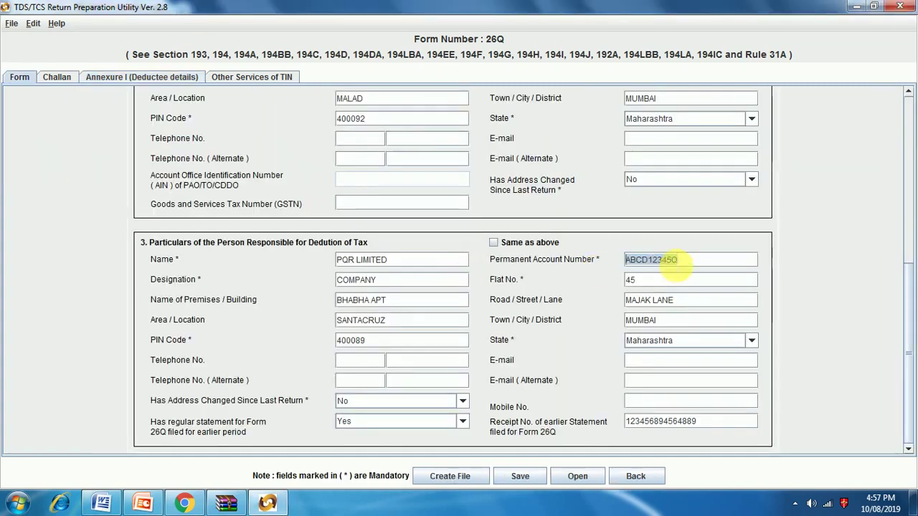
Step: Replace the responsible person's PAN, rename them ABC LTD, and retry file creation twice
key("BackSpace")
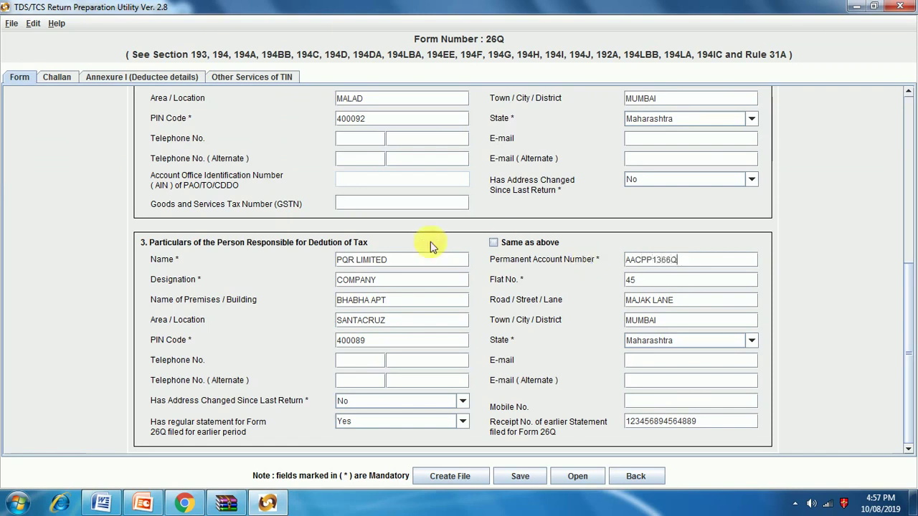
left_click(361, 261)
type("A")
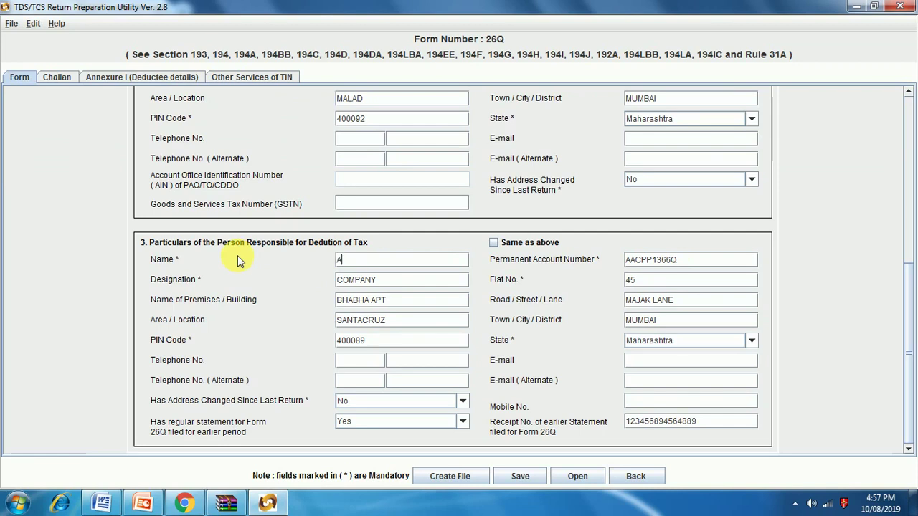
type("BC LTD")
left_click(441, 478)
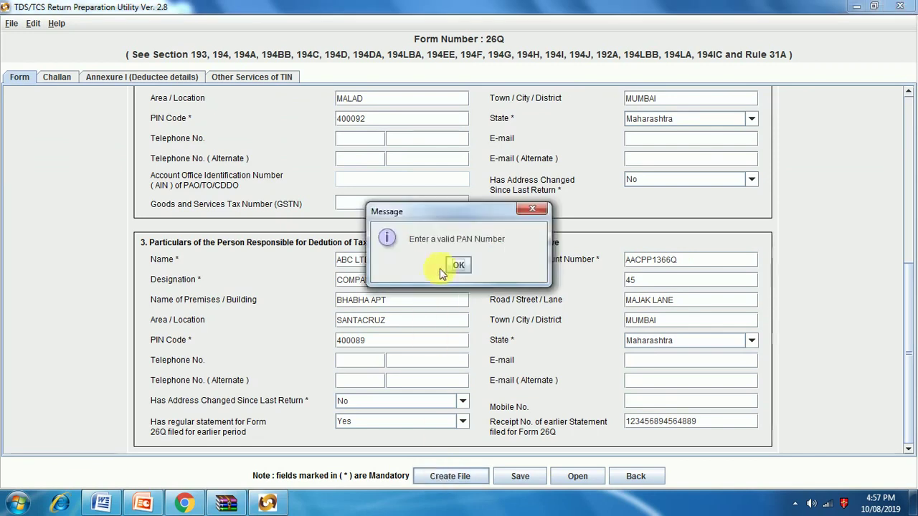
left_click(457, 268)
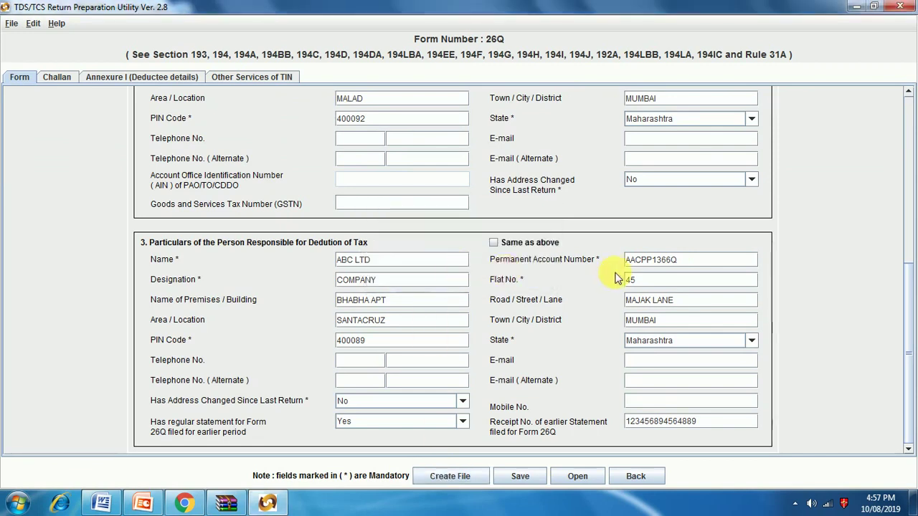
left_click(443, 479)
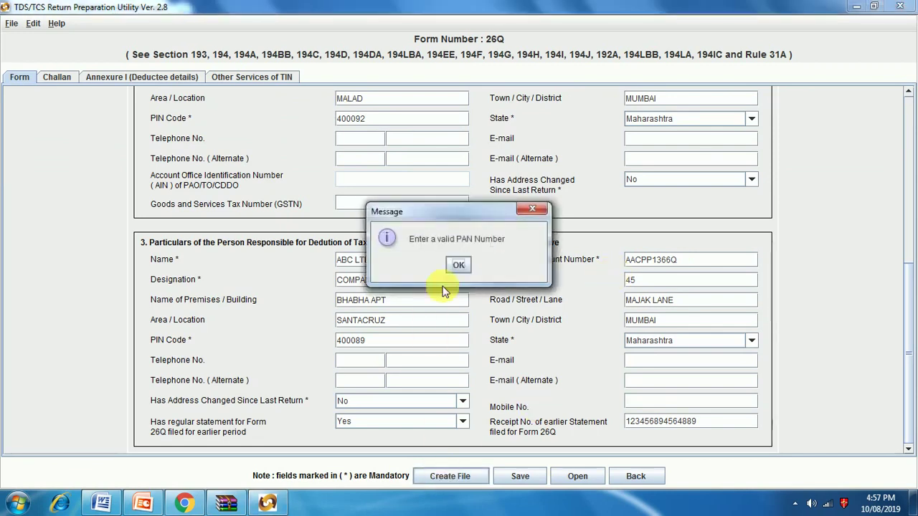
left_click(454, 267)
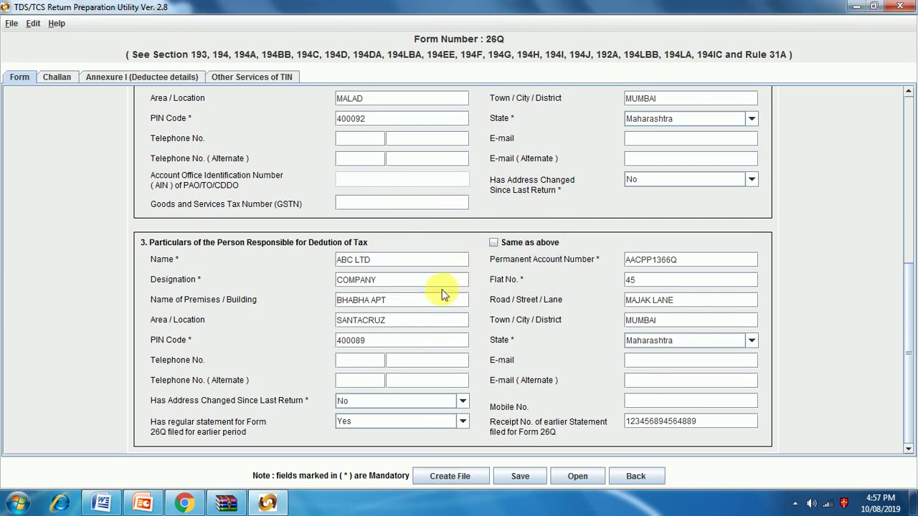
scroll(443, 294, "up", 3)
scroll(442, 298, "up", 5)
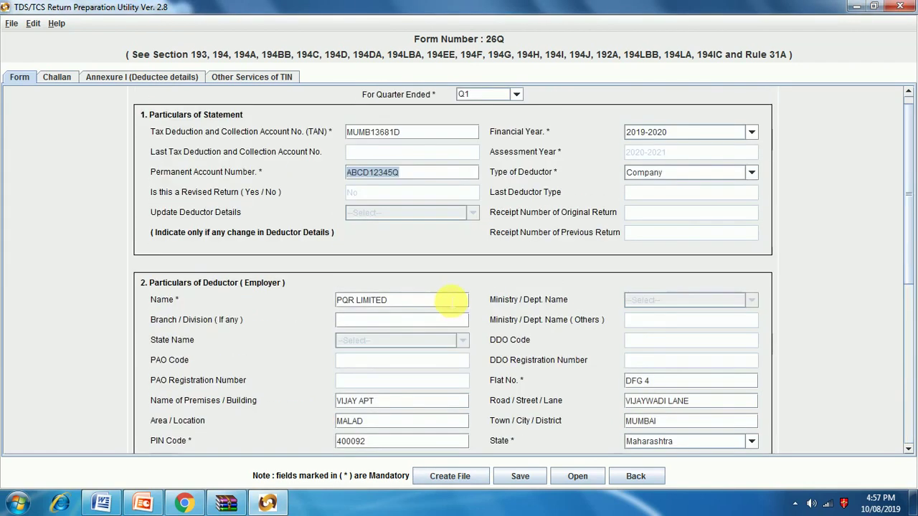
Step: Retype the deductor's PAN in the statement particulars, then retry file creation and dismiss the e-mail request
scroll(448, 297, "up", 1)
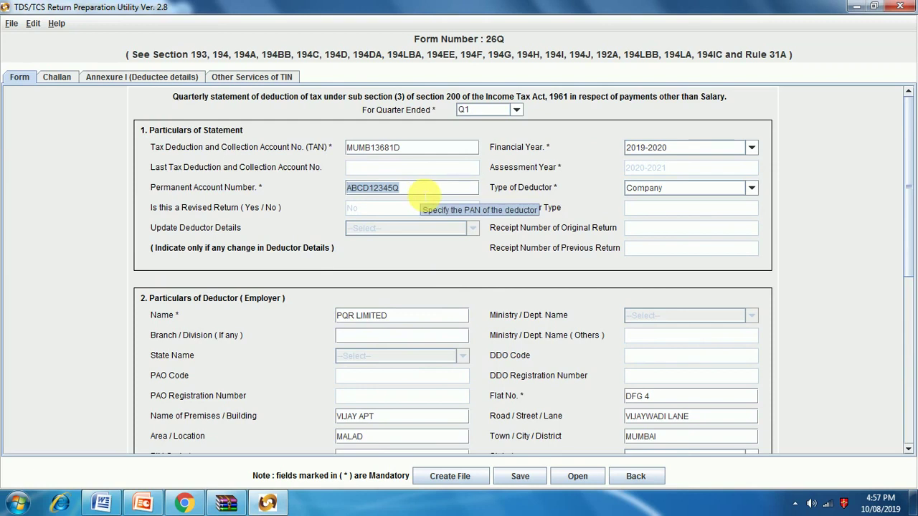
key("BackSpace")
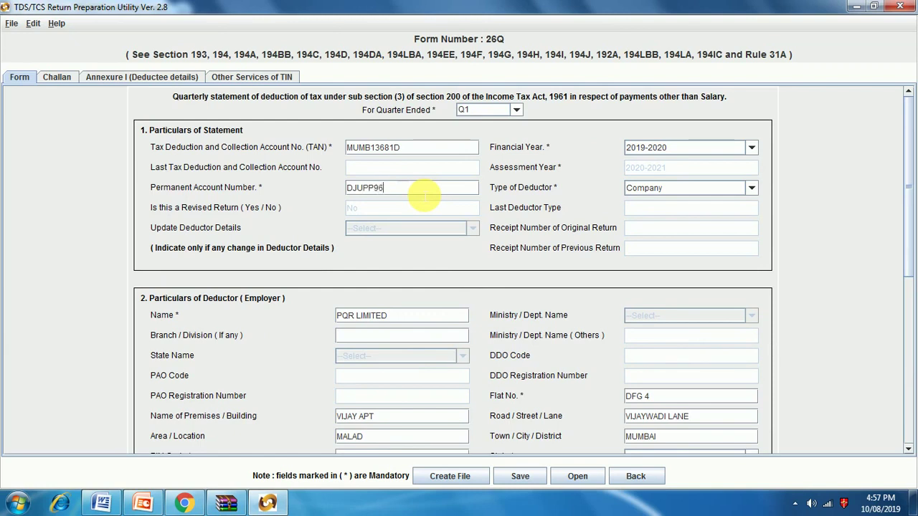
type("R")
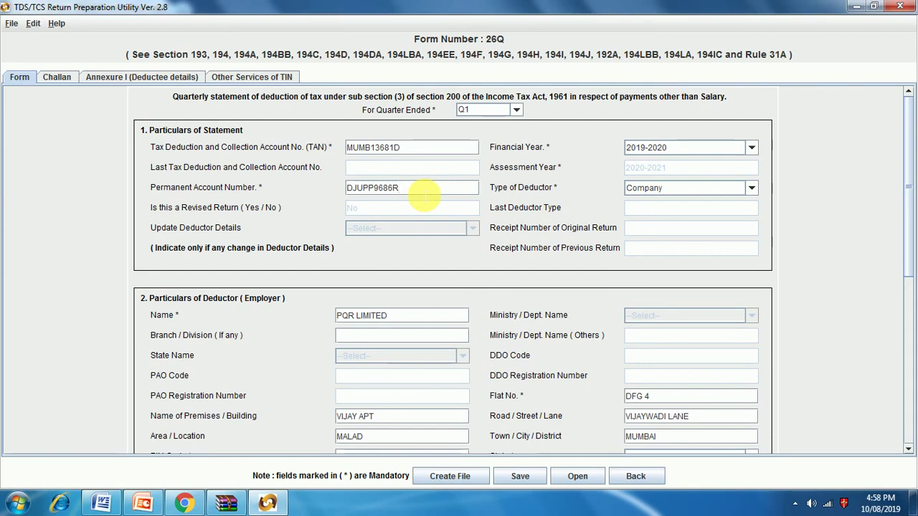
left_click(470, 479)
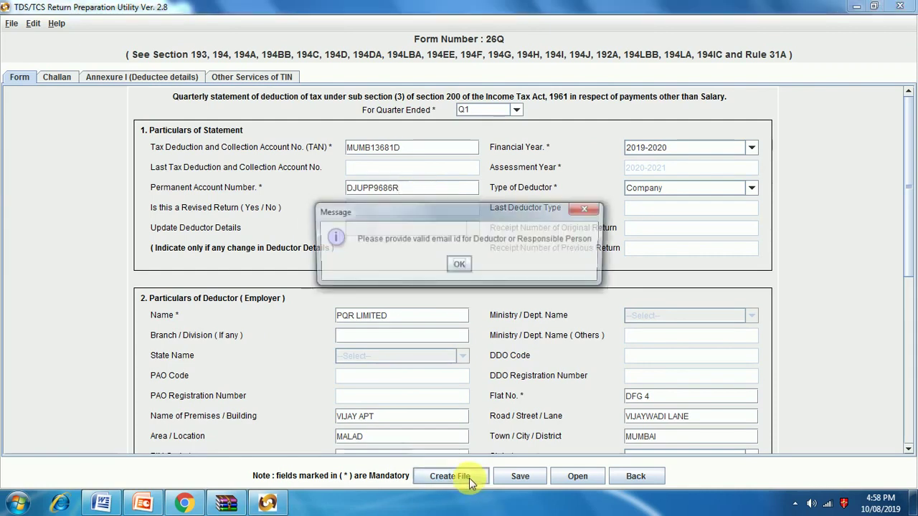
left_click(459, 267)
Step: Type the deductor's e-mail address into the section 2 E-mail field, correcting a typo
scroll(458, 335, "down", 5)
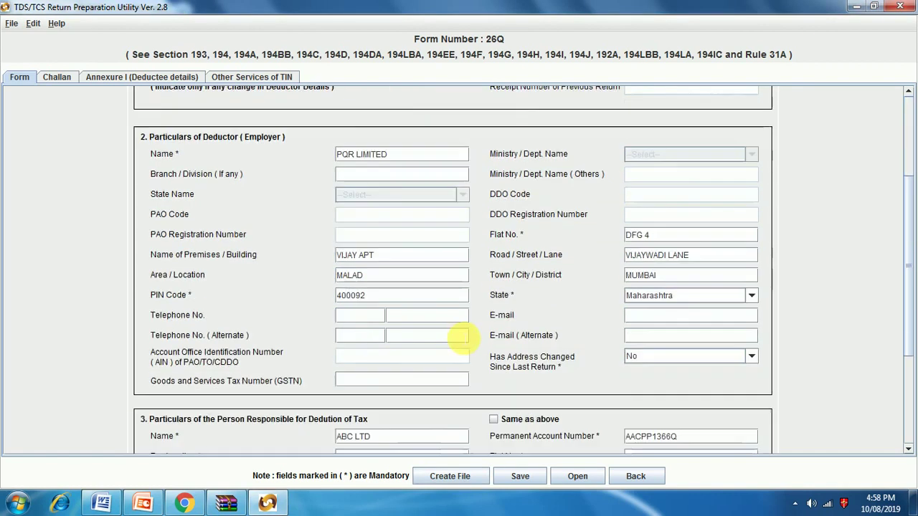
scroll(461, 341, "up", 5)
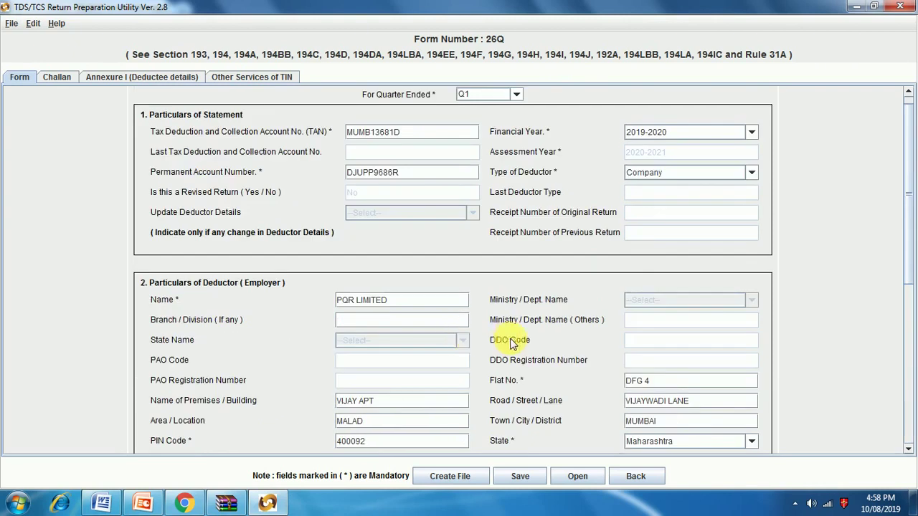
scroll(645, 333, "down", 3)
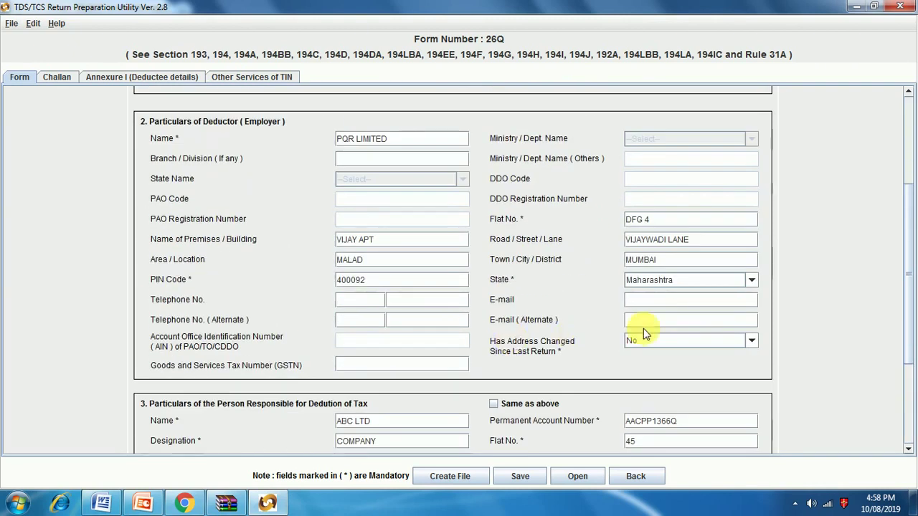
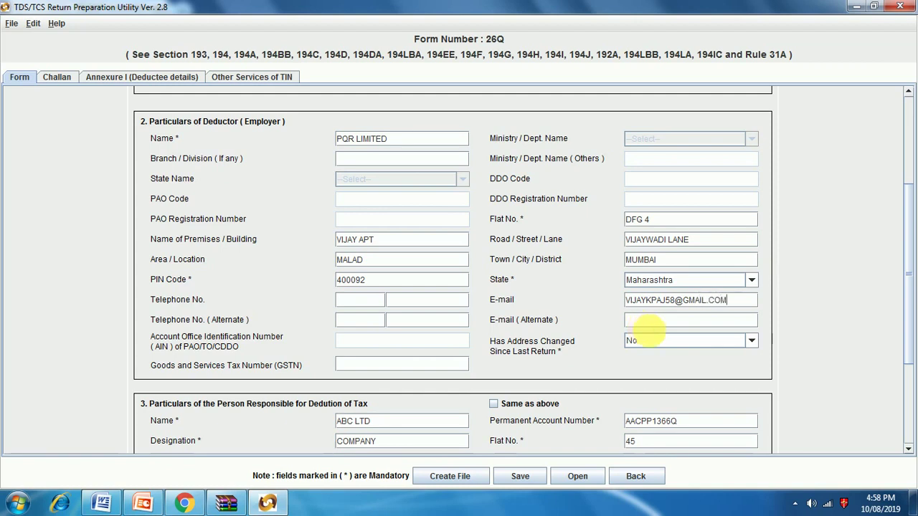
Step: Enter the responsible person's e-mail and mobile number, retrying file creation after the mobile warning
scroll(644, 333, "down", 5)
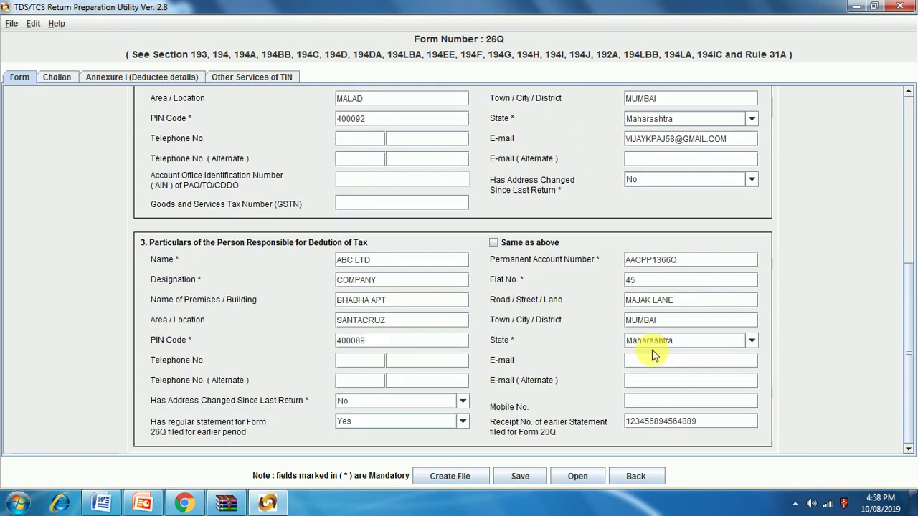
left_click(652, 363)
type("ABC@GMAIL.COM")
left_click(447, 477)
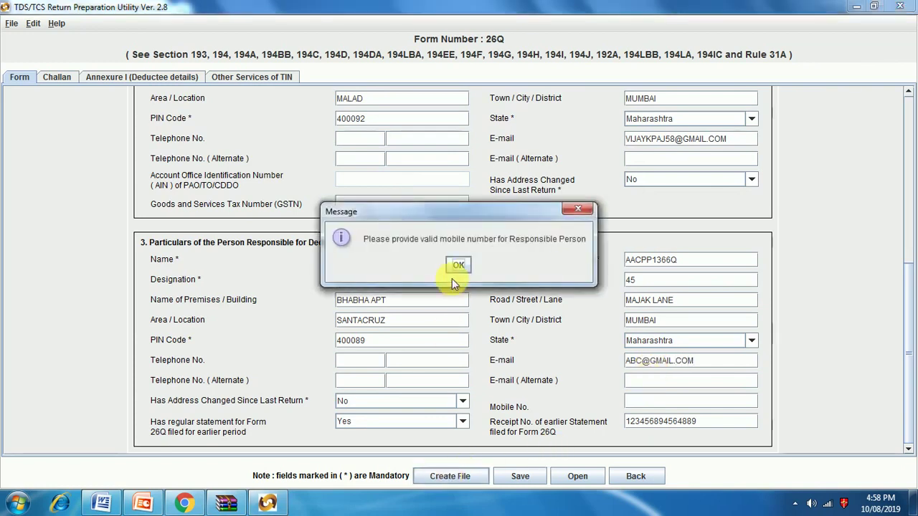
left_click(458, 266)
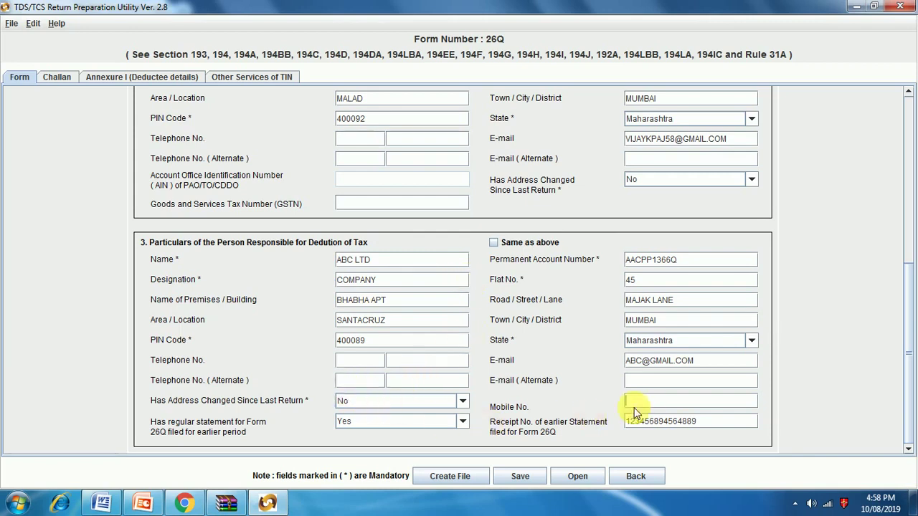
left_click(449, 476)
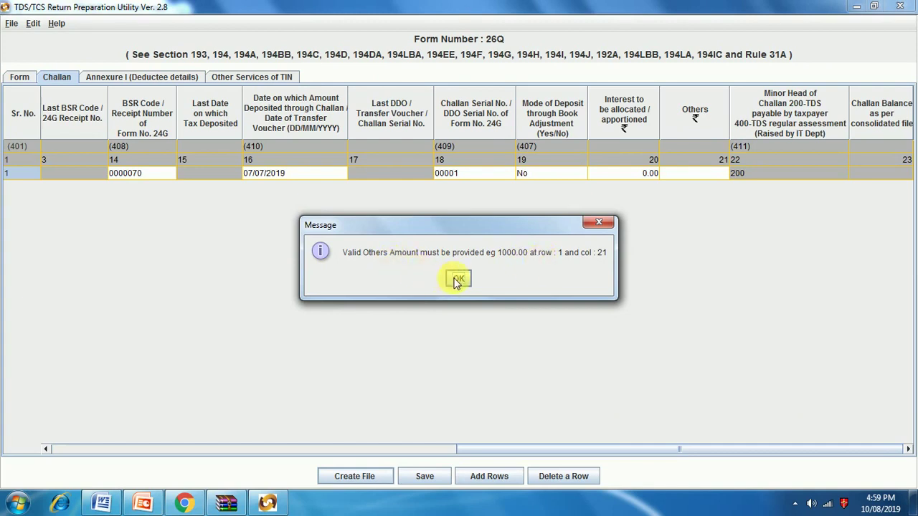
Step: Set challan row 1's Others amount to 0 and run Create File again
left_click(458, 281)
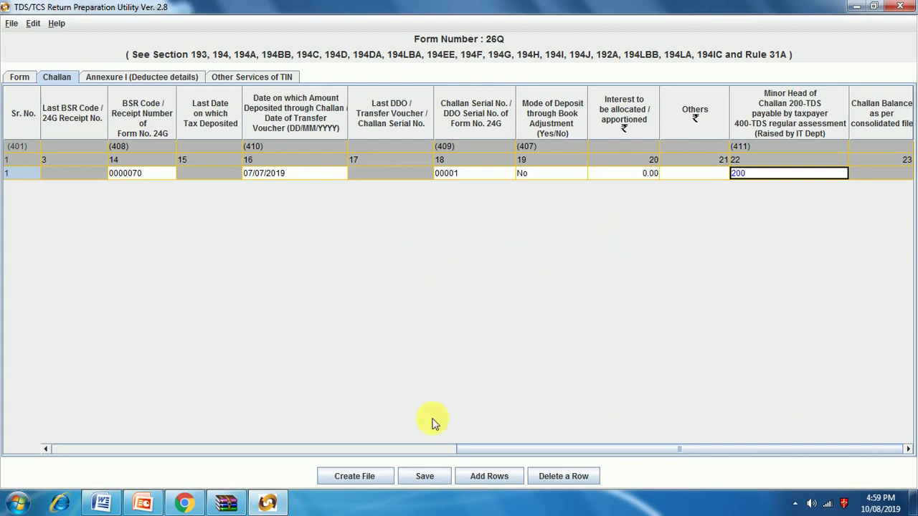
left_click_drag(473, 449, 44, 450)
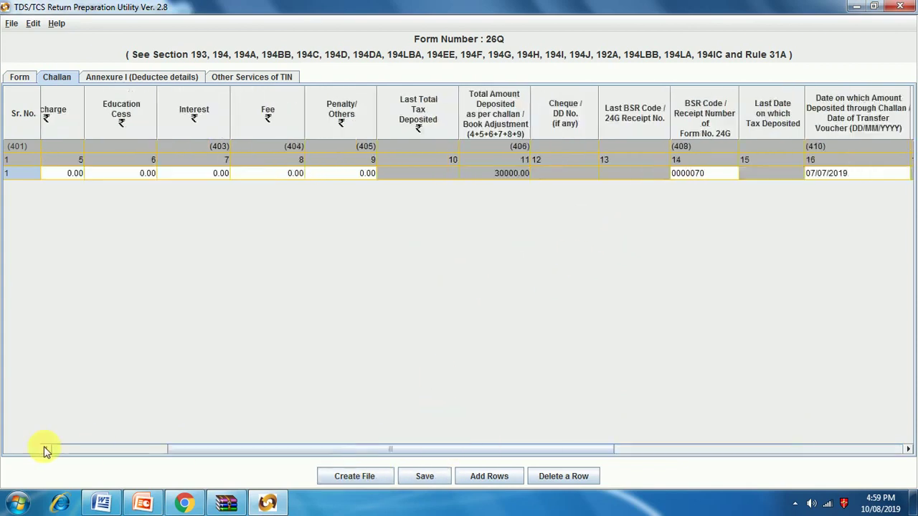
left_click(44, 450)
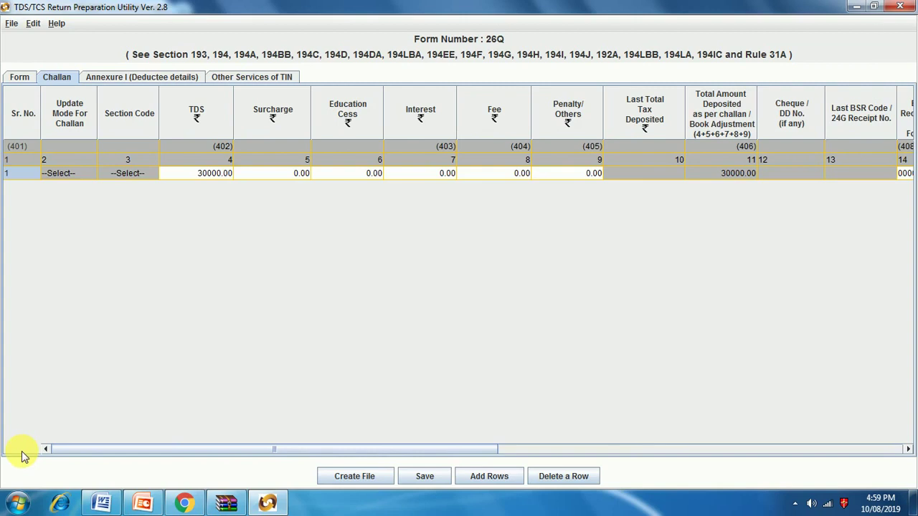
left_click(375, 477)
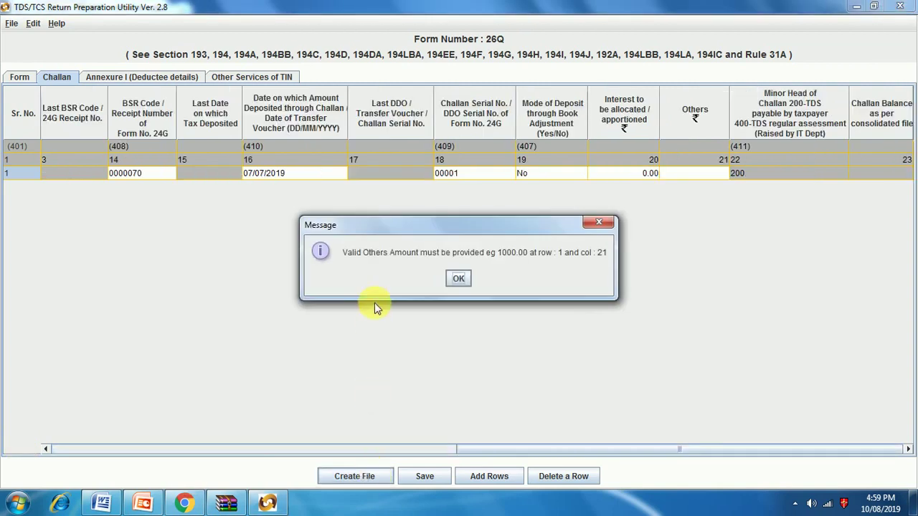
left_click(459, 282)
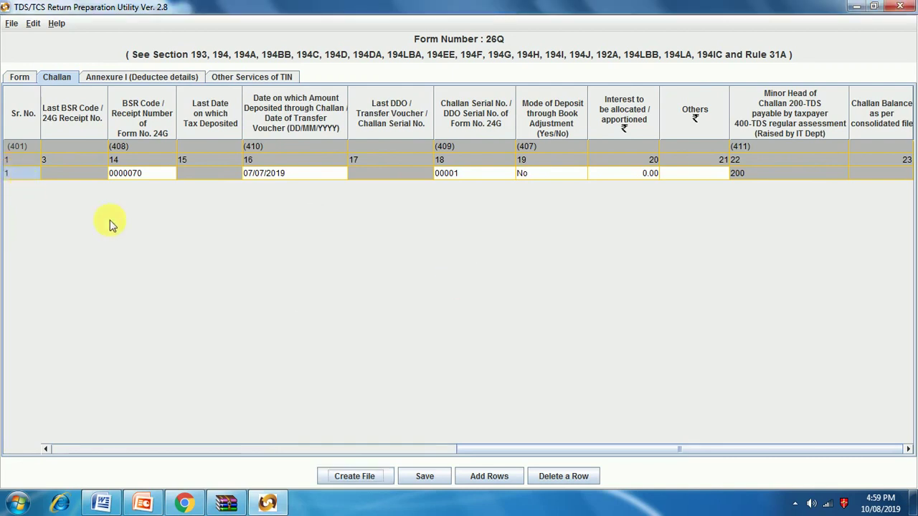
left_click(25, 182)
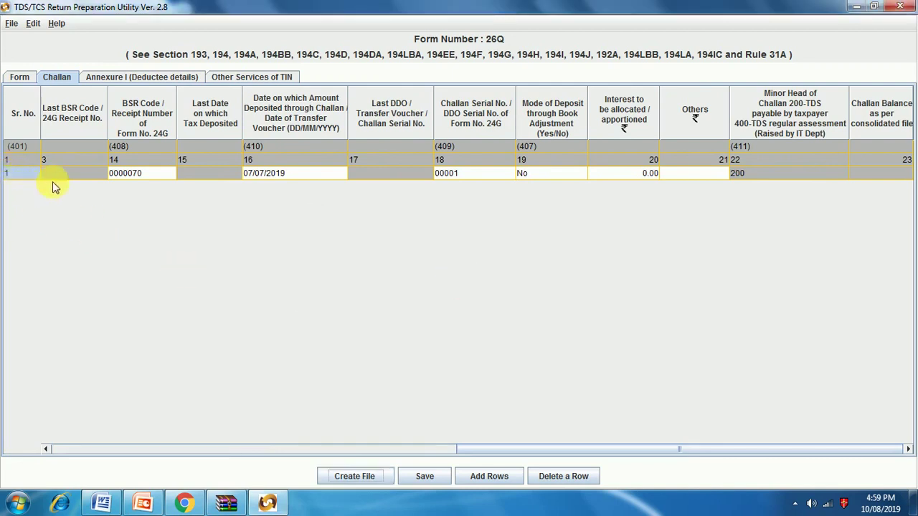
left_click(706, 175)
type("0")
key("Tab")
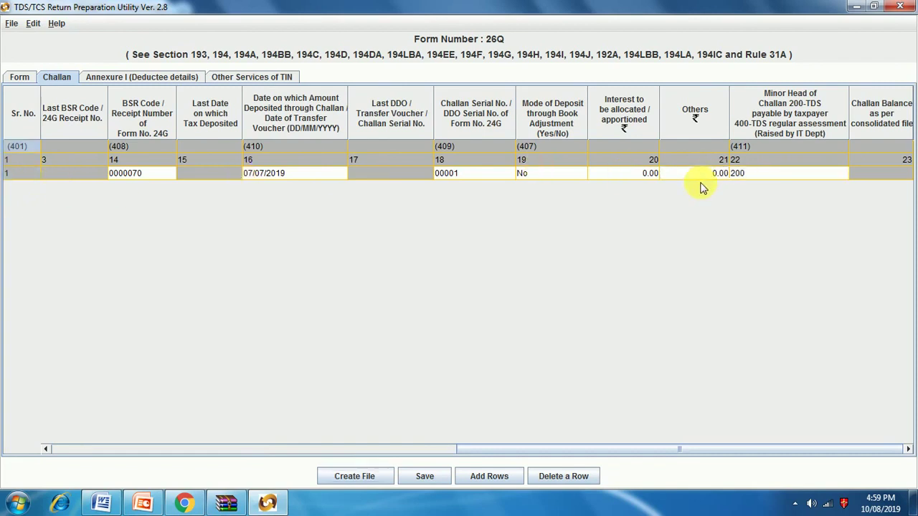
left_click(350, 478)
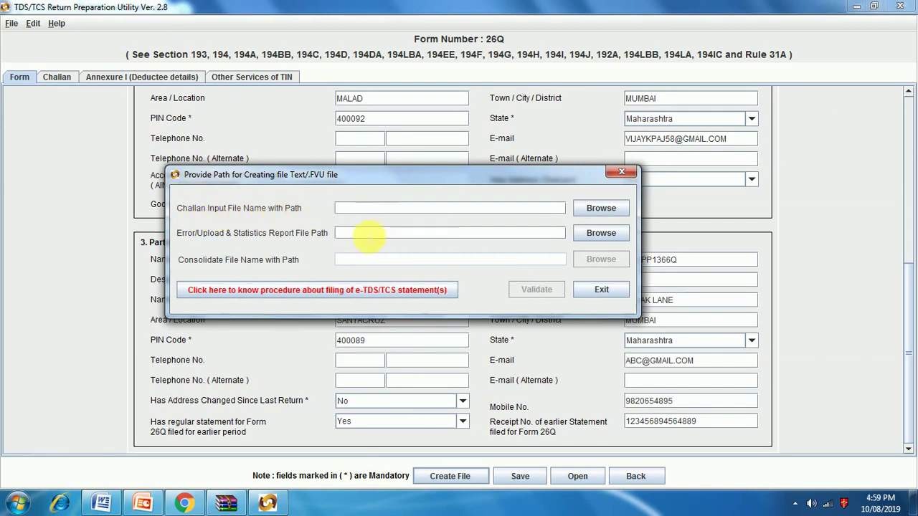
Step: In a new browser tab, search Google for 'challan input file name with path'
left_click(184, 504)
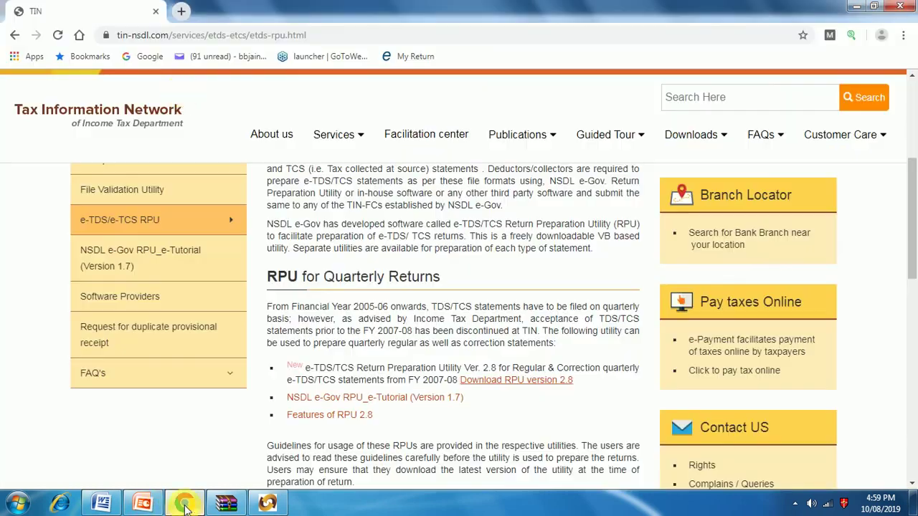
left_click(181, 11)
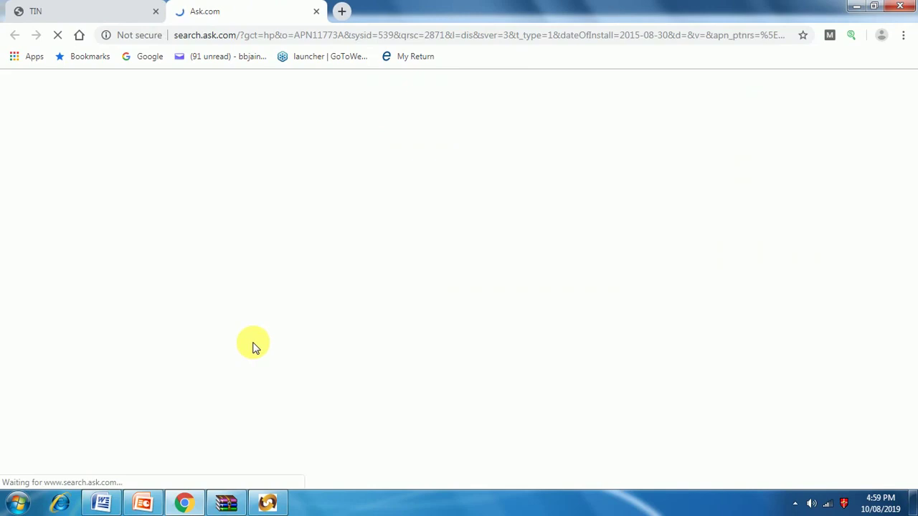
left_click(136, 58)
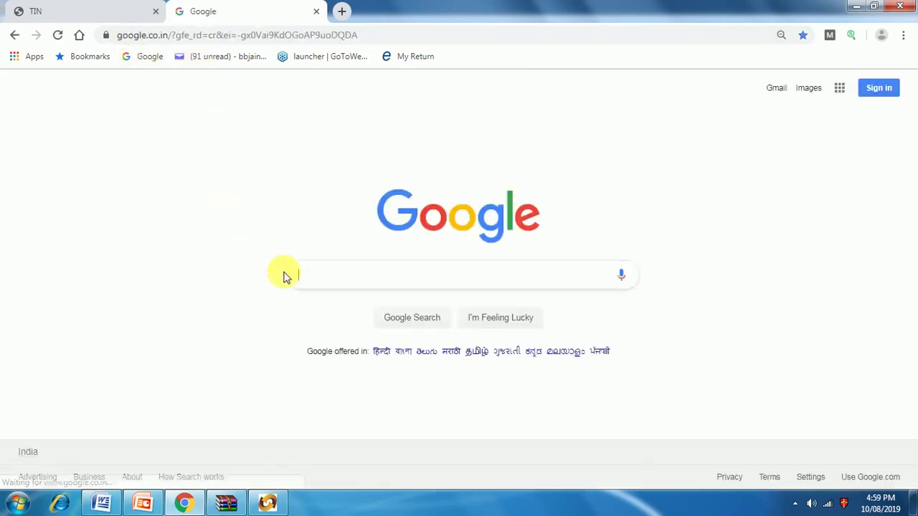
left_click(320, 278)
type("CHA")
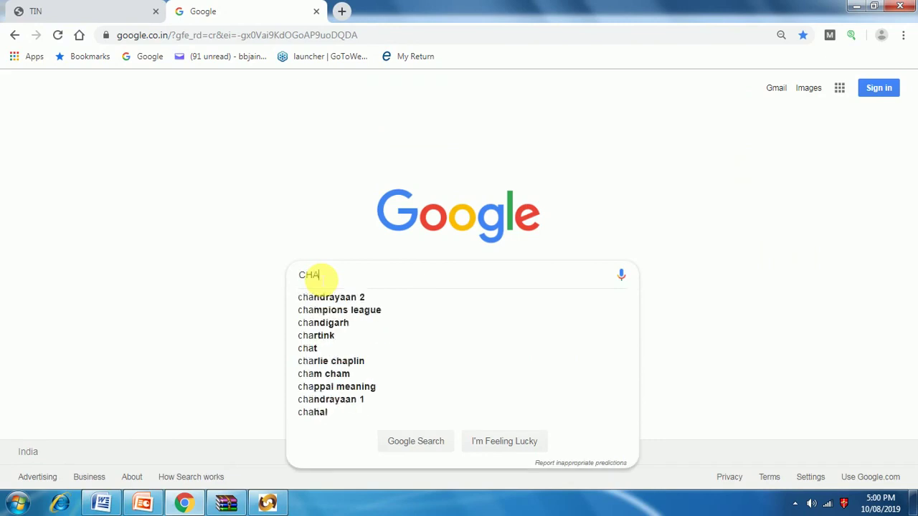
type("LLAN")
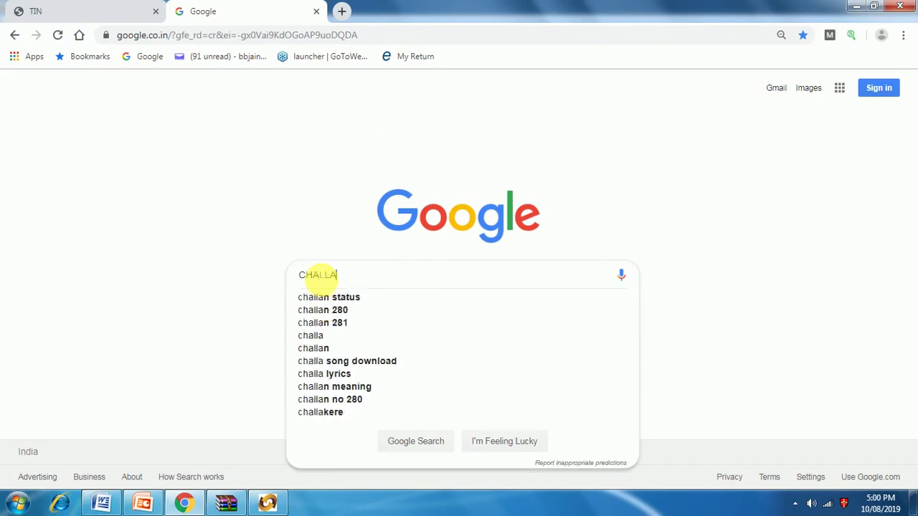
type(" IN")
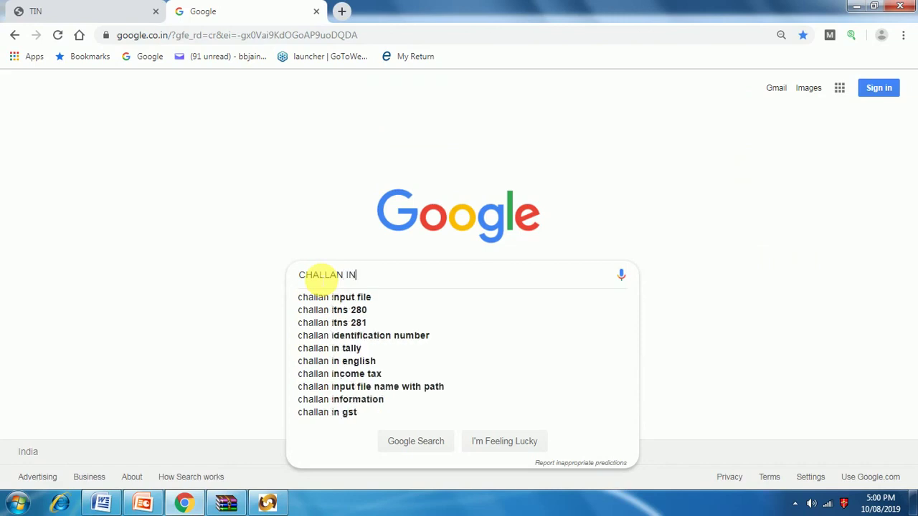
type("PU")
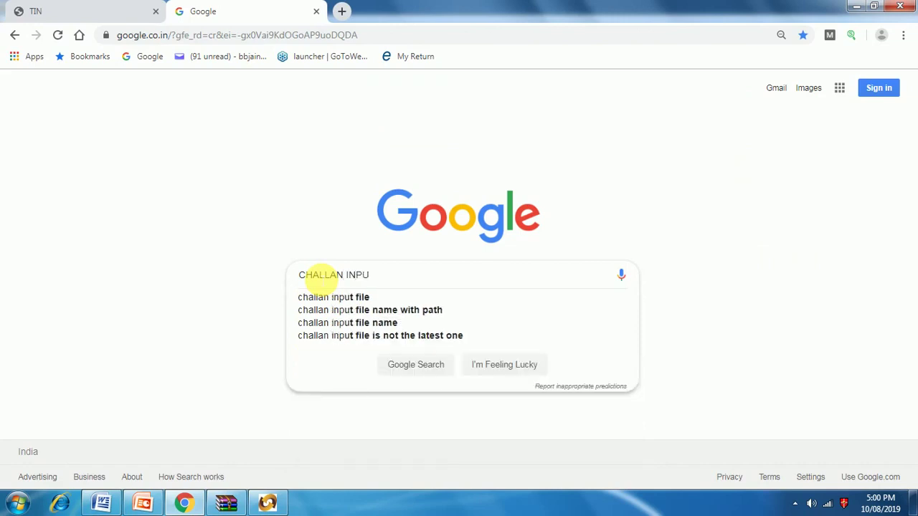
key("Down")
key("Down")
key("Return")
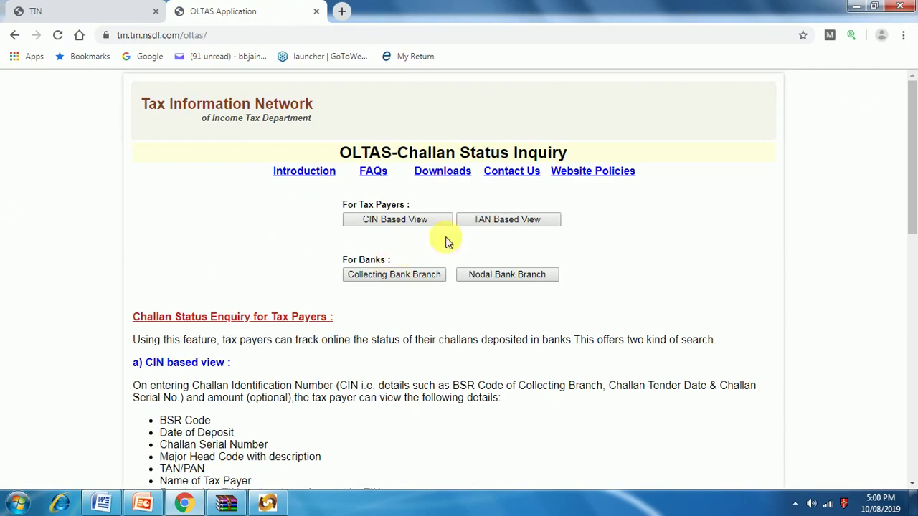
Step: Open OLTAS's CIN Based View challan status form, then minimize the browser back to RPU
scroll(274, 367, "down", 1)
scroll(274, 367, "down", 3)
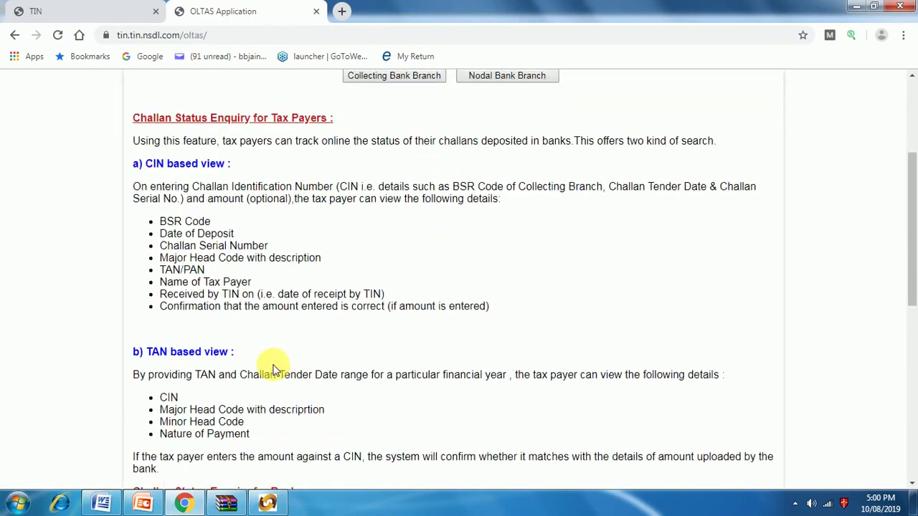
scroll(273, 369, "up", 3)
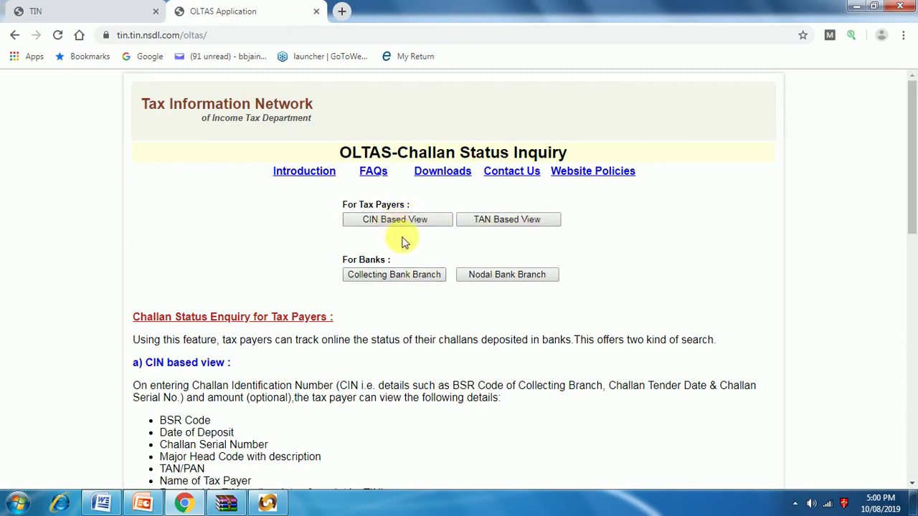
scroll(222, 391, "down", 3)
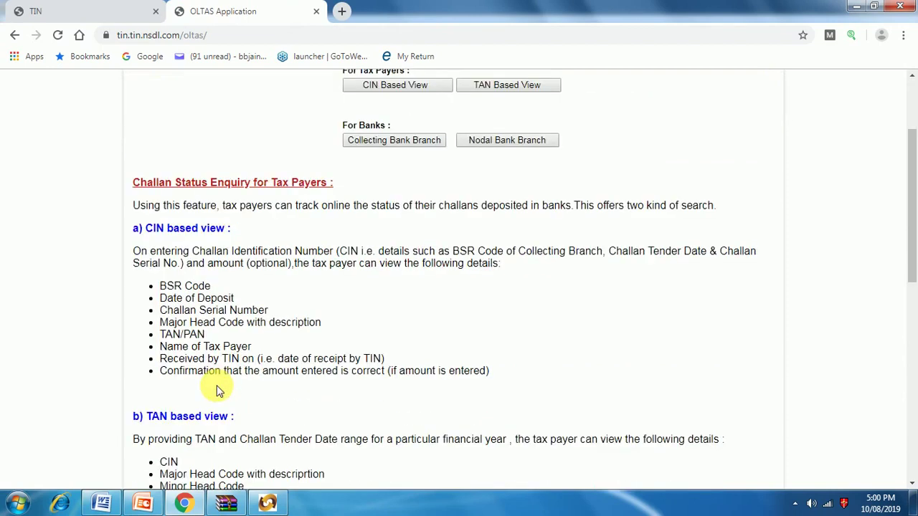
scroll(218, 412, "down", 4)
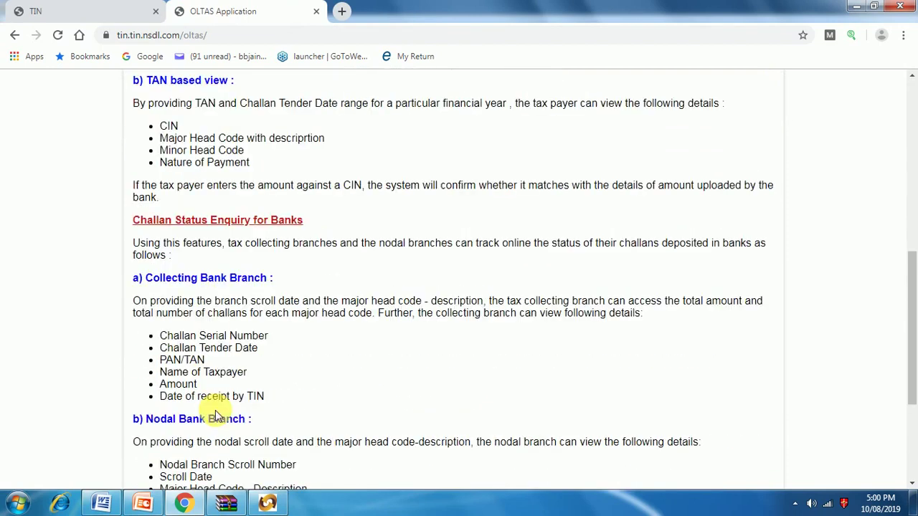
scroll(237, 416, "down", 1)
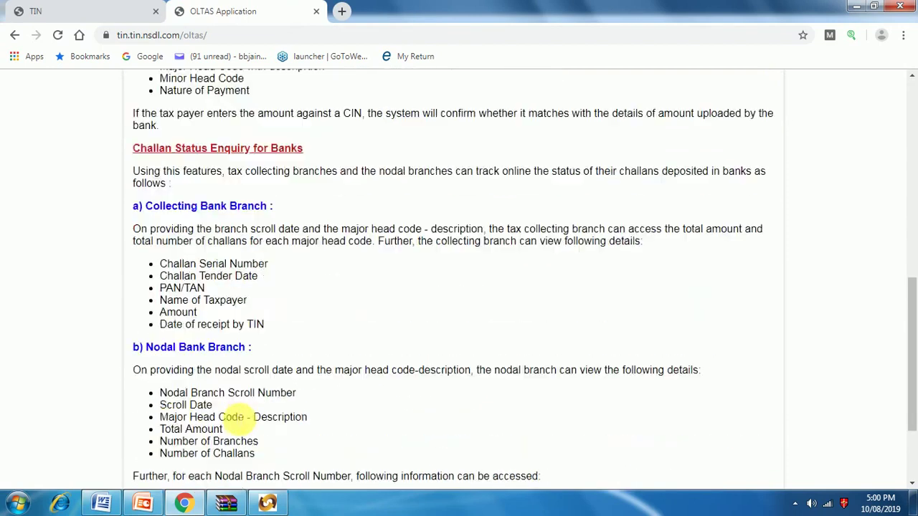
scroll(236, 420, "down", 2)
scroll(416, 289, "up", 12)
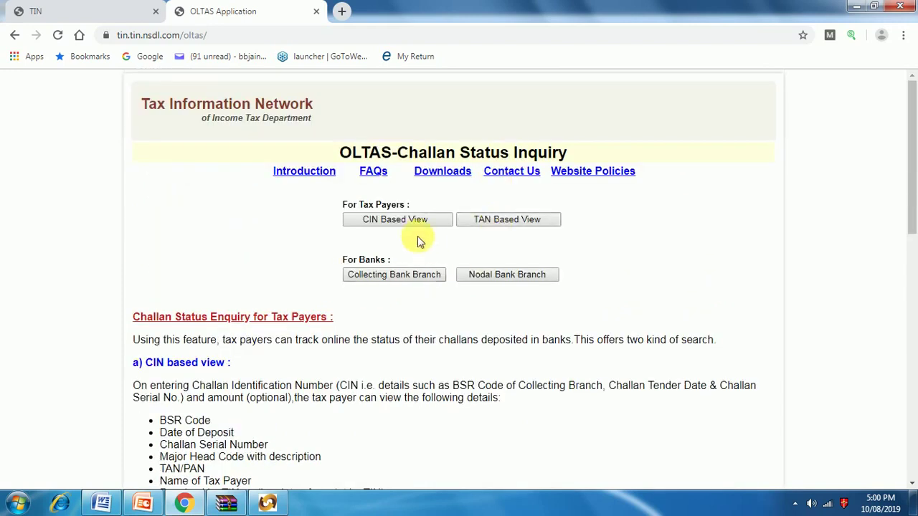
left_click(405, 222)
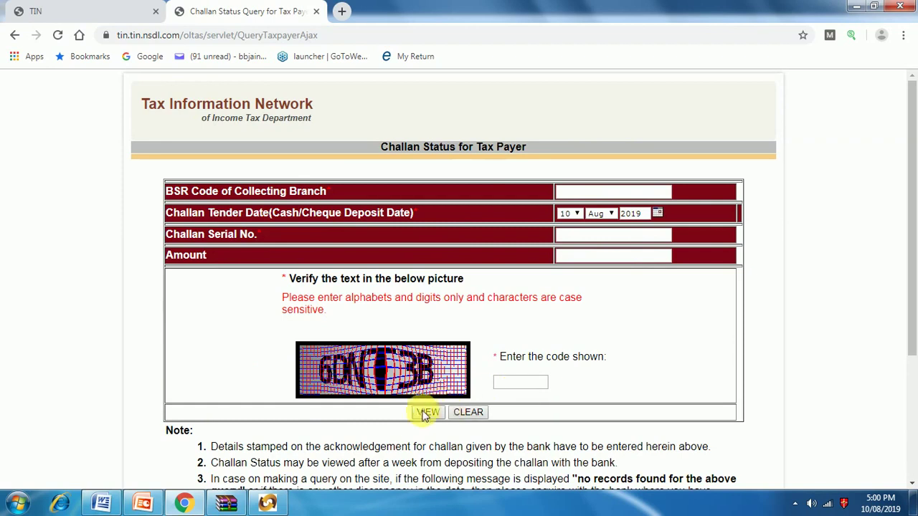
left_click(855, 8)
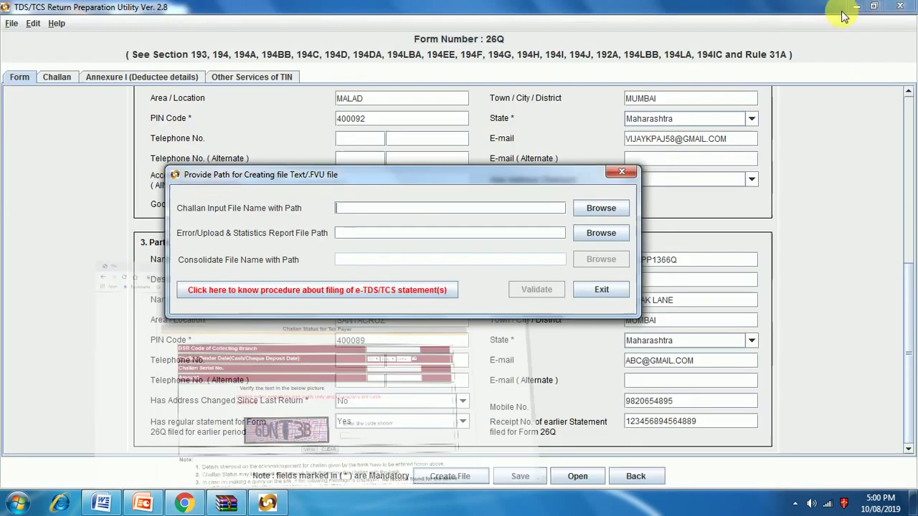
Step: Browse the challan-file dialog to the dipti folder on Local Disk (C:)
left_click(582, 208)
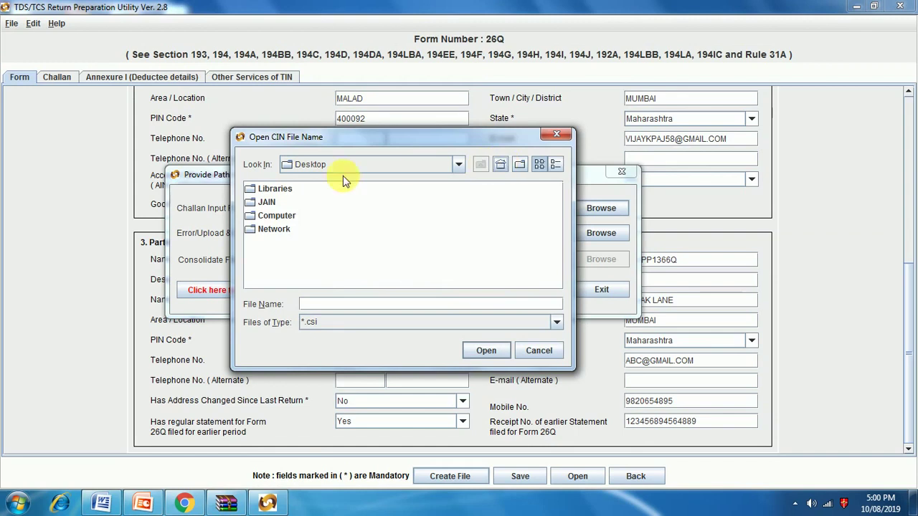
double_click(267, 215)
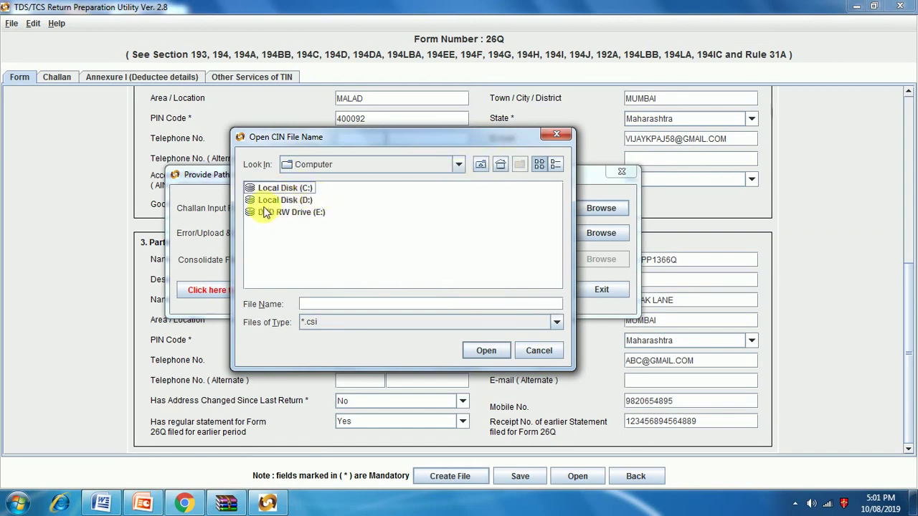
left_click(280, 188)
double_click(283, 188)
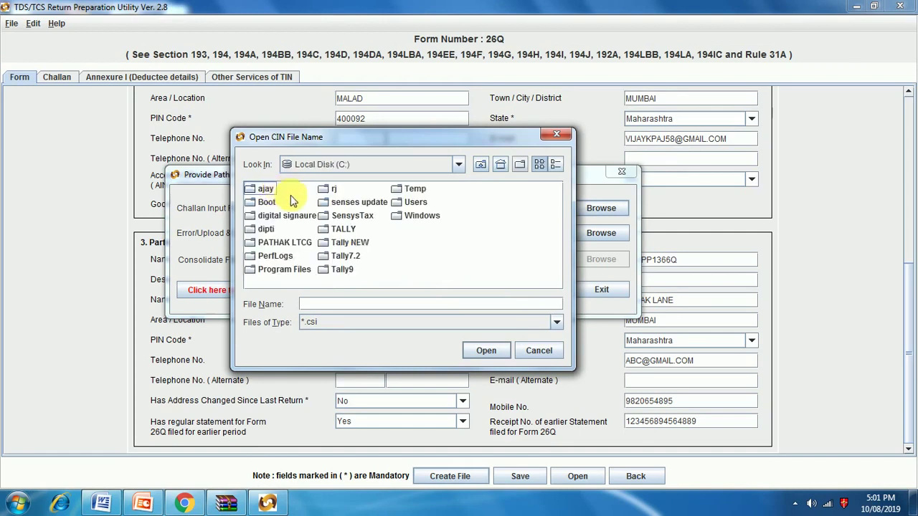
left_click(276, 228)
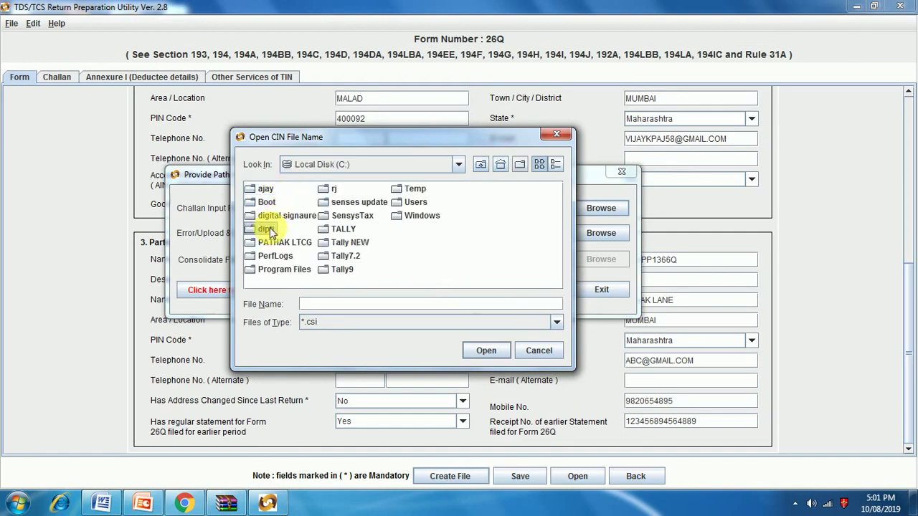
left_click(478, 351)
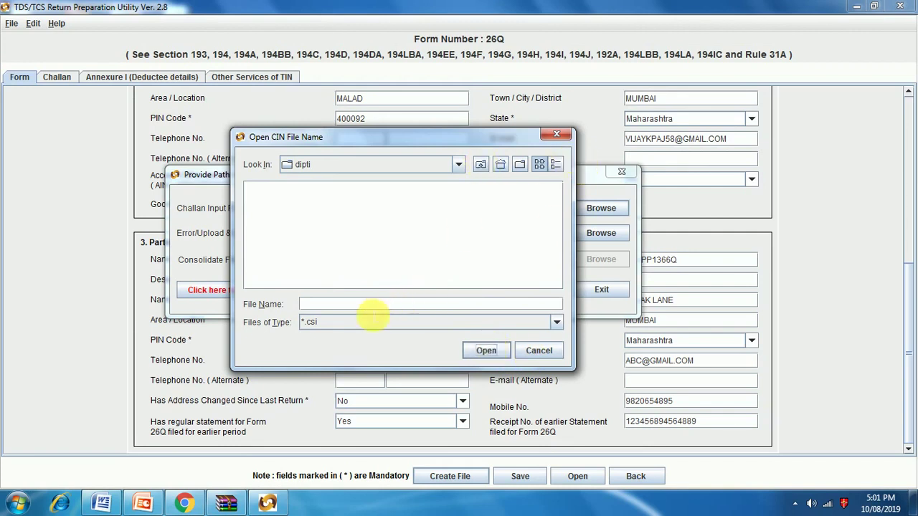
left_click(500, 164)
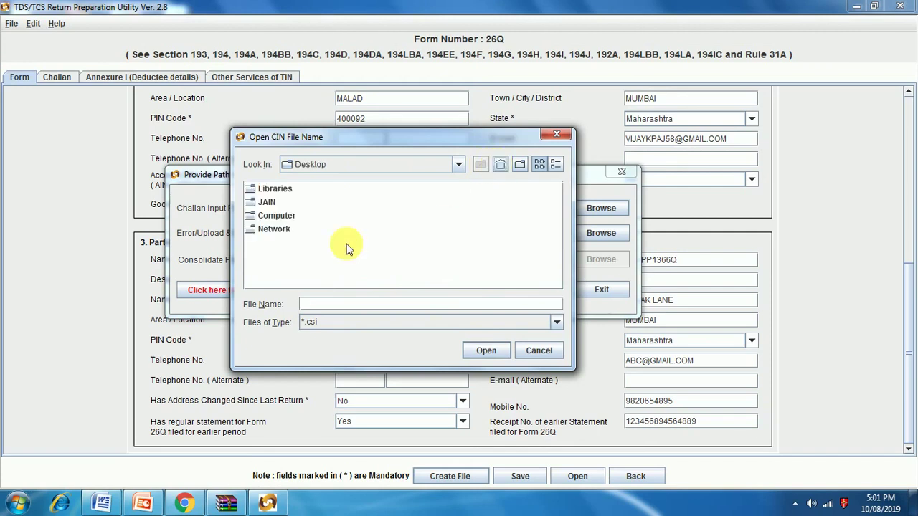
double_click(277, 216)
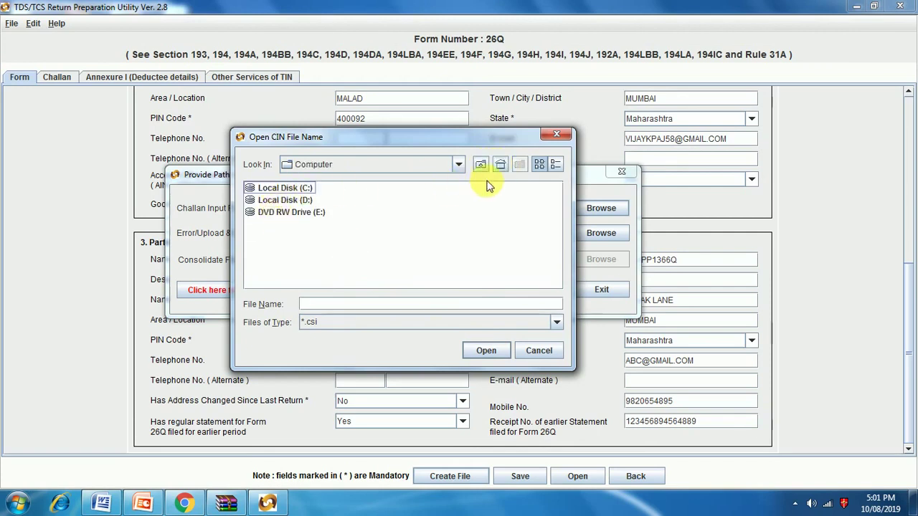
left_click(501, 164)
double_click(266, 202)
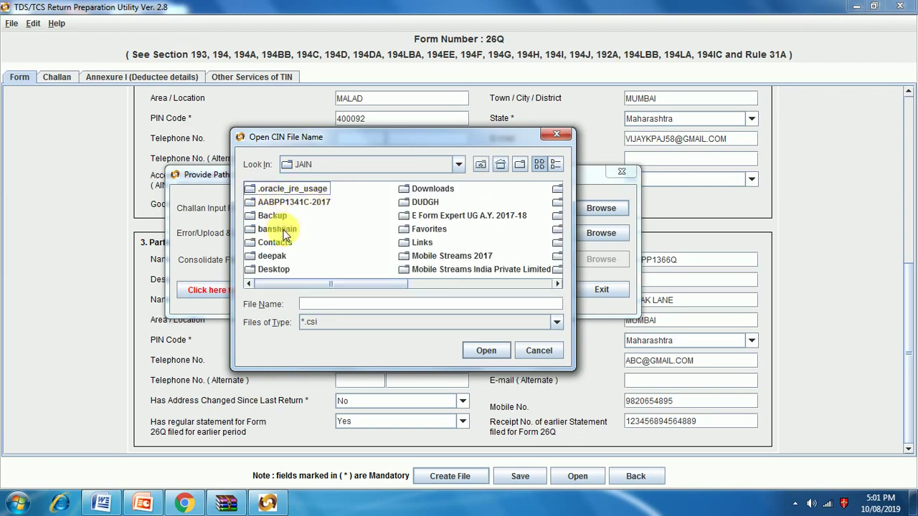
left_click(482, 353)
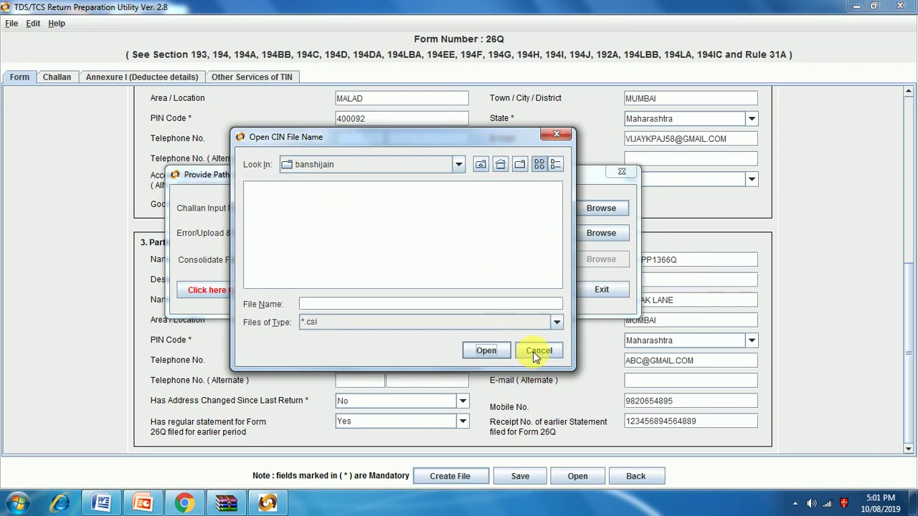
left_click(186, 502)
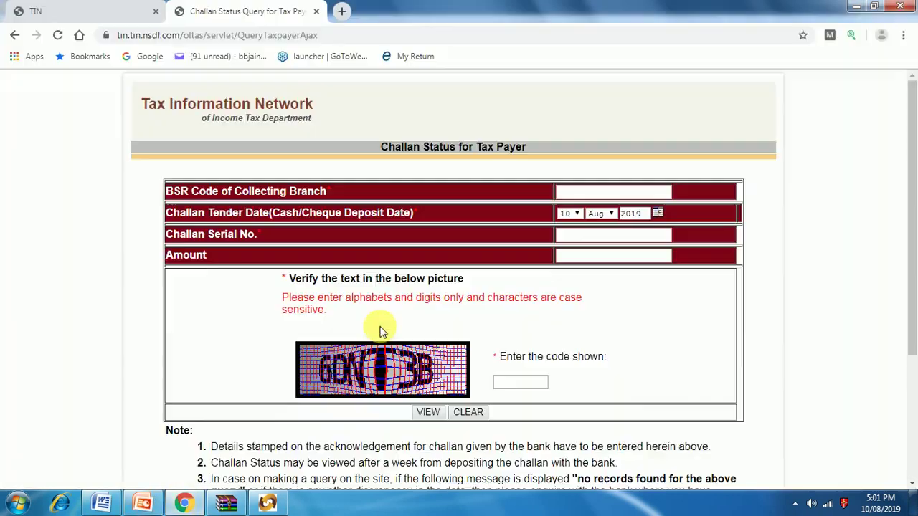
left_click(586, 194)
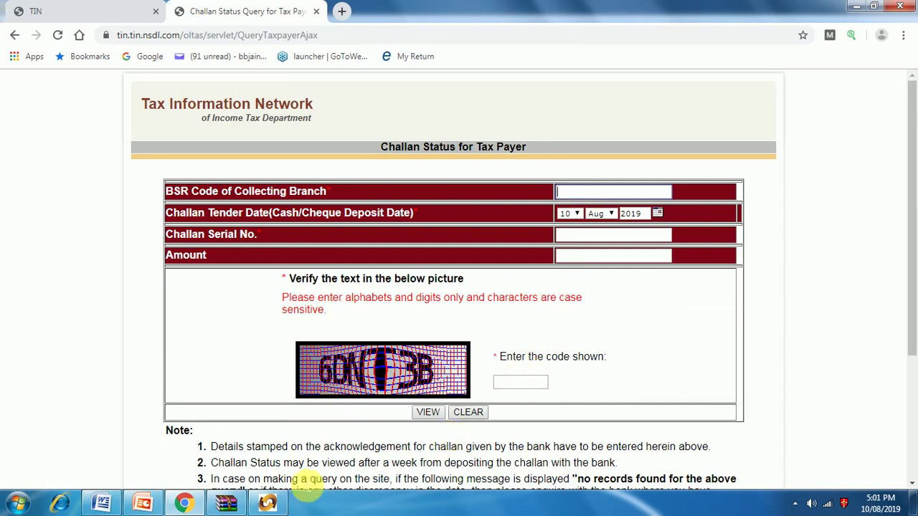
Step: Cancel the challan dialog and set the Error/Upload report path to Computer as 26QRQ1
left_click(188, 505)
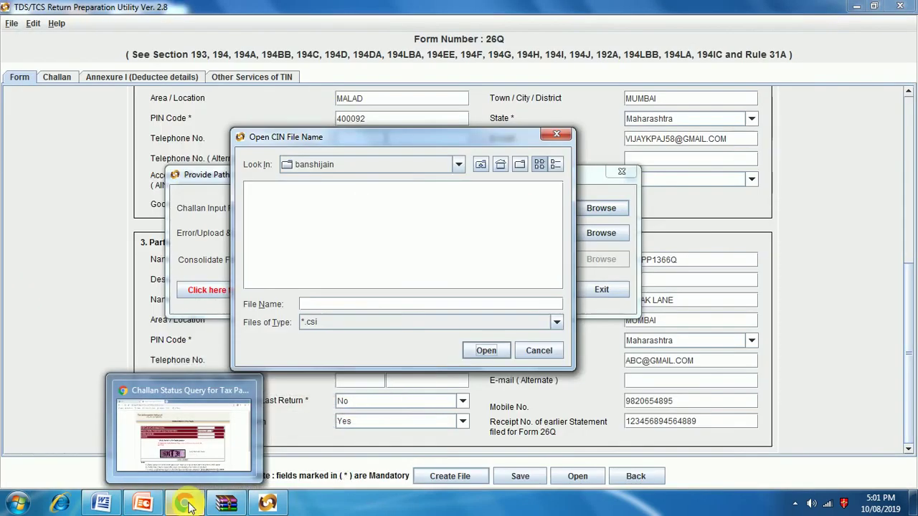
left_click(539, 352)
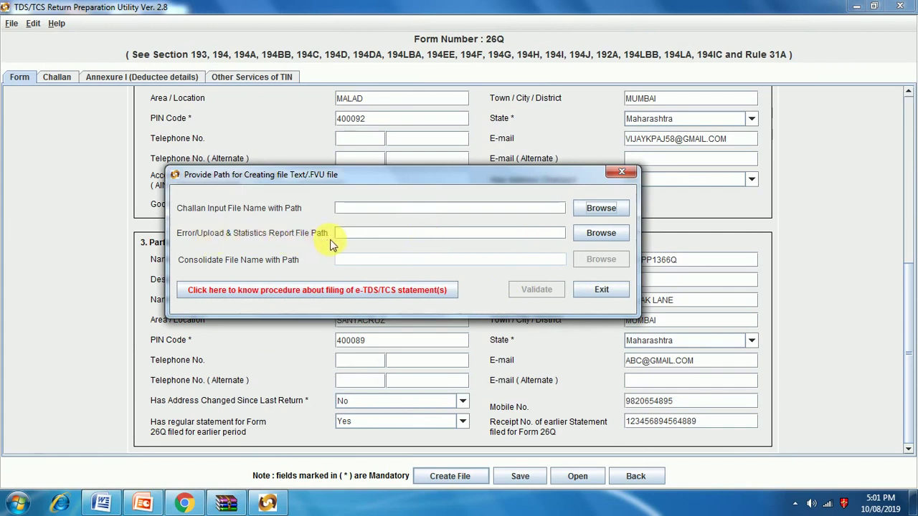
left_click(608, 236)
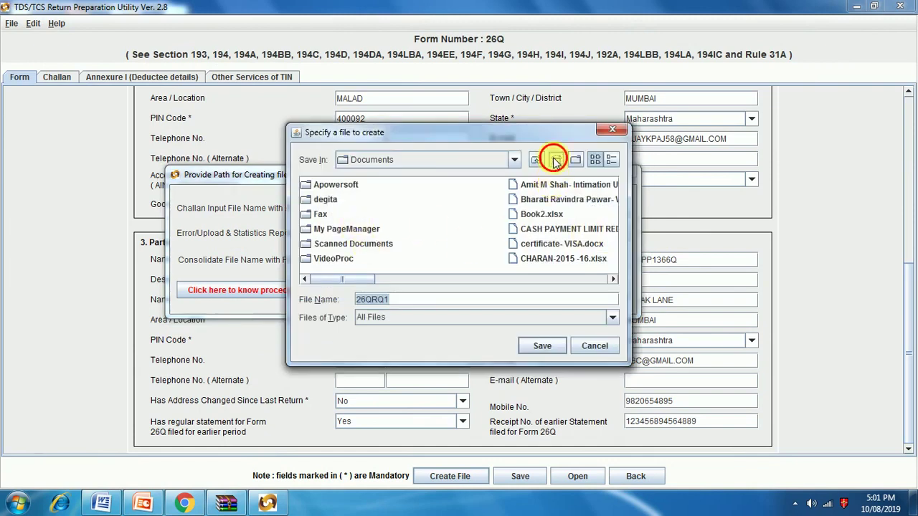
left_click(556, 159)
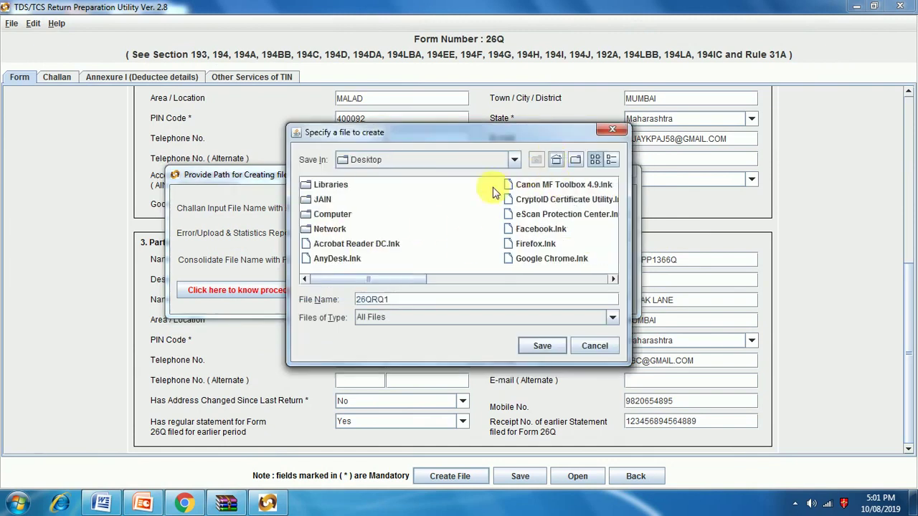
left_click(331, 213)
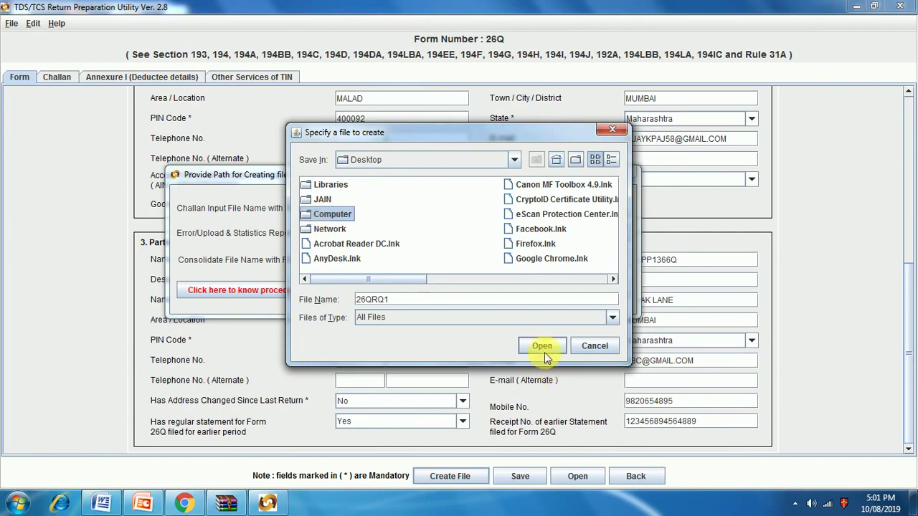
left_click(543, 348)
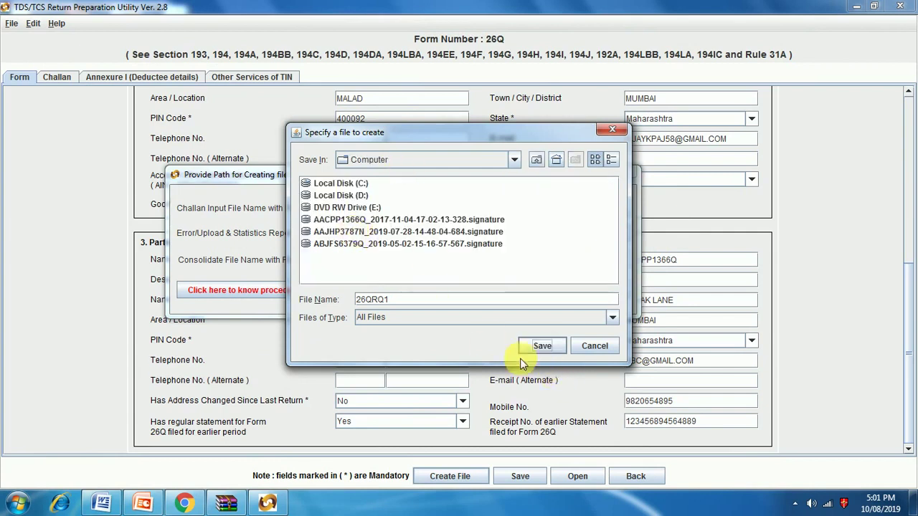
left_click(543, 347)
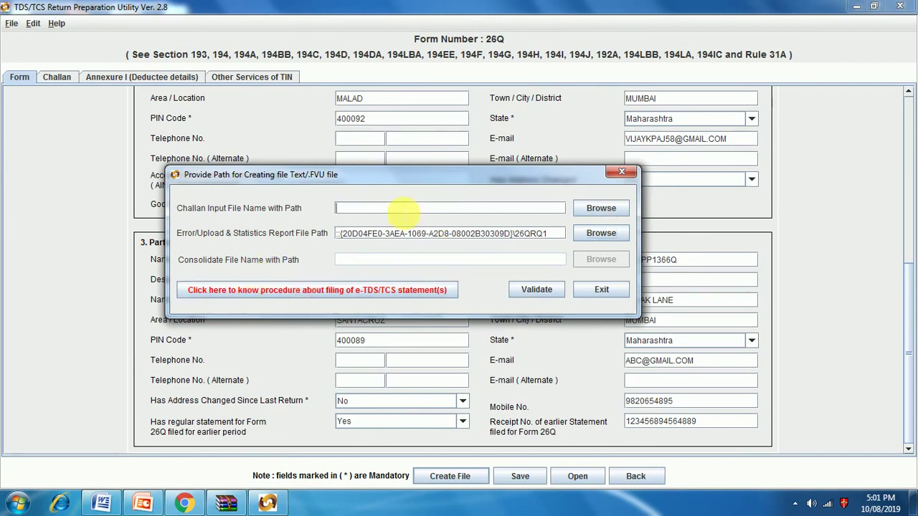
left_click(606, 208)
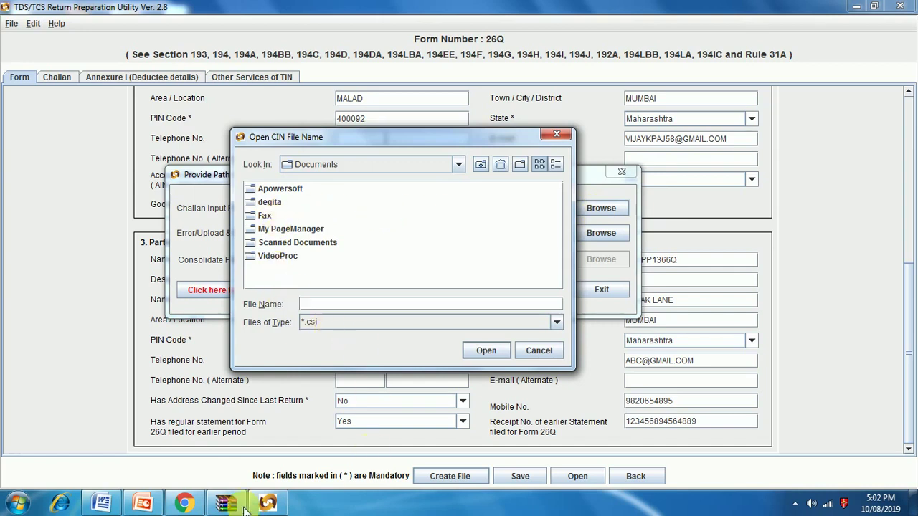
left_click(184, 504)
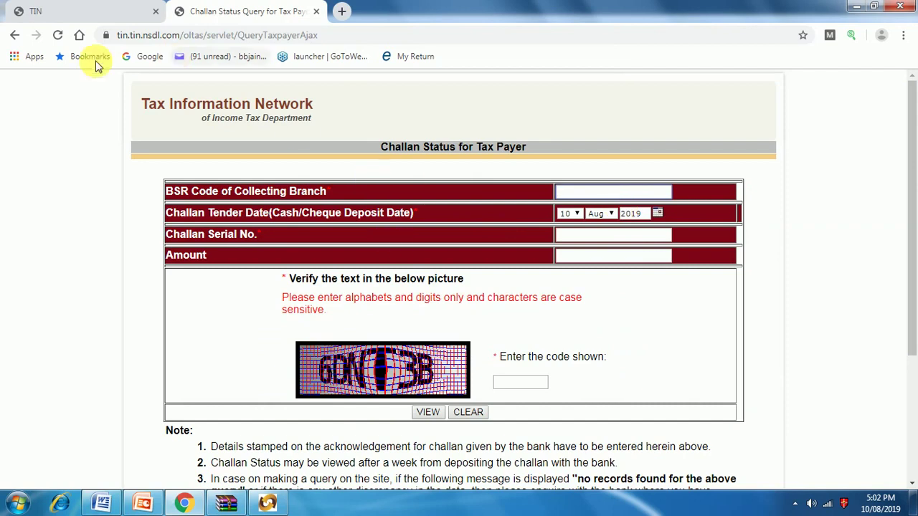
Step: Open the TAN-based challan search, enter the TAN, and set From day 01, year 2018
left_click(14, 35)
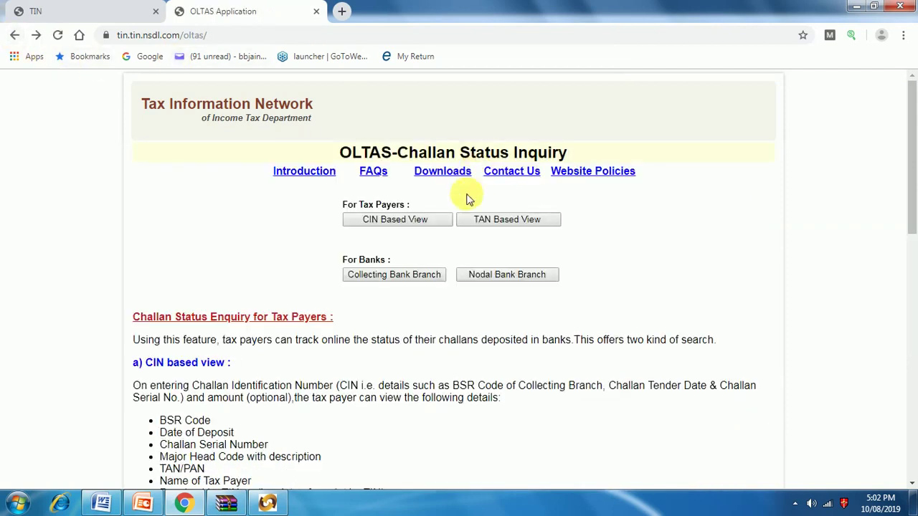
left_click(485, 223)
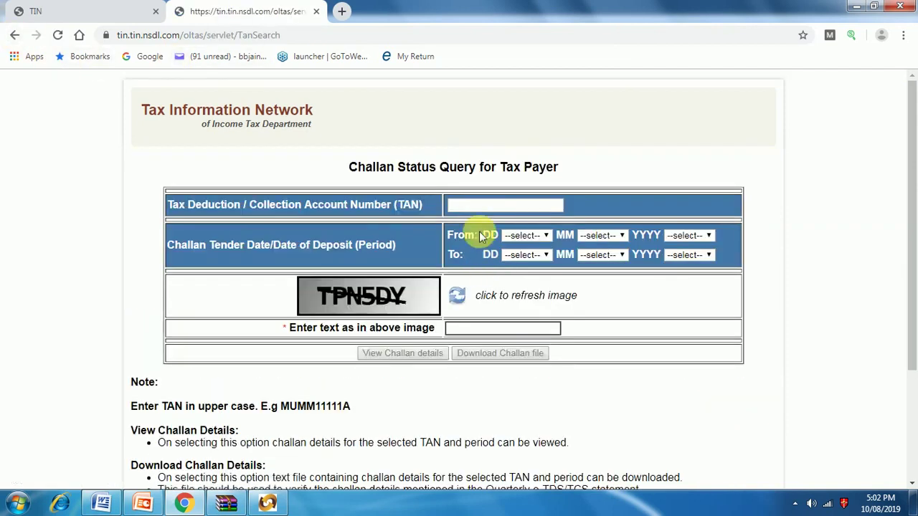
left_click(482, 207)
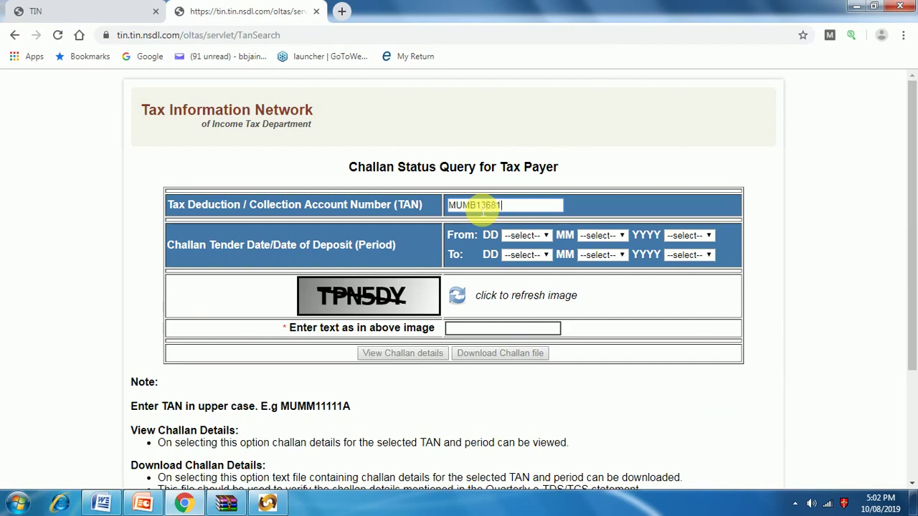
left_click(511, 236)
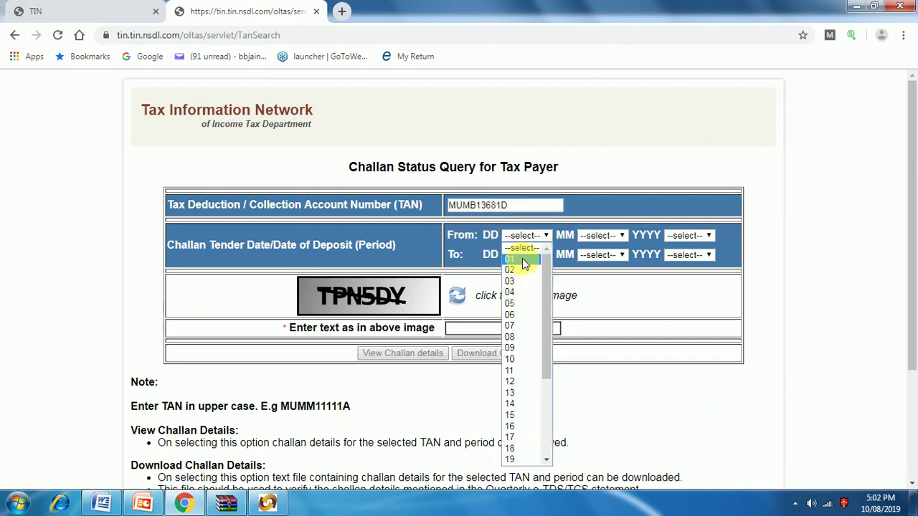
left_click(526, 263)
left_click(622, 235)
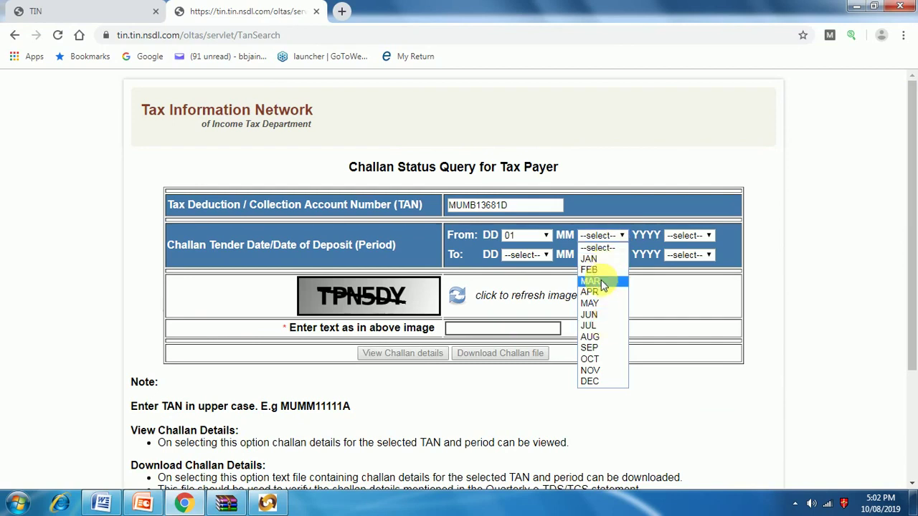
left_click(590, 281)
left_click(688, 237)
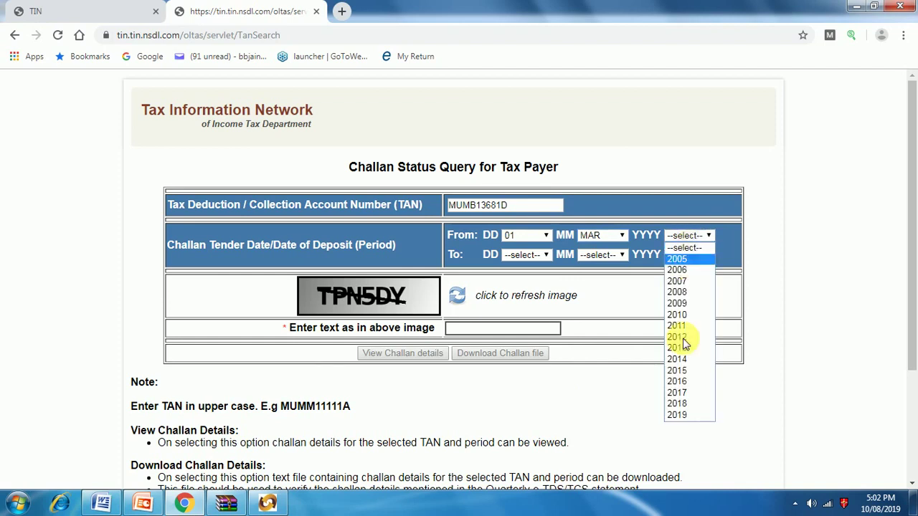
left_click(680, 403)
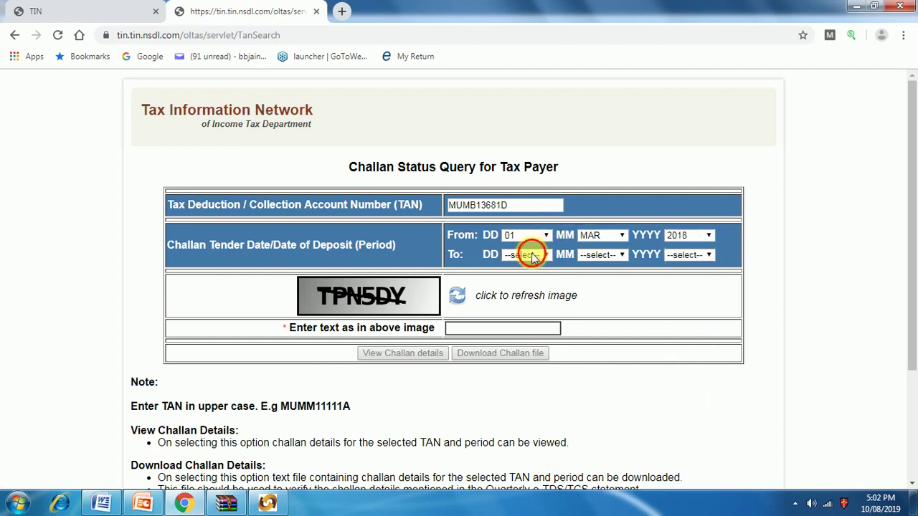
Step: Set the To date to 31 MAR 2019 and correct the From month to APR
left_click(531, 256)
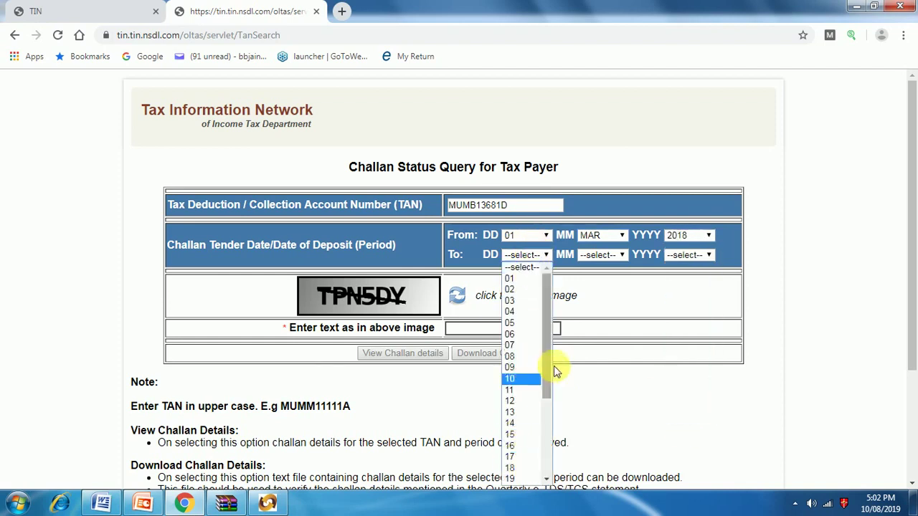
left_click_drag(549, 373, 553, 472)
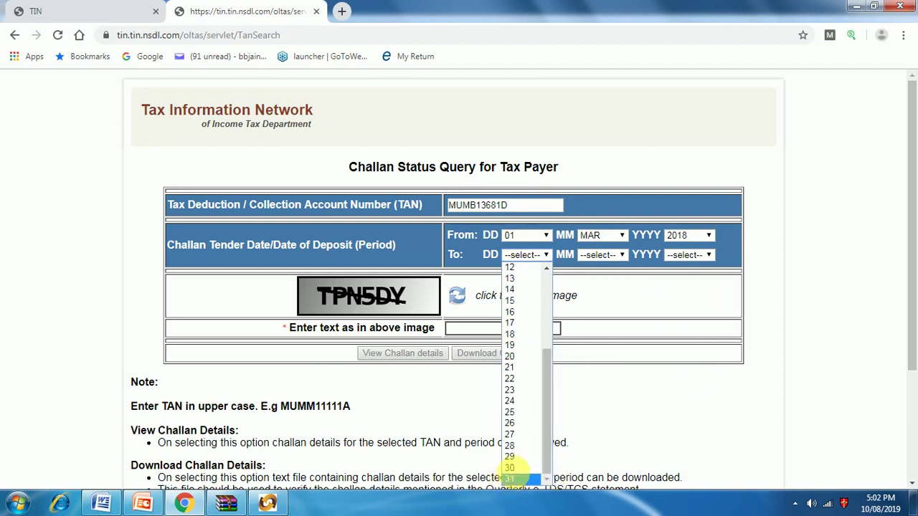
left_click(510, 479)
left_click(604, 257)
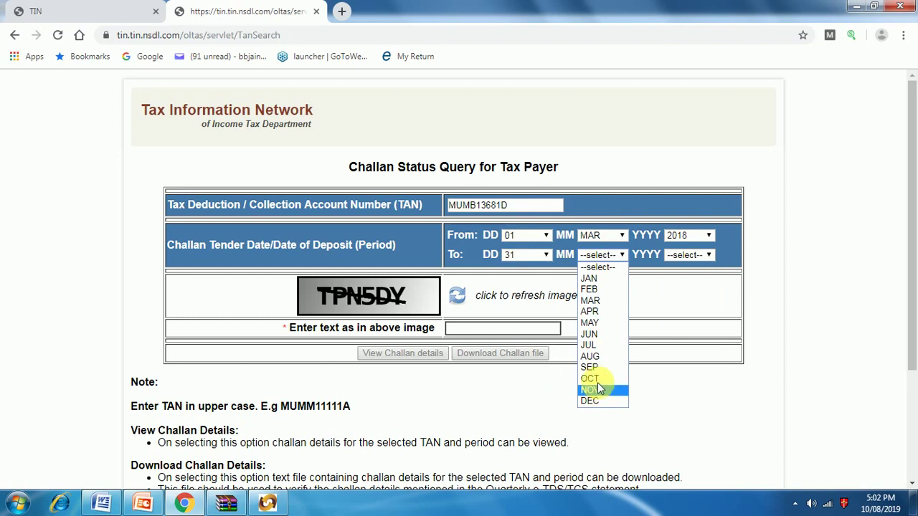
left_click(602, 301)
left_click(606, 236)
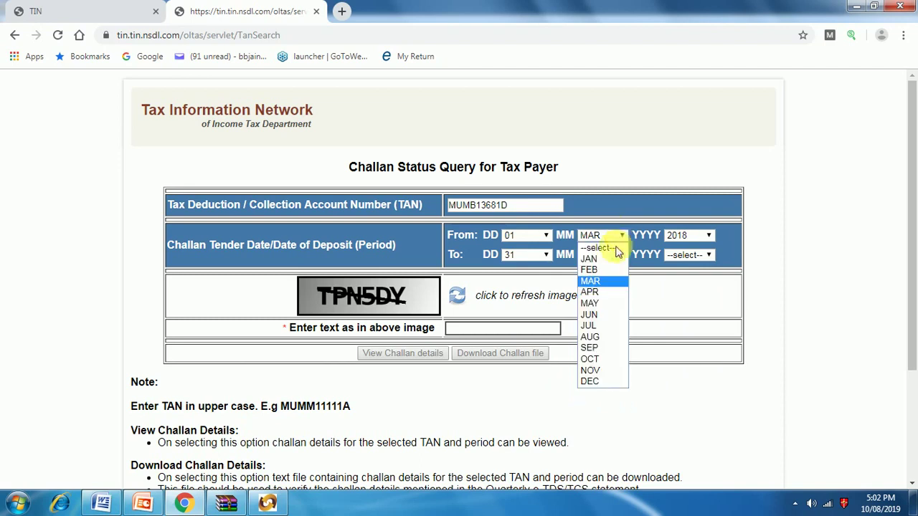
left_click(606, 297)
left_click(693, 256)
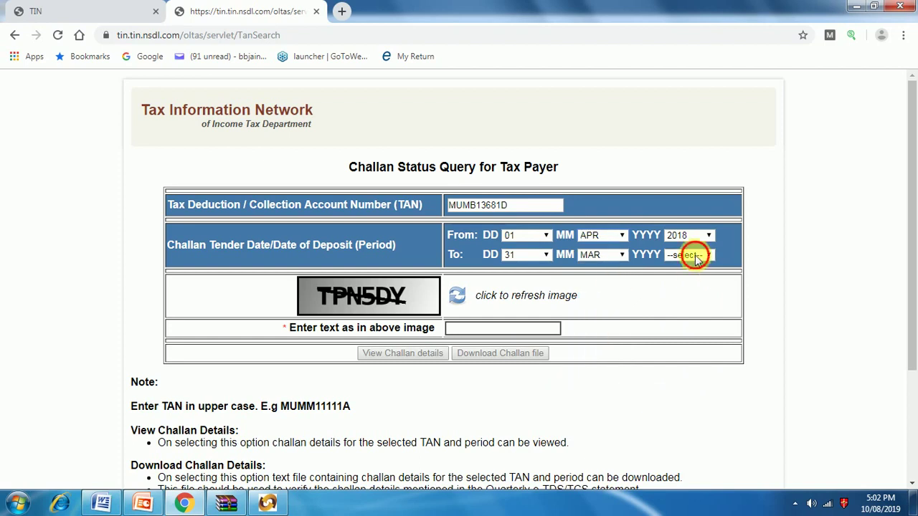
left_click(692, 435)
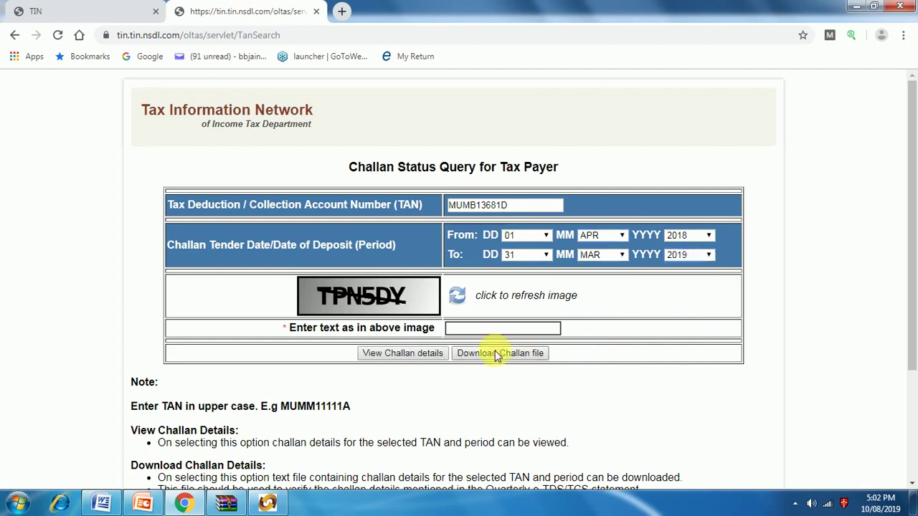
left_click(474, 328)
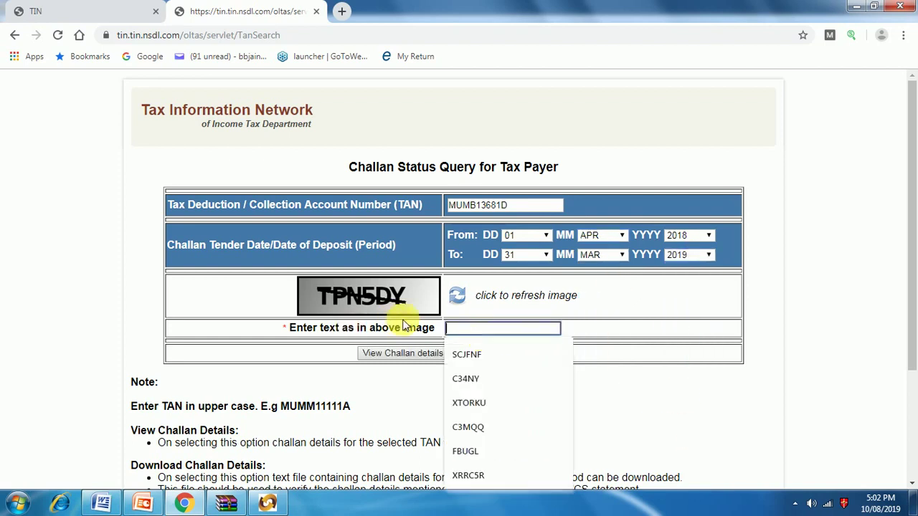
Step: Enter the captcha and view the challan details for the TAN and period
type("TPN5DY")
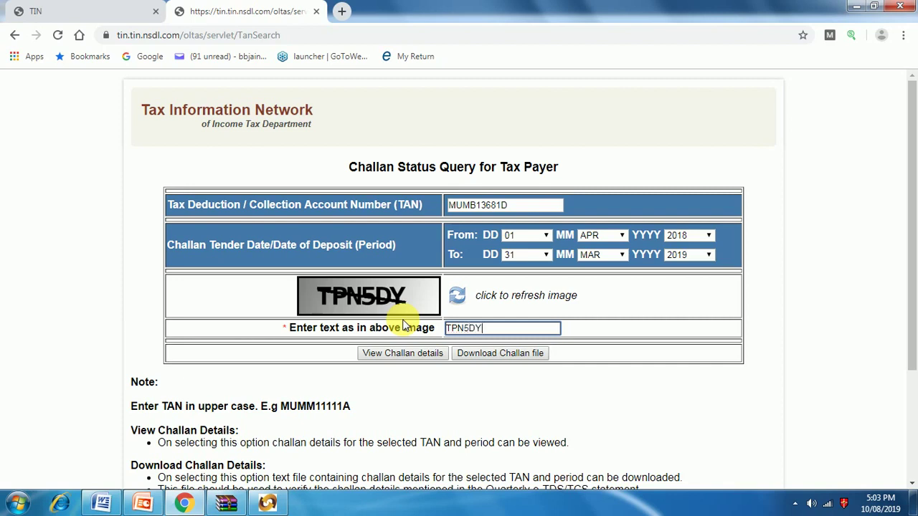
left_click(416, 357)
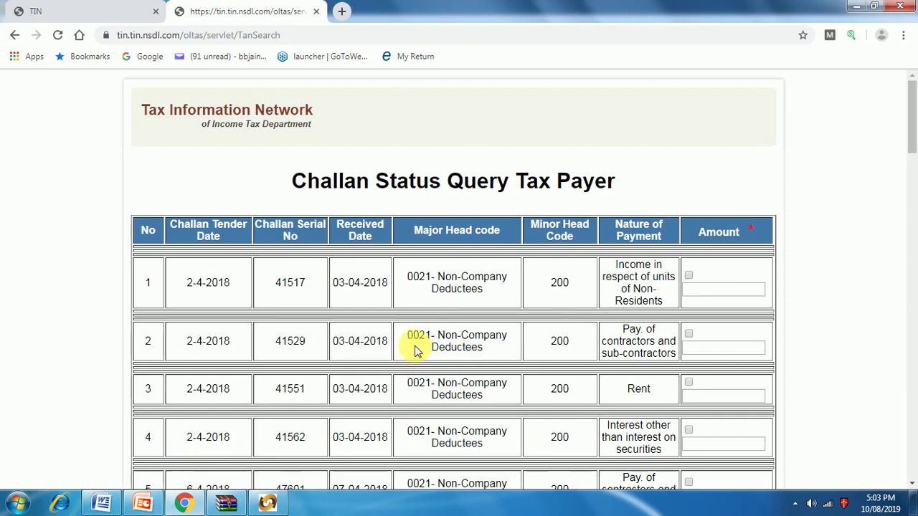
left_click(15, 38)
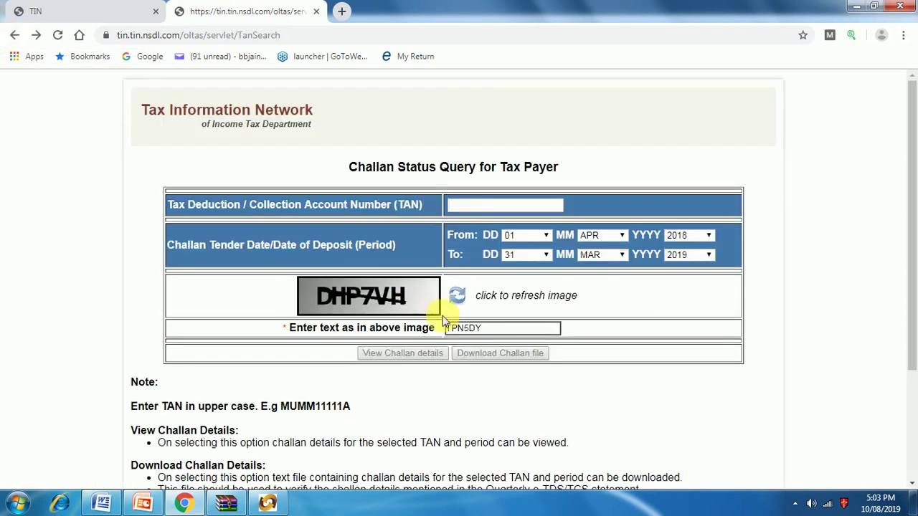
Step: Re-enter the TAN and a fresh captcha, then download the challan .csi file
left_click(468, 206)
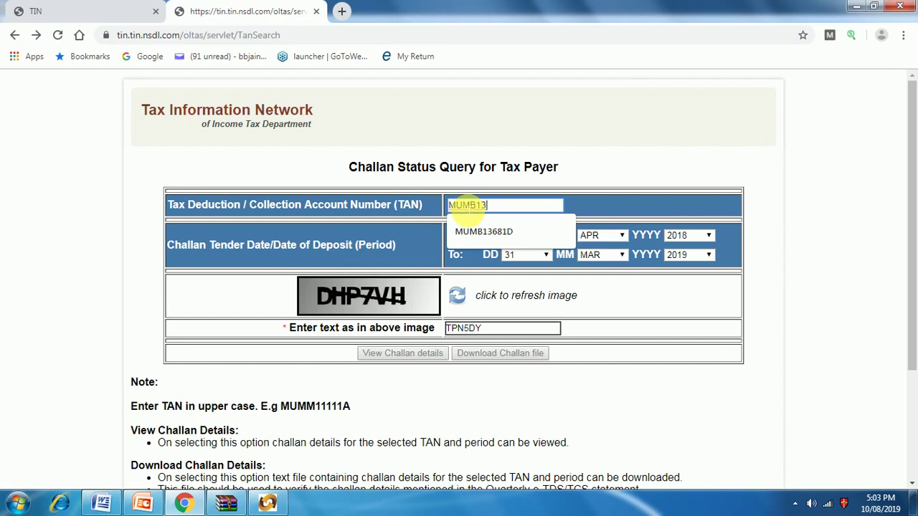
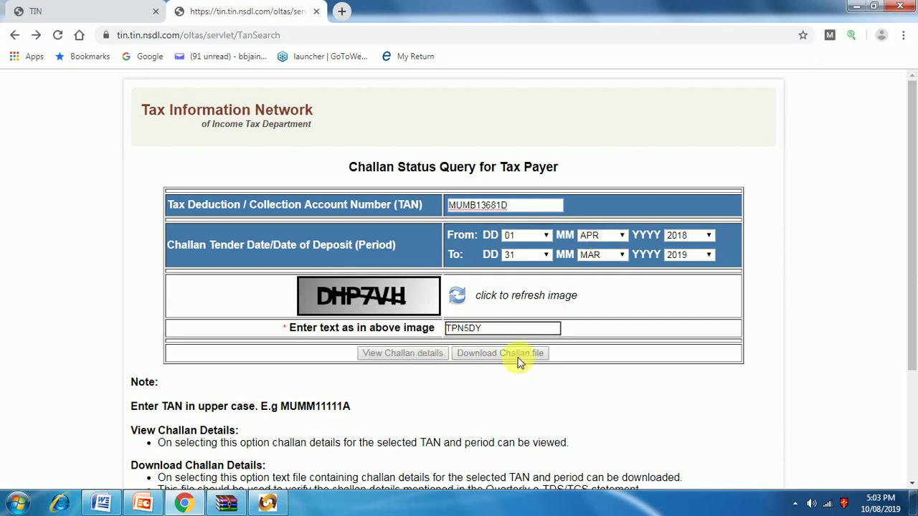
left_click(492, 331)
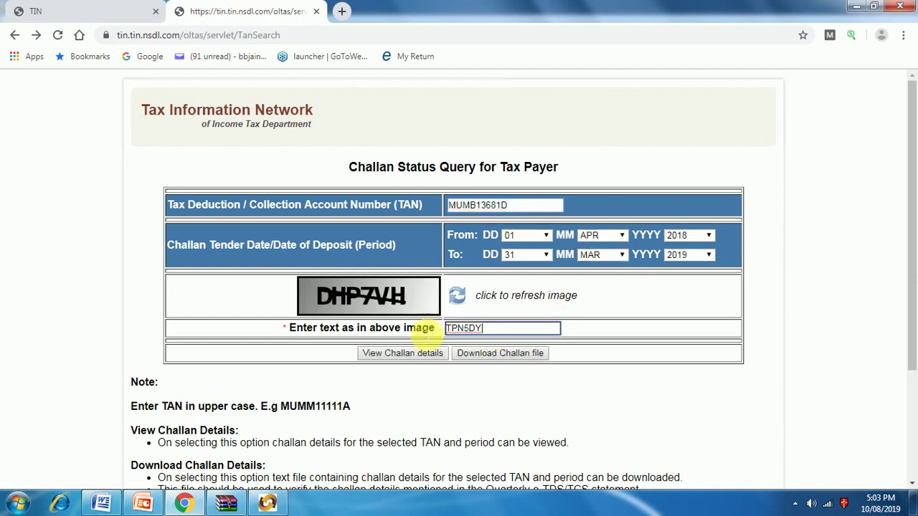
key("ctrl+a")
key("BackSpace")
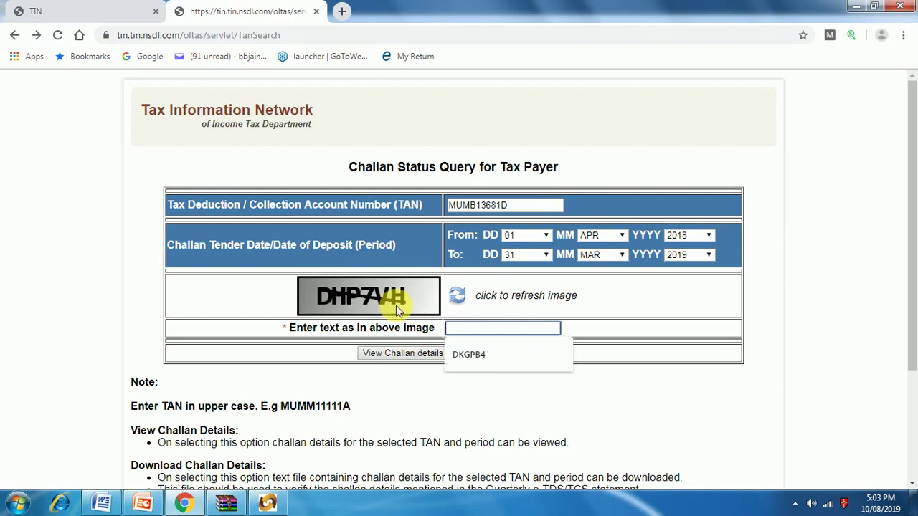
type("DHP")
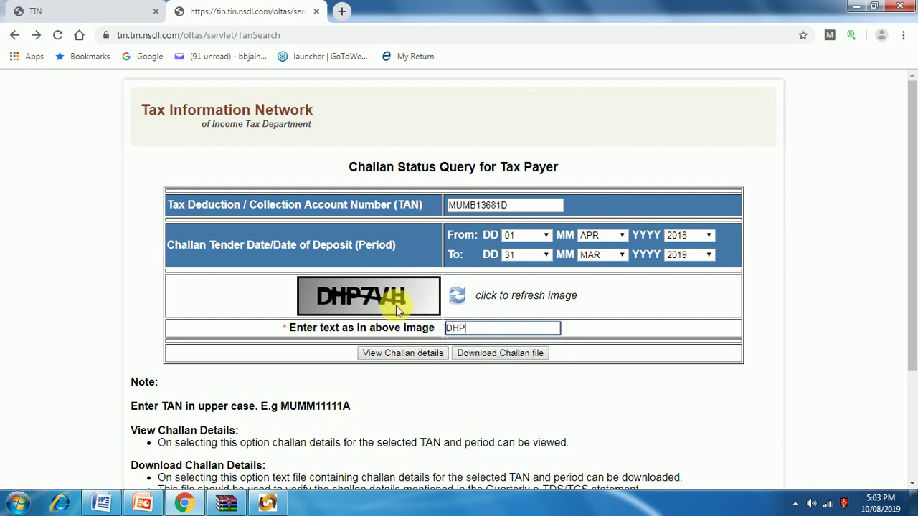
type("7VH")
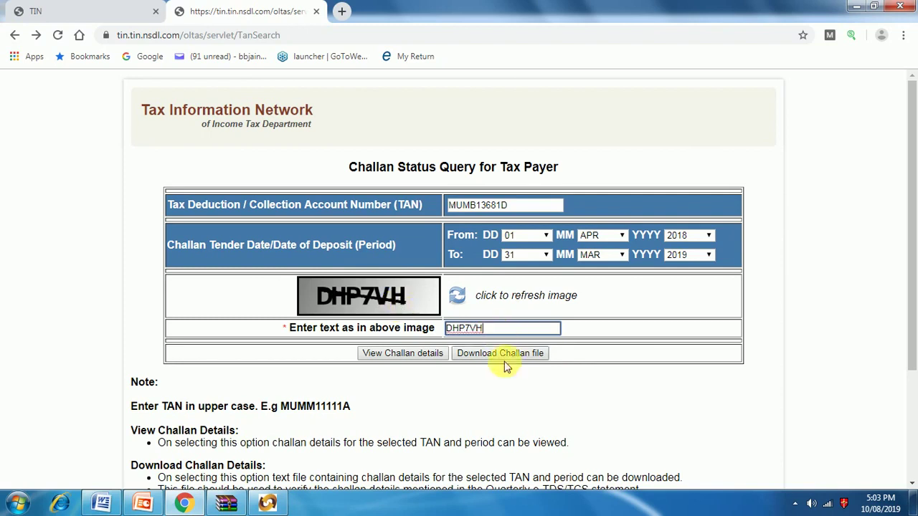
left_click(501, 359)
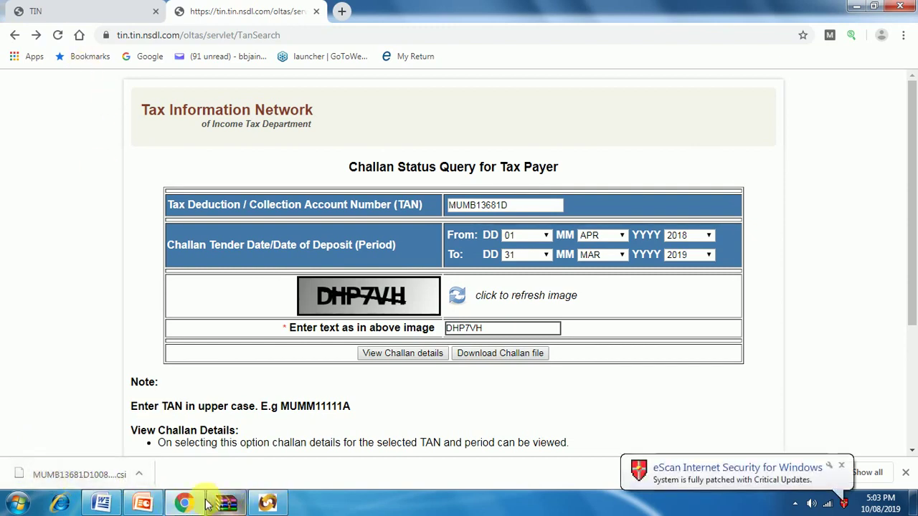
Step: In RPU, choose the downloaded .csi challan file in the user's Downloads folder as Challan Input File
left_click(190, 505)
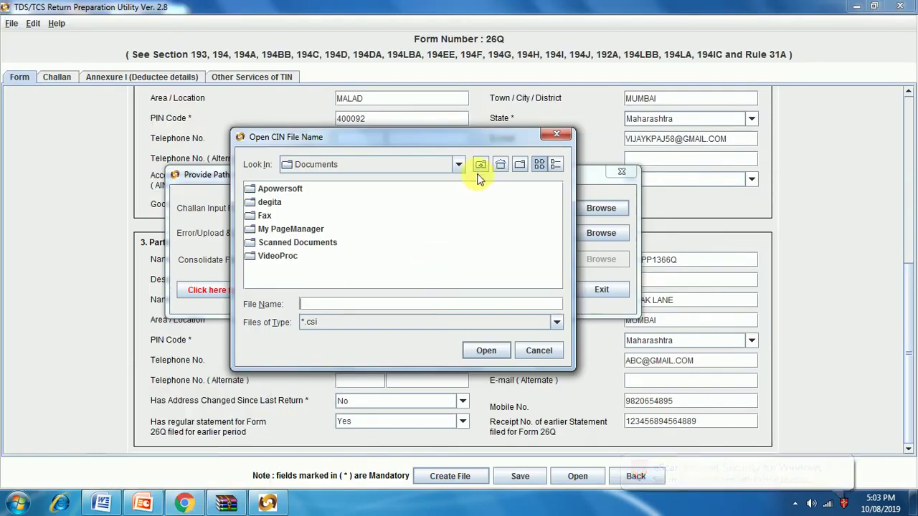
left_click(502, 165)
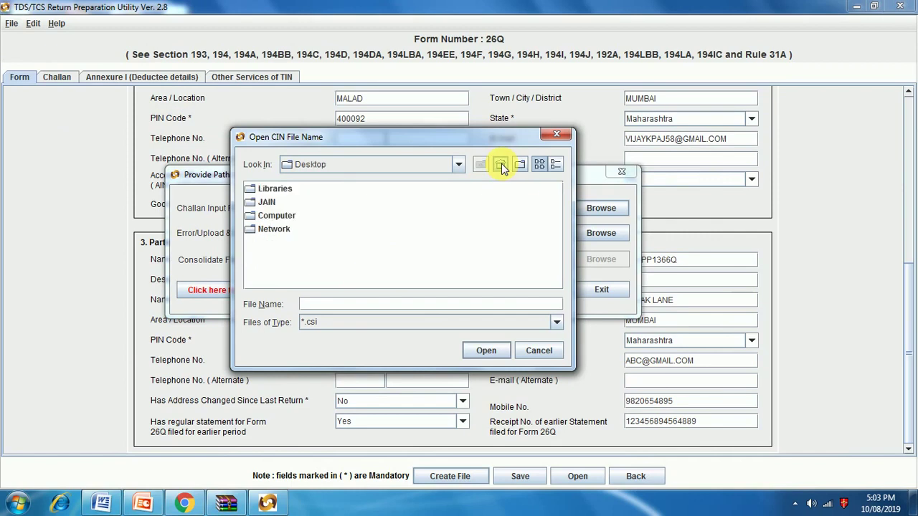
left_click(269, 216)
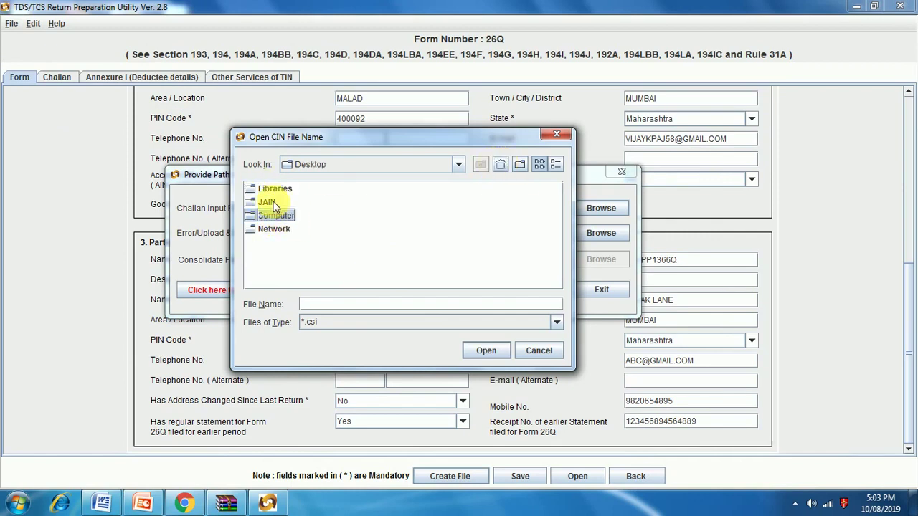
double_click(266, 202)
scroll(295, 238, "right", 3)
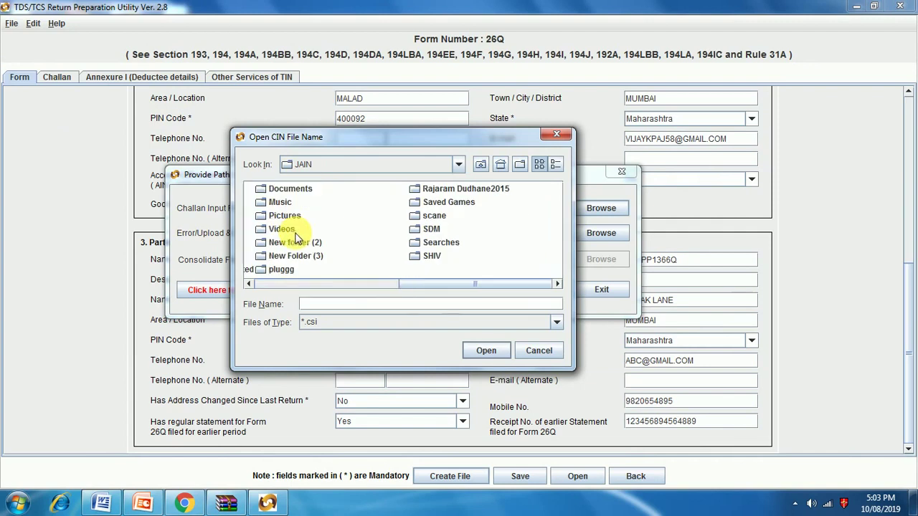
scroll(429, 235, "left", 3)
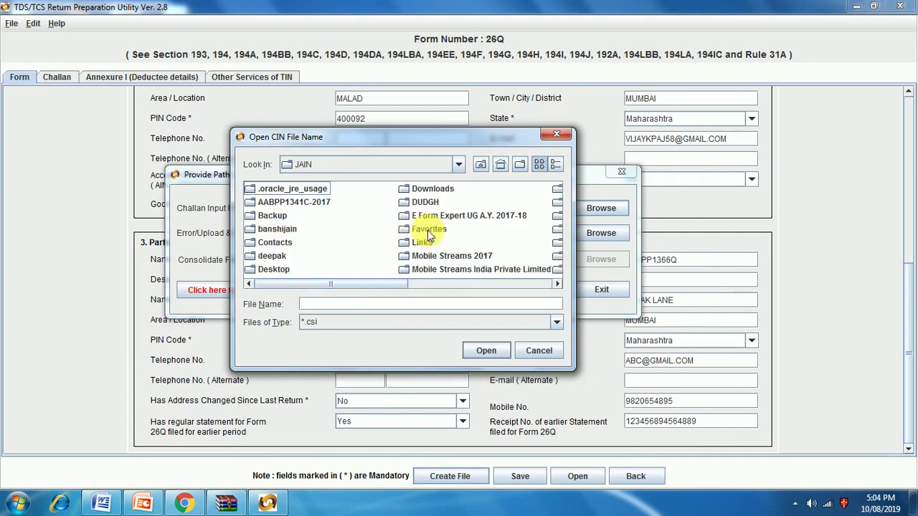
double_click(432, 189)
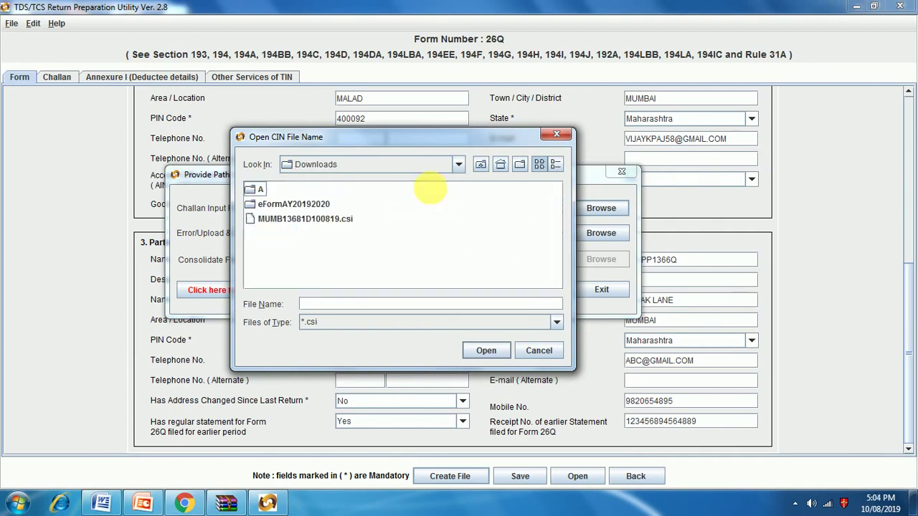
left_click(285, 220)
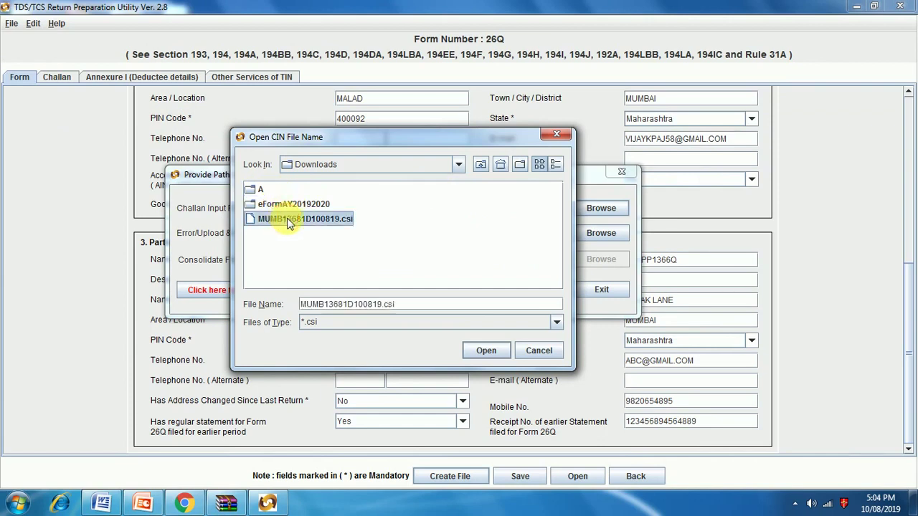
left_click(479, 352)
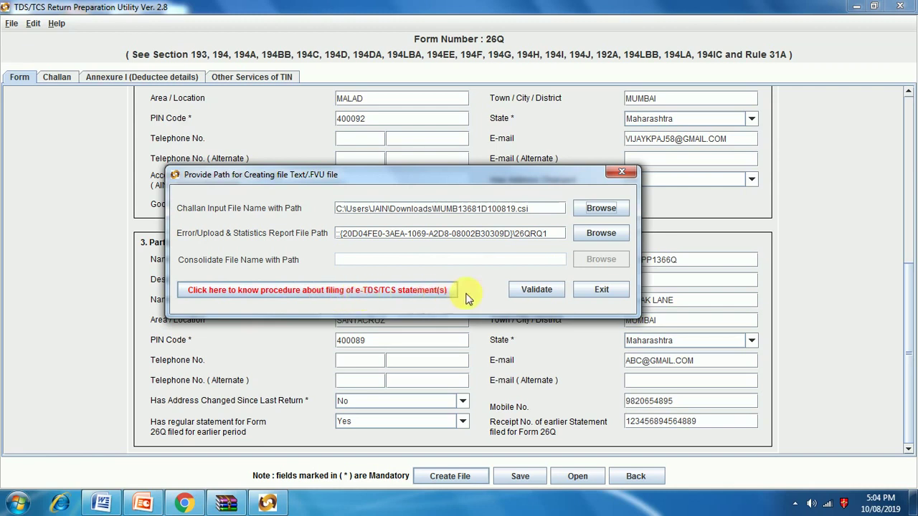
Step: Validate, decline replacing the existing 26QRQ1.txt, and dismiss the 'File not created' message
left_click(531, 293)
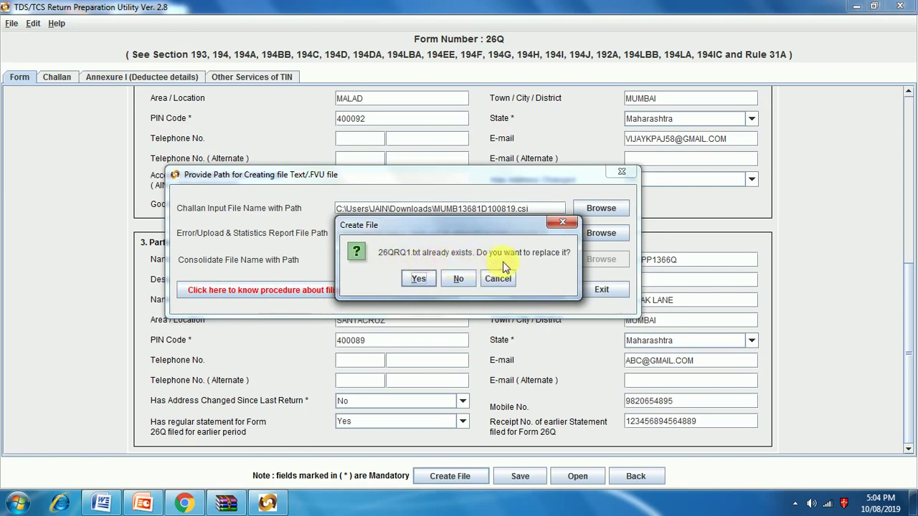
left_click(453, 280)
left_click(459, 263)
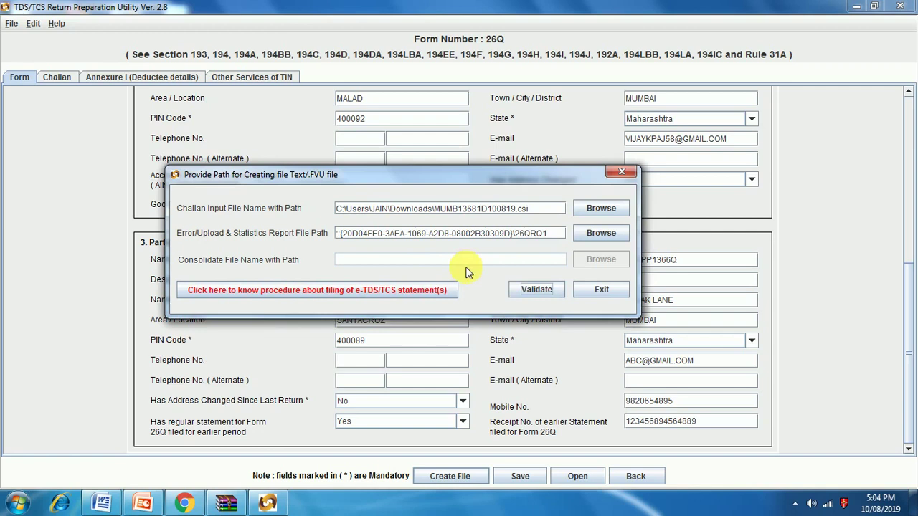
left_click(523, 289)
left_click(423, 283)
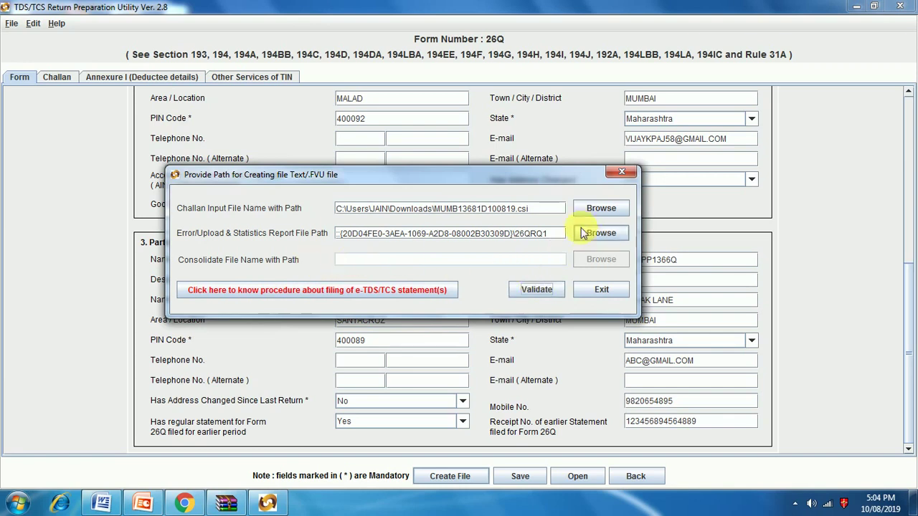
Step: Validate again and finally approve overwriting 26QRQ1.txt with the new return file
left_click(543, 291)
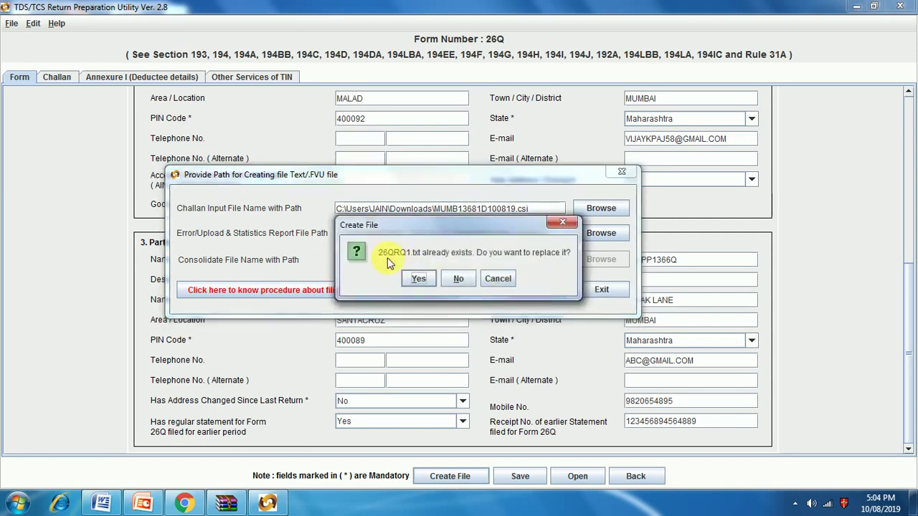
left_click(459, 282)
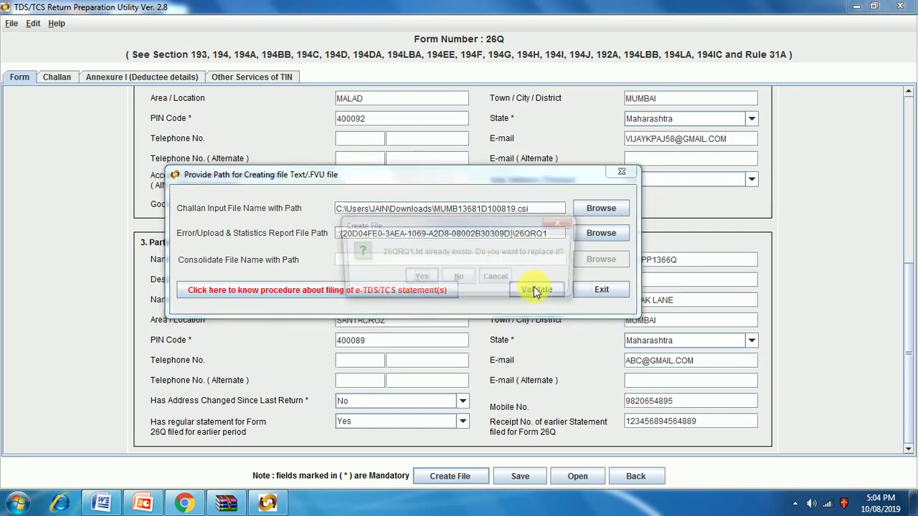
left_click(534, 287)
left_click(511, 279)
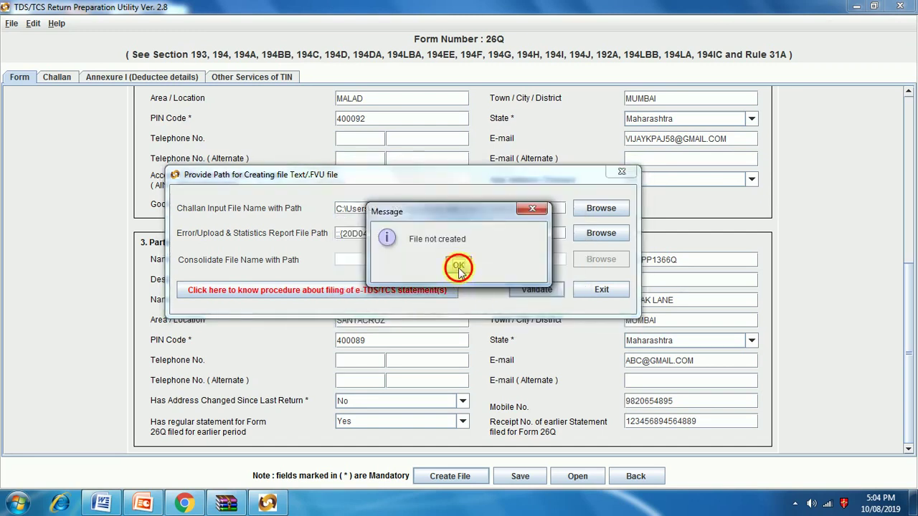
left_click(459, 268)
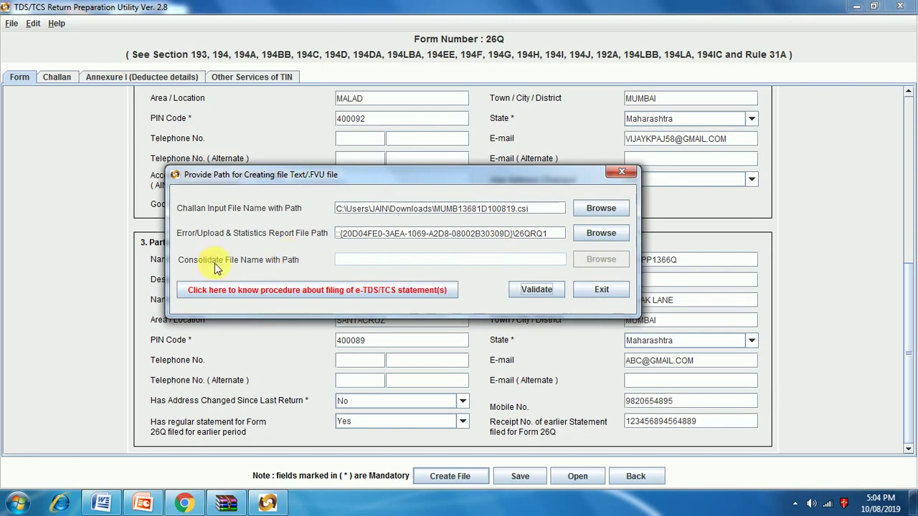
left_click(339, 262)
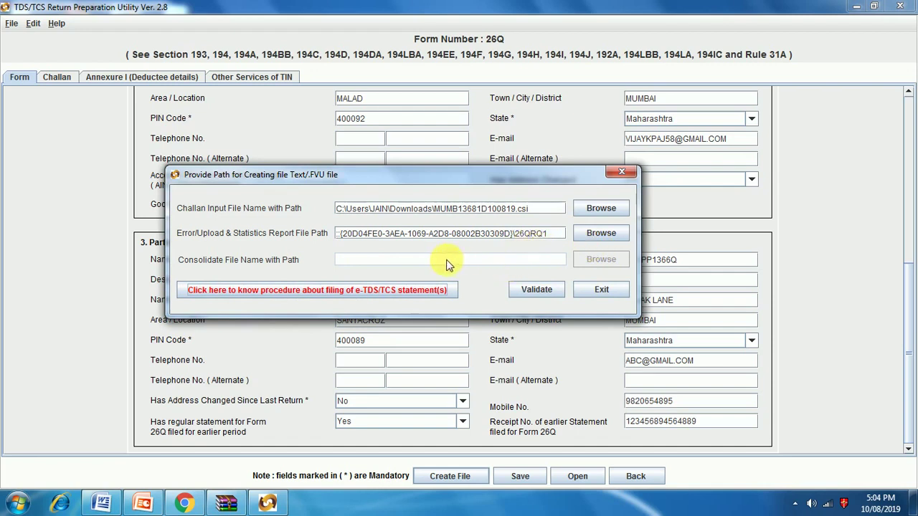
left_click(544, 288)
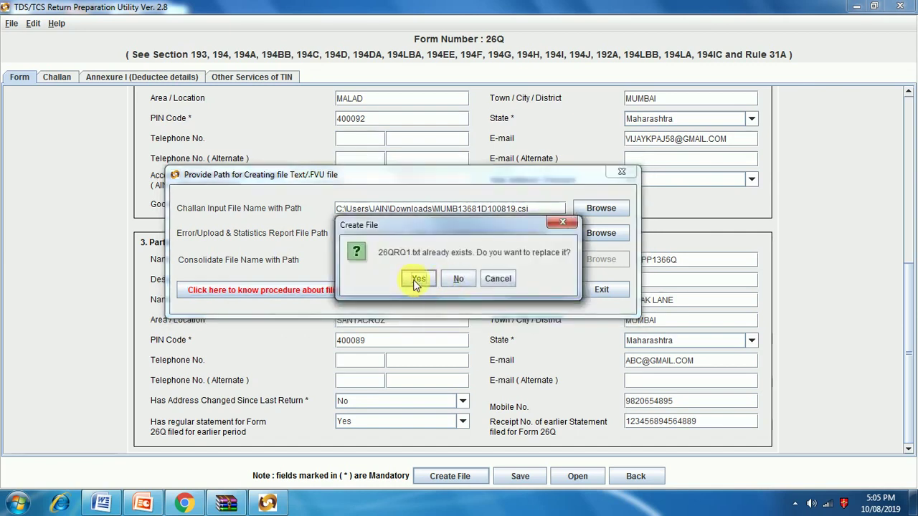
left_click(420, 280)
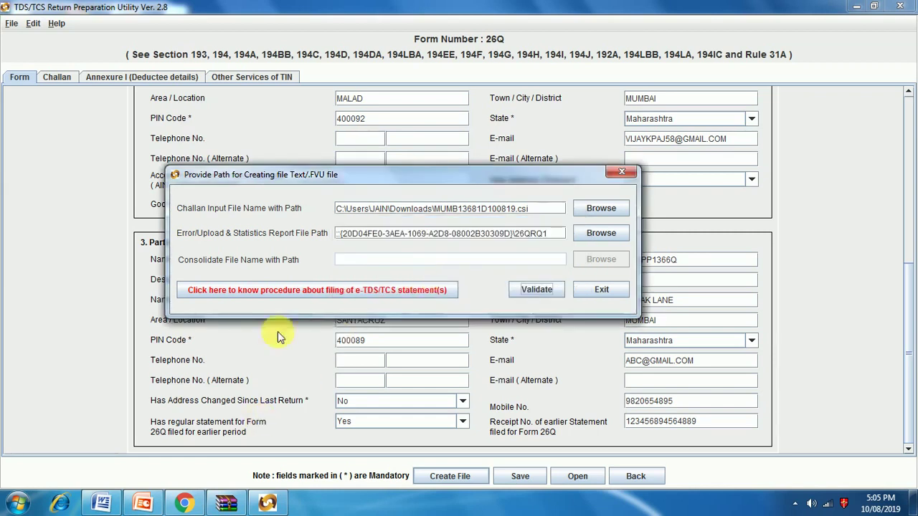